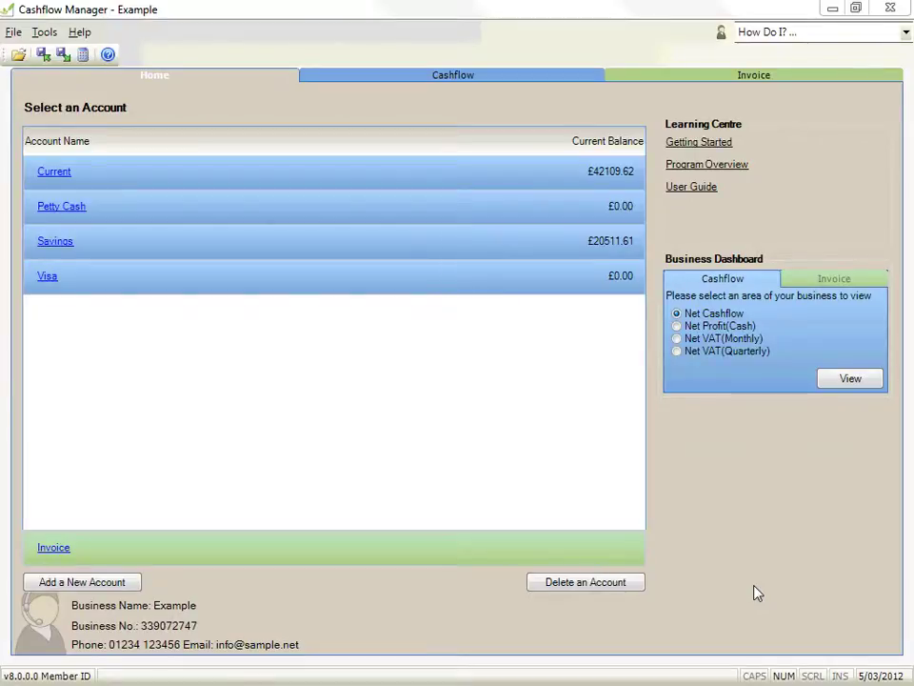
Step: Open the Money In records and review the account and month choices, keeping Current and February 2012
click(346, 78)
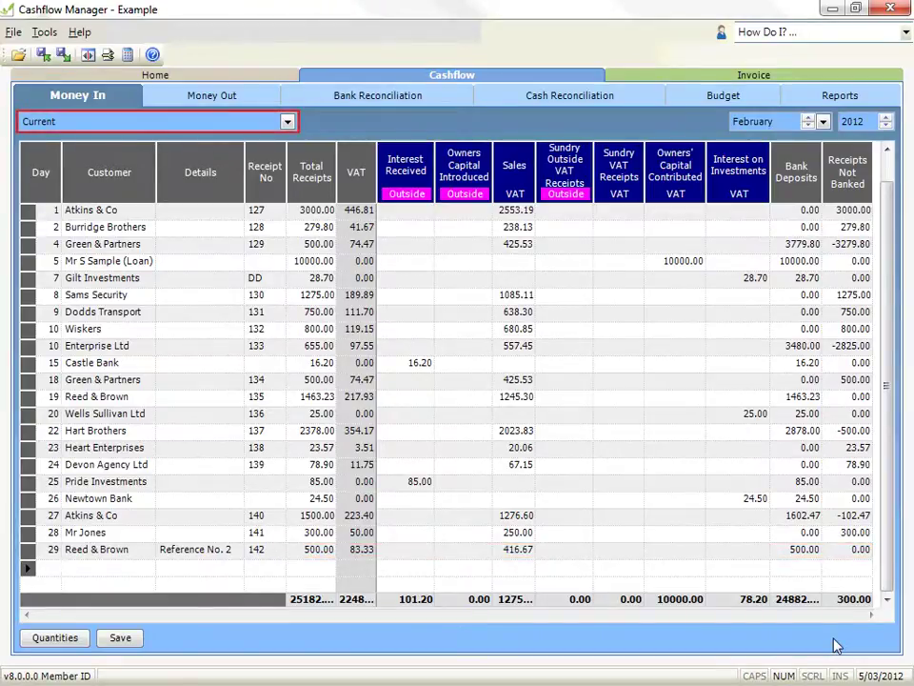
click(286, 122)
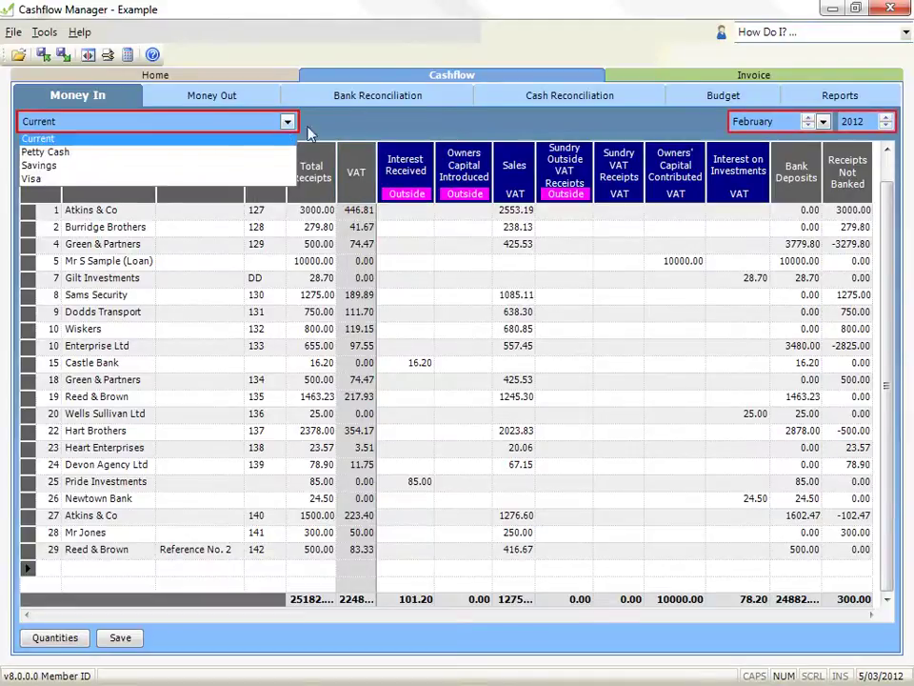
click(411, 98)
click(824, 122)
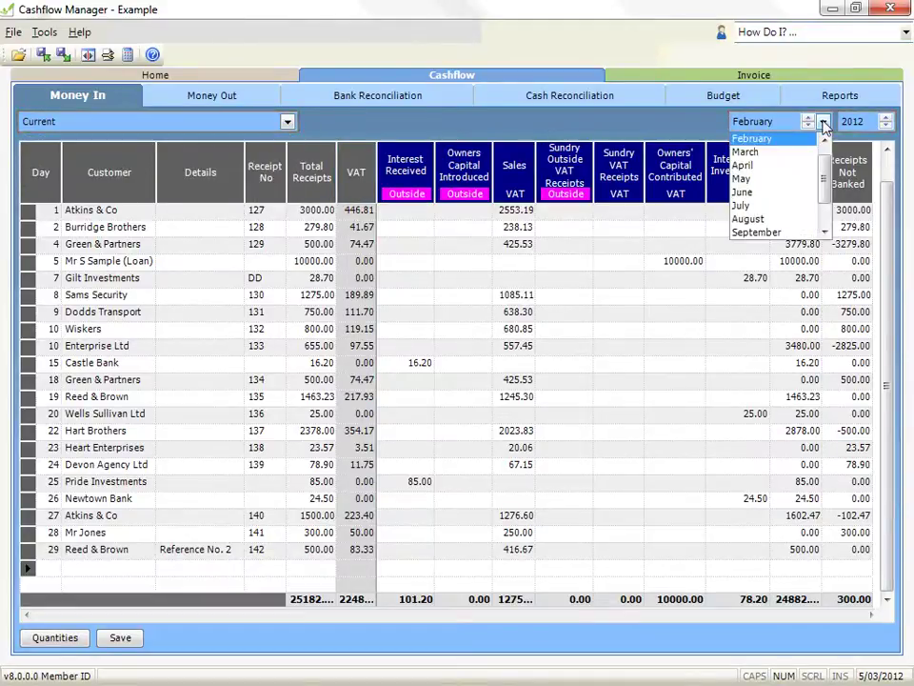
click(824, 124)
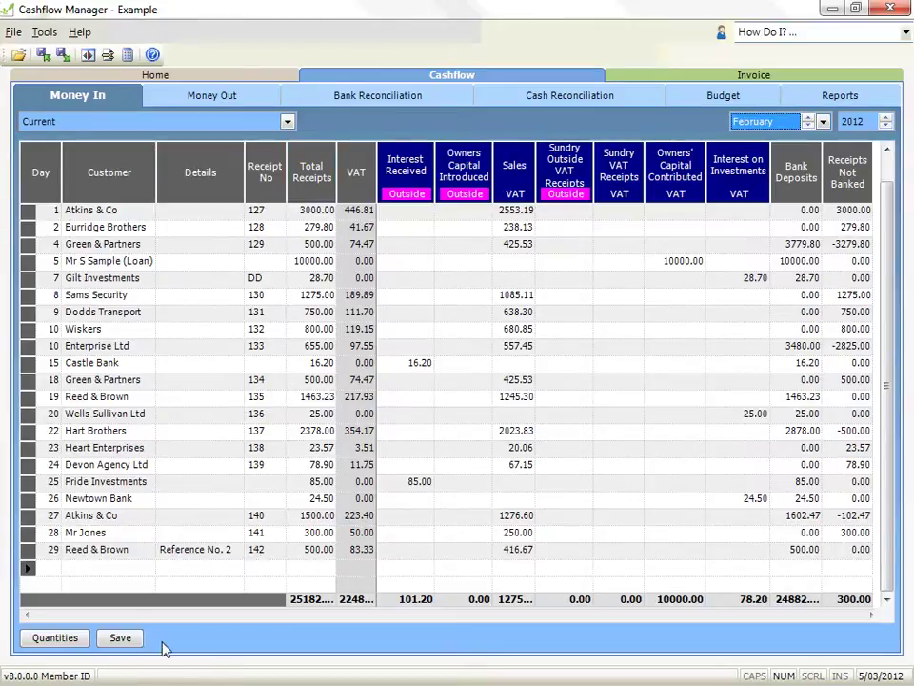
Step: Start a new receipt for day 29 with the existing customer's name and the details "Reference No. 3"
click(44, 424)
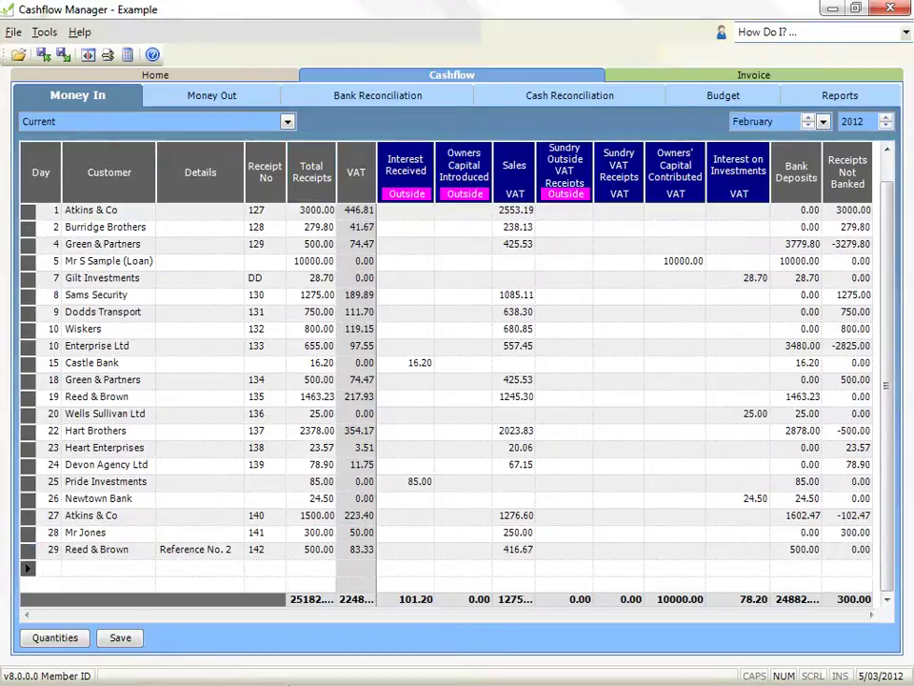
text(29)
key(Tab)
text(Mr)
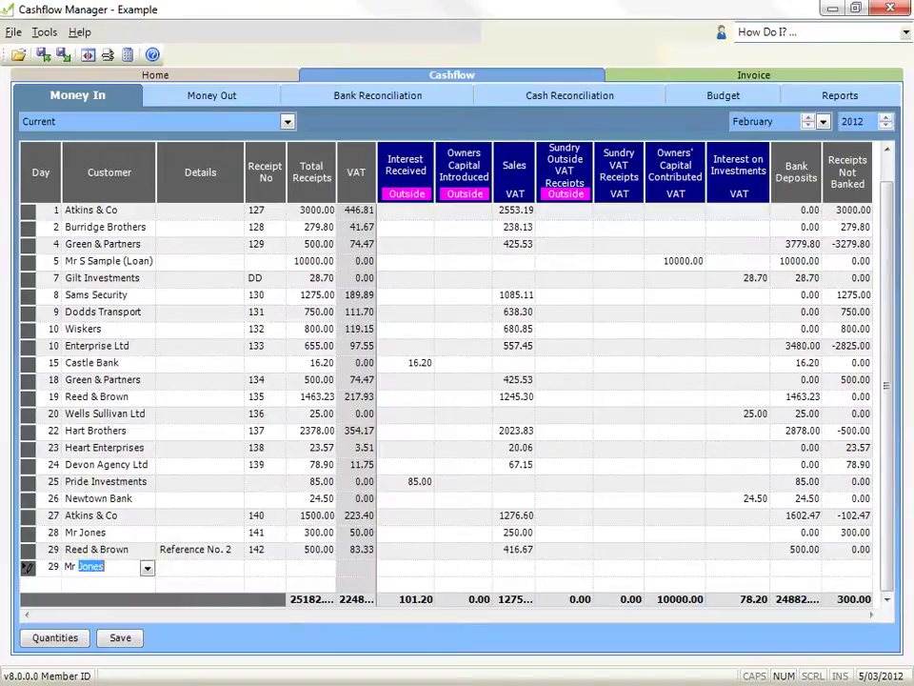
key(Tab)
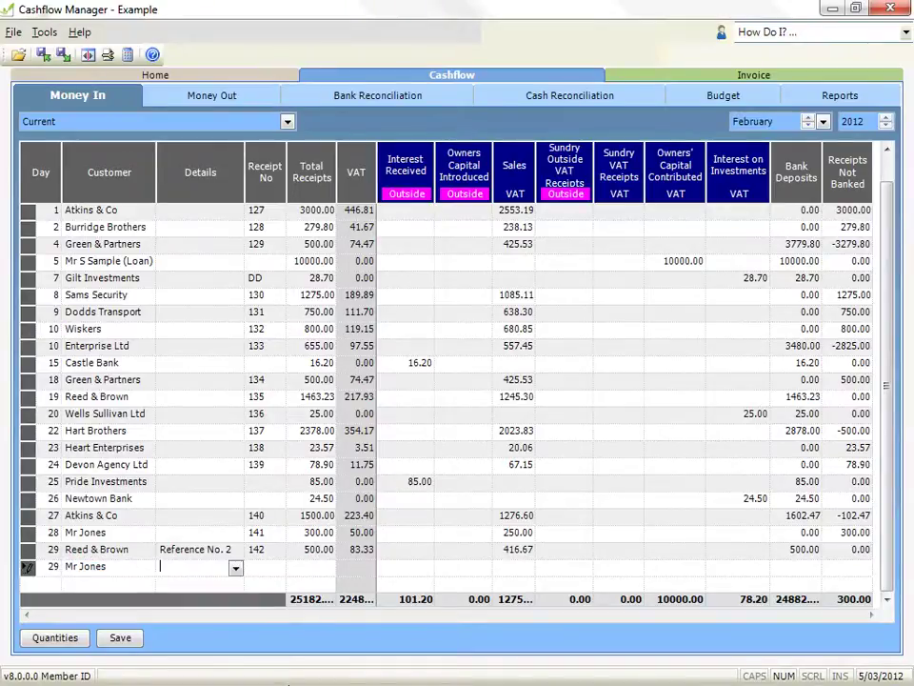
text(Reference No. 1)
key(BackSpace)
text(3)
key(Tab)
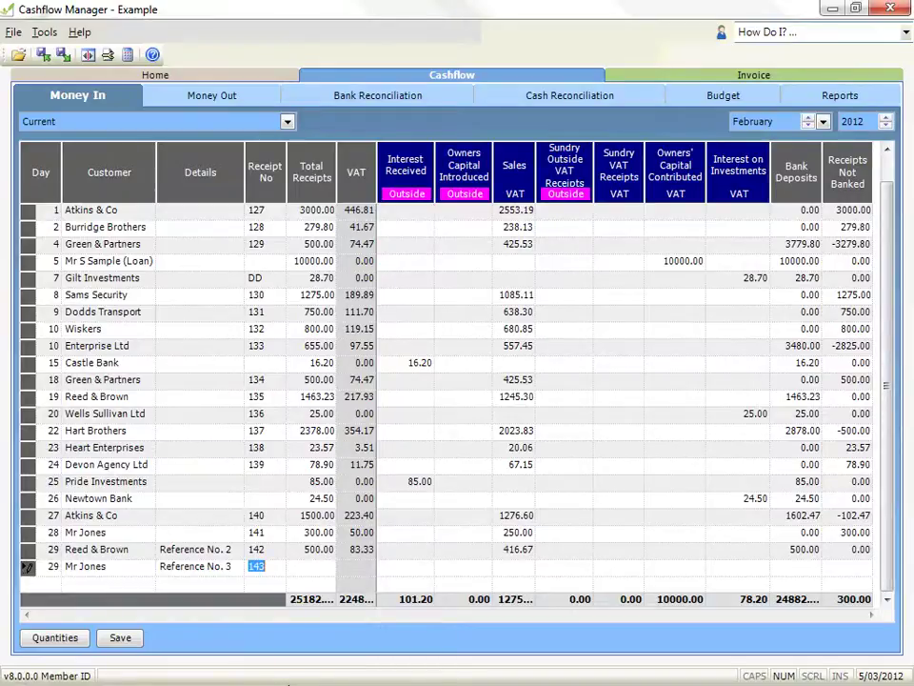
Step: Keep the suggested receipt number for the new receipt and enter total receipts of 100
key(Tab)
key(shift+Tab)
key(Delete)
key(Tab)
key(shift+Tab)
key(End)
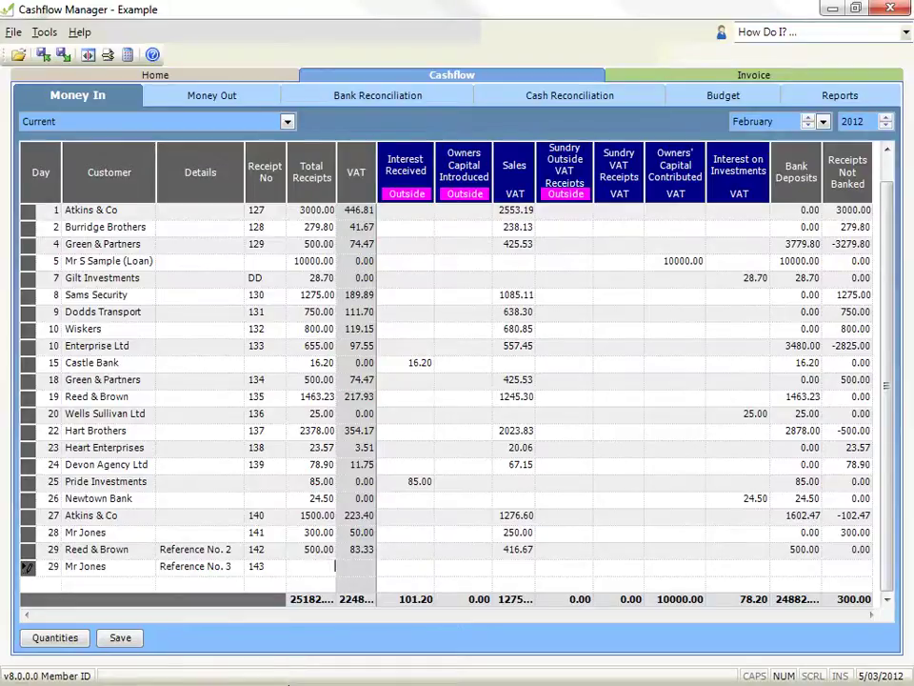
key(shift+Tab)
key(Delete)
click(312, 565)
key(shift+Tab)
key(Home)
key(Tab)
text(100)
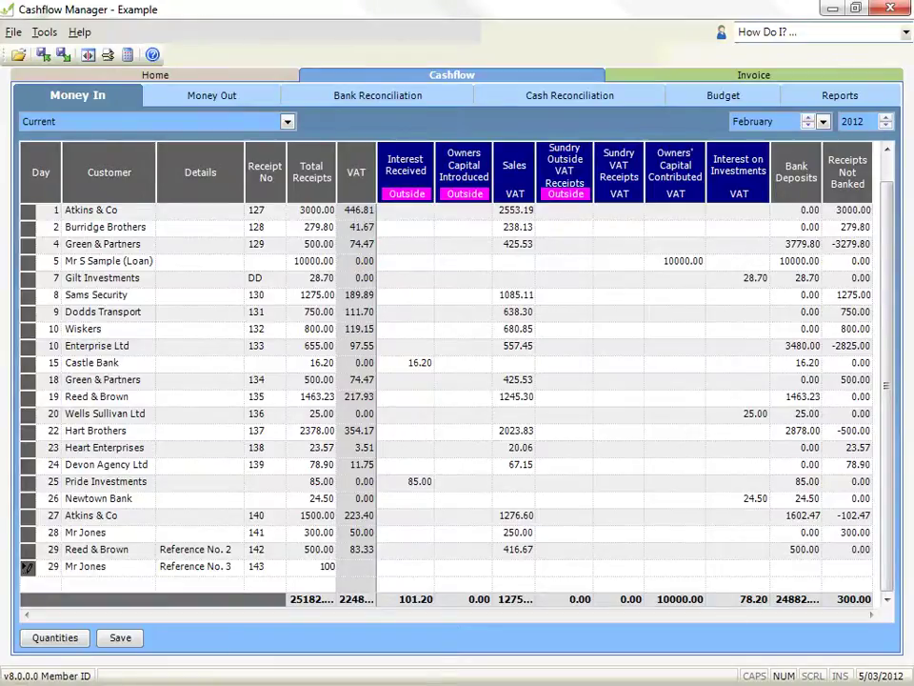
Step: Move the net amount of the new receipt across the income columns and allocate it to Sales
key(Tab)
key(Tab)
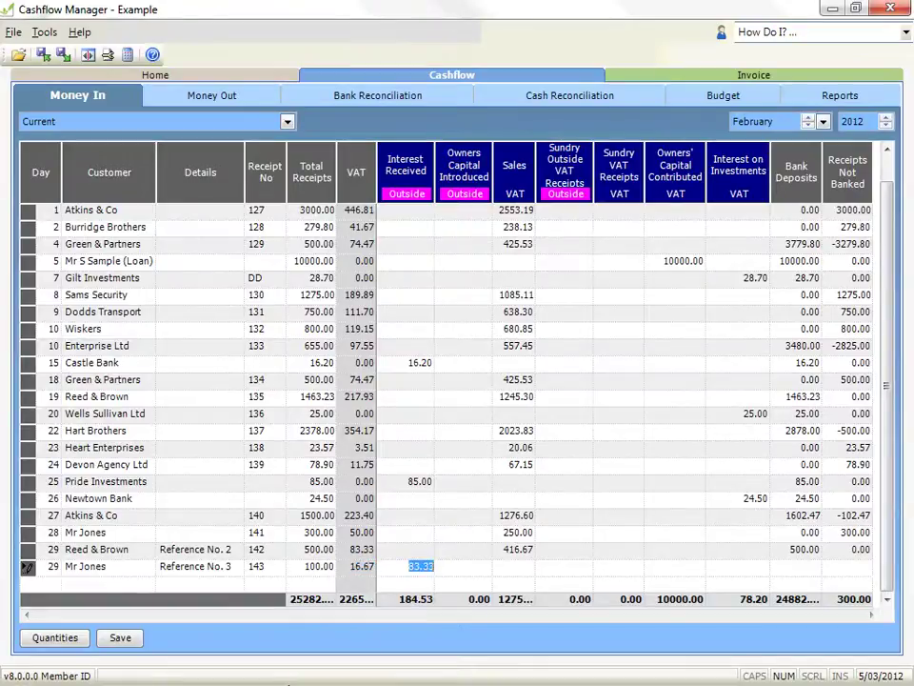
key(Tab)
key(Tab)
key(Tab)
key(Tab)
key(Tab)
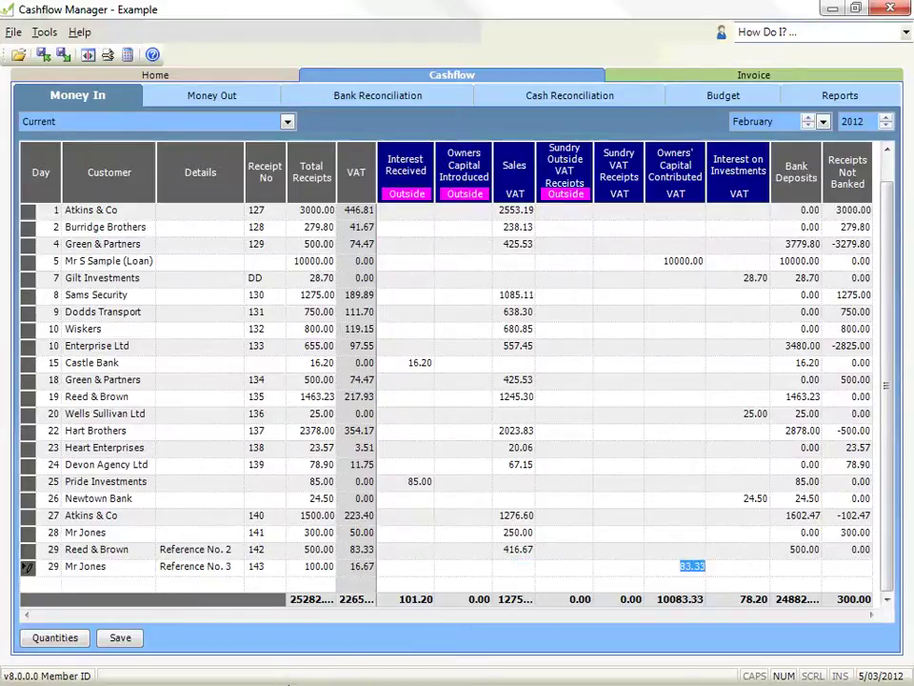
key(shift+Tab)
key(shift+Tab)
key(shift+Tab)
key(shift+Tab)
key(shift+Tab)
key(Tab)
key(Tab)
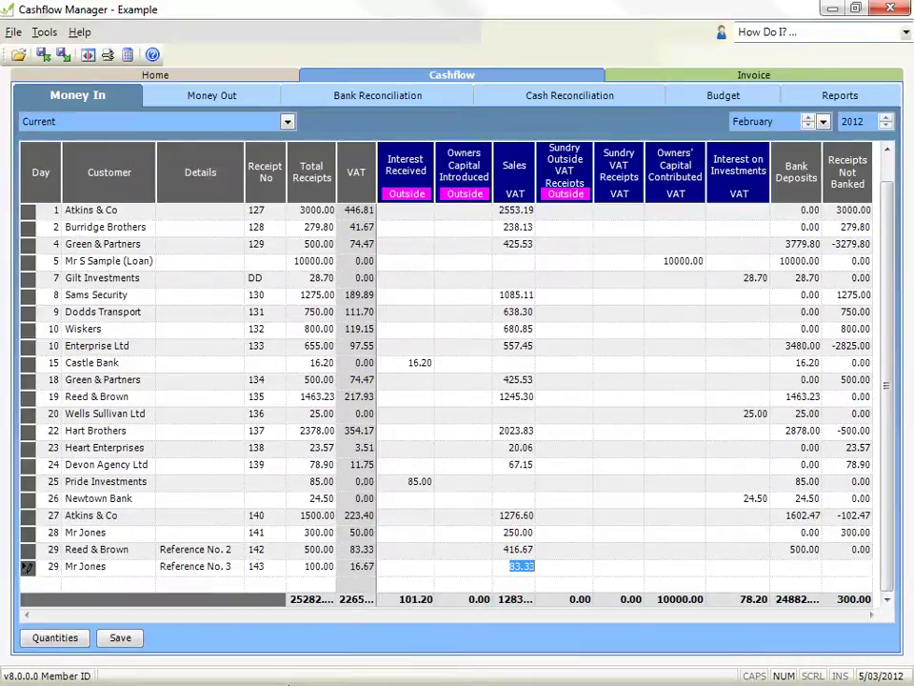
Step: Enter a bank deposit of 50 for the new day 29 receipt and complete the row
key(Tab)
key(Tab)
key(Tab)
key(Tab)
key(Tab)
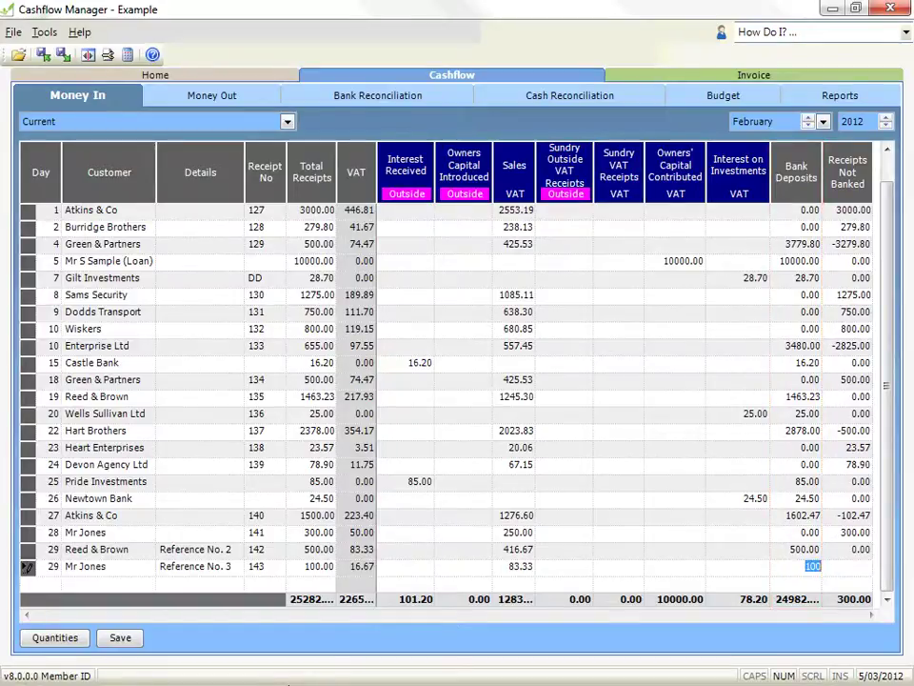
text(50)
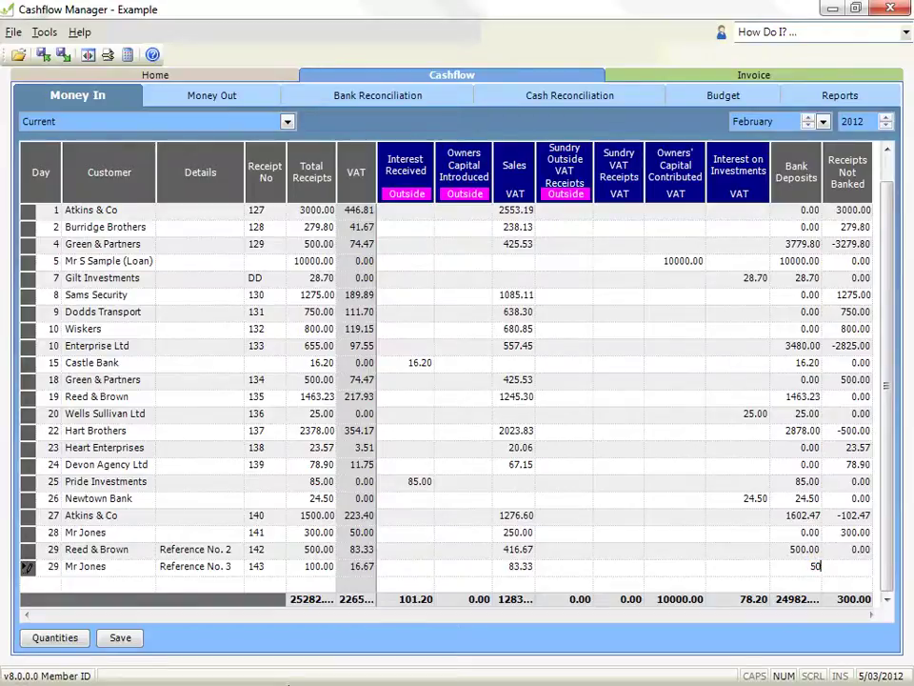
key(Tab)
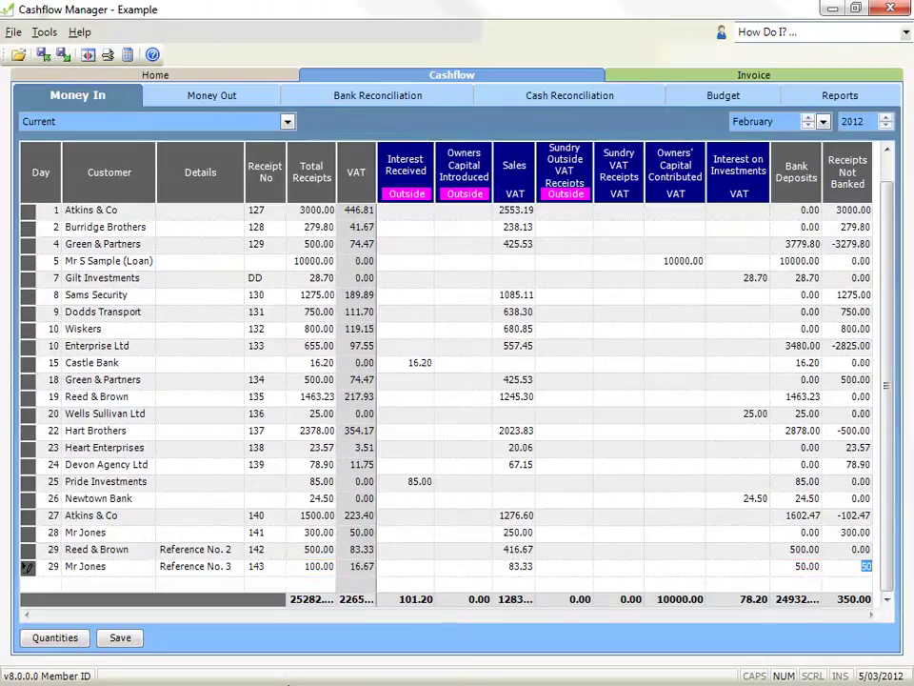
key(Return)
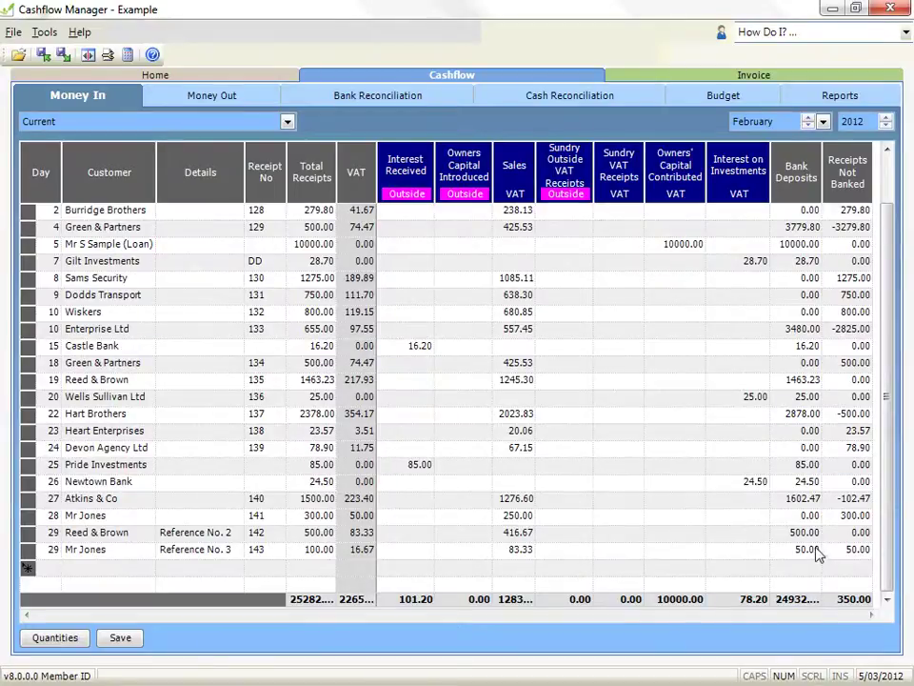
Step: Change the bank deposit of the newly added day 29 receipt to 400 and complete the row
key(Up)
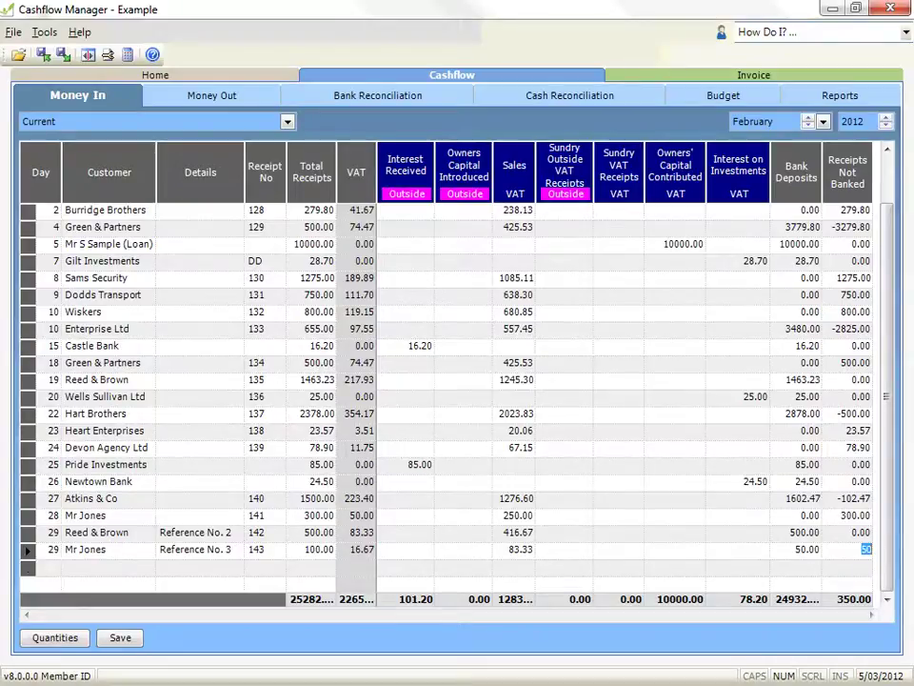
key(BackSpace)
key(Left)
key(BackSpace)
text(3)
key(BackSpace)
text(400)
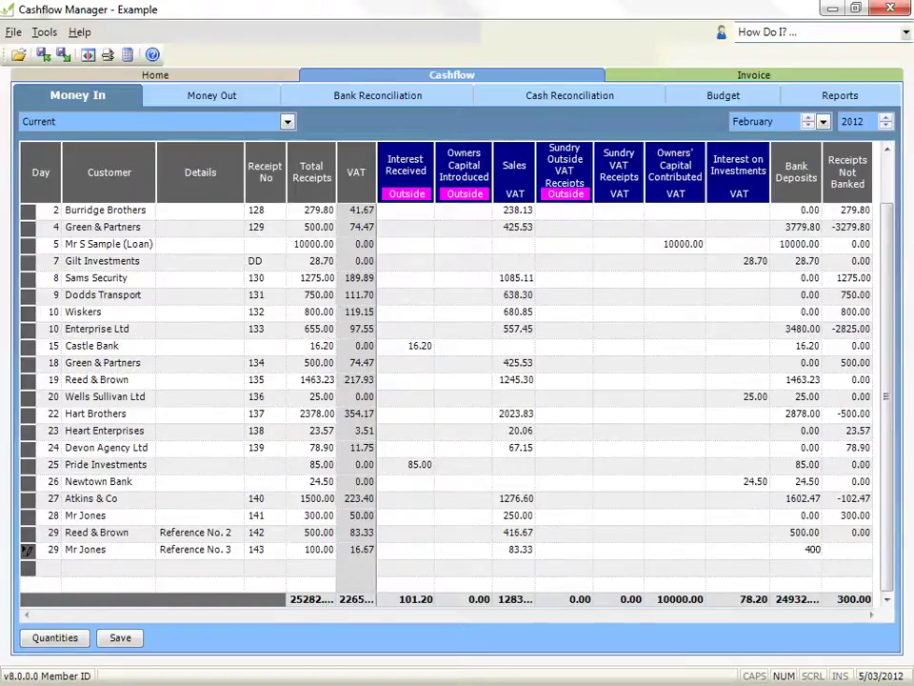
key(Tab)
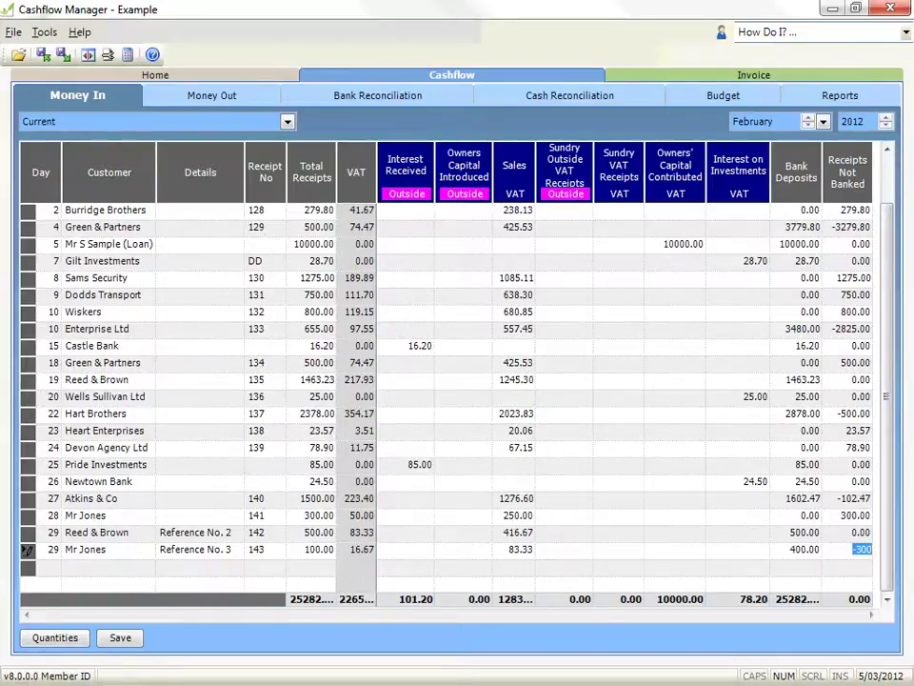
key(Tab)
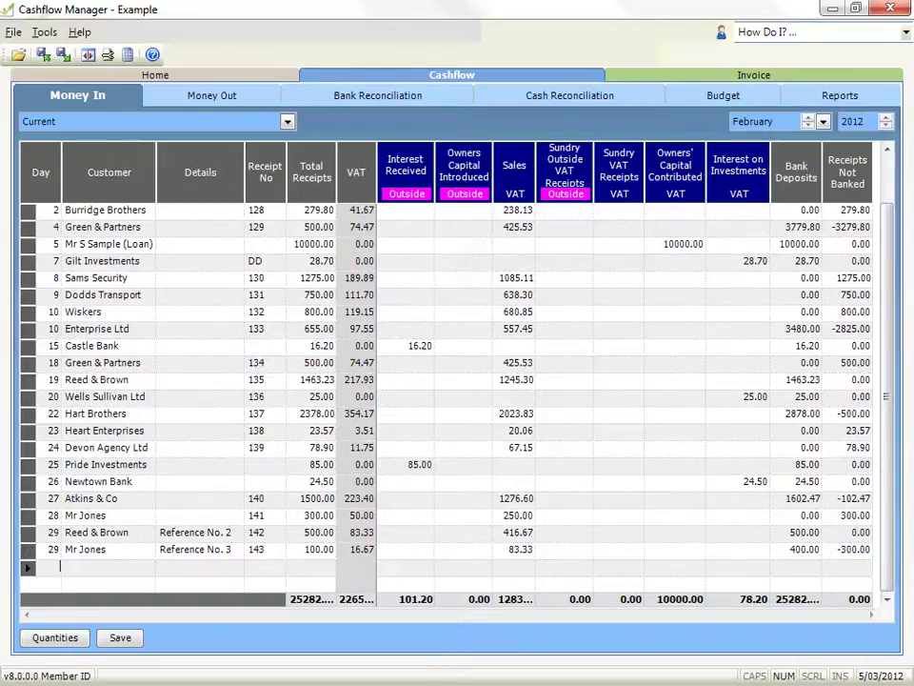
Step: Look over Money Out, Cash Reconciliation and Bank Reconciliation for the Current account, and return to Money In
click(270, 103)
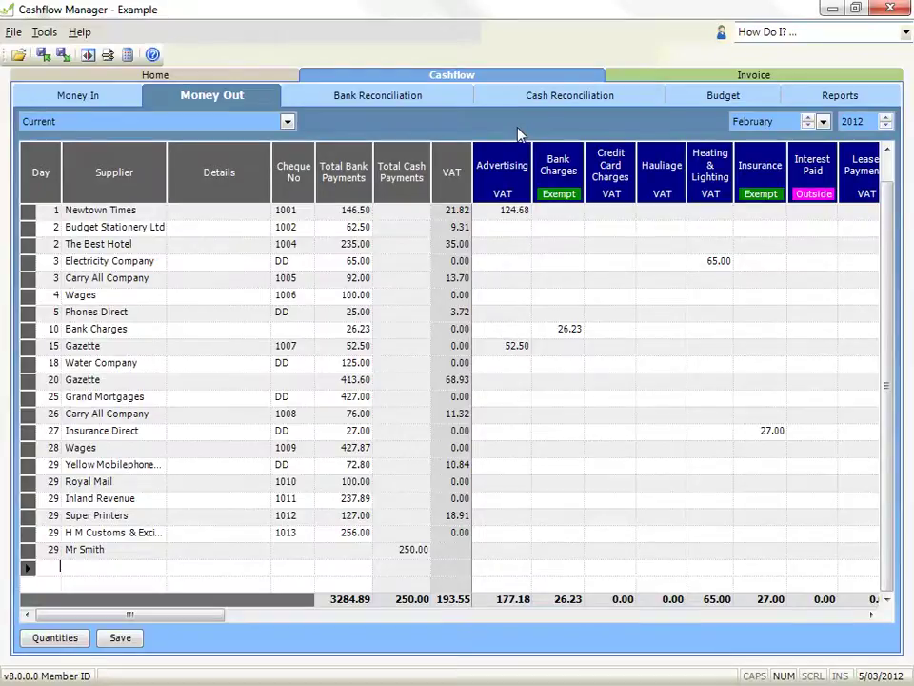
click(498, 105)
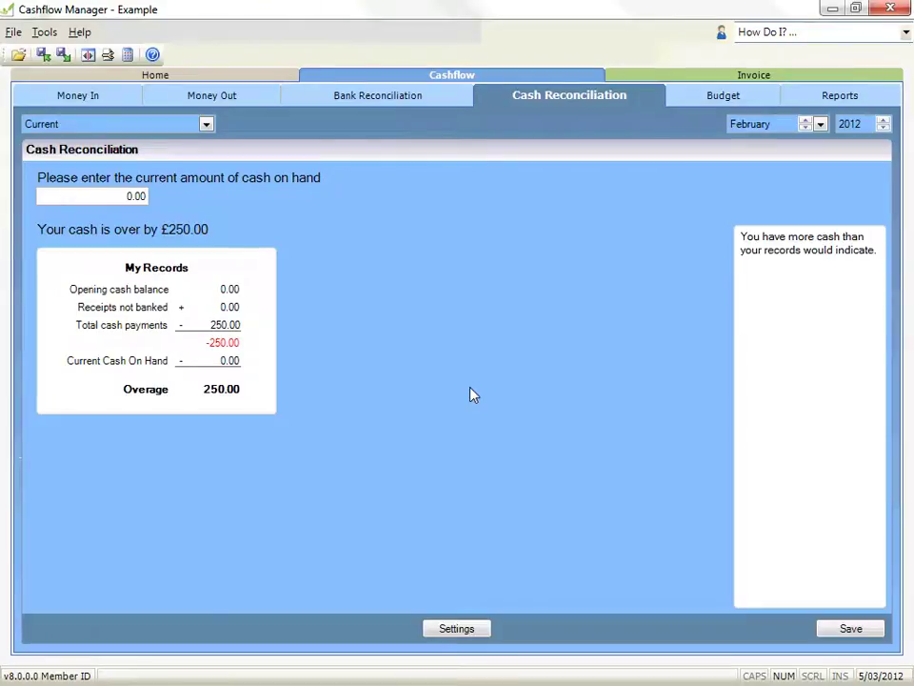
click(111, 97)
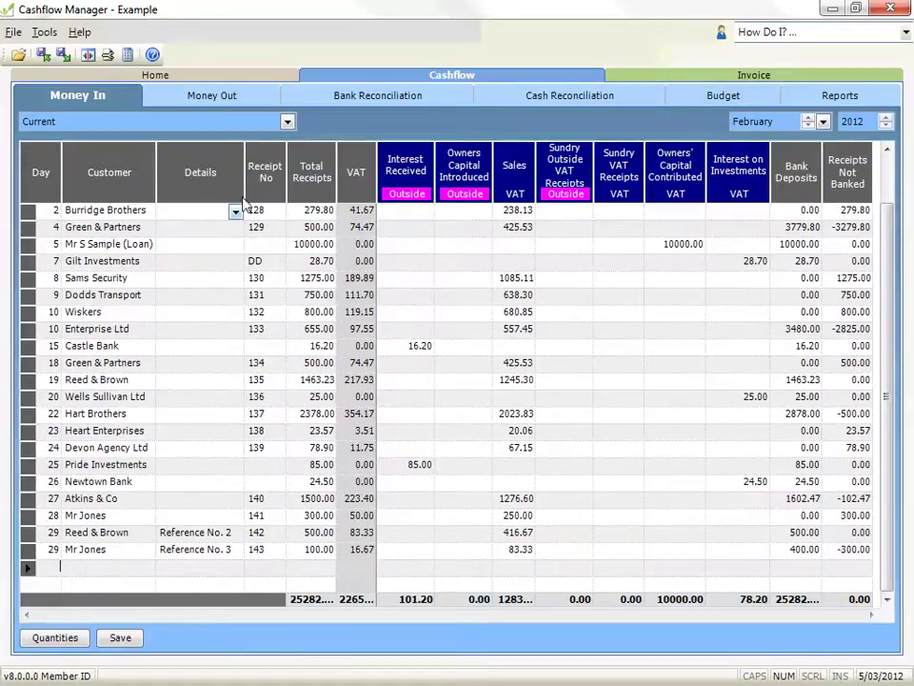
click(304, 99)
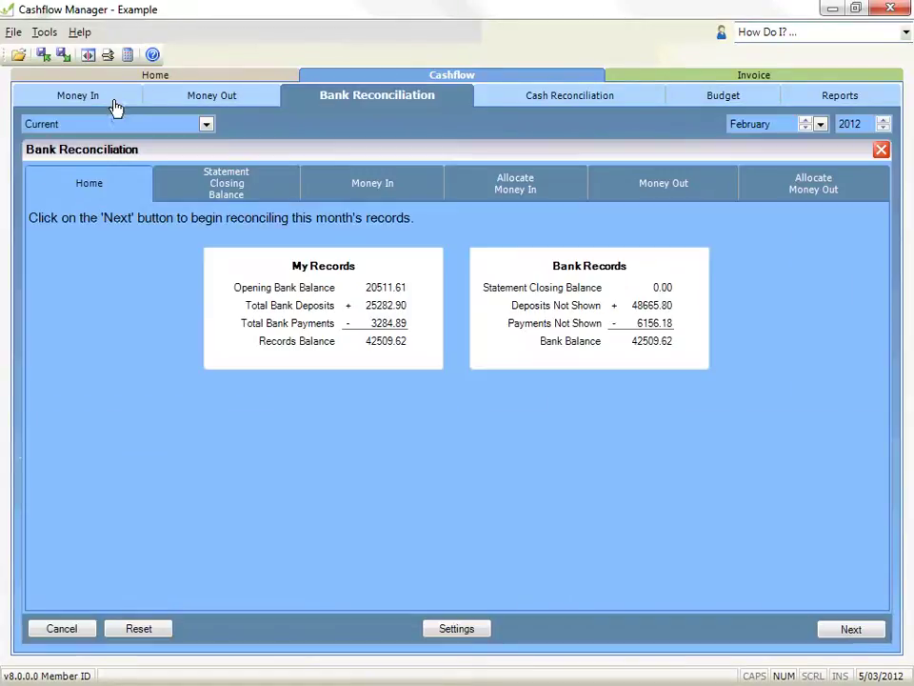
click(120, 101)
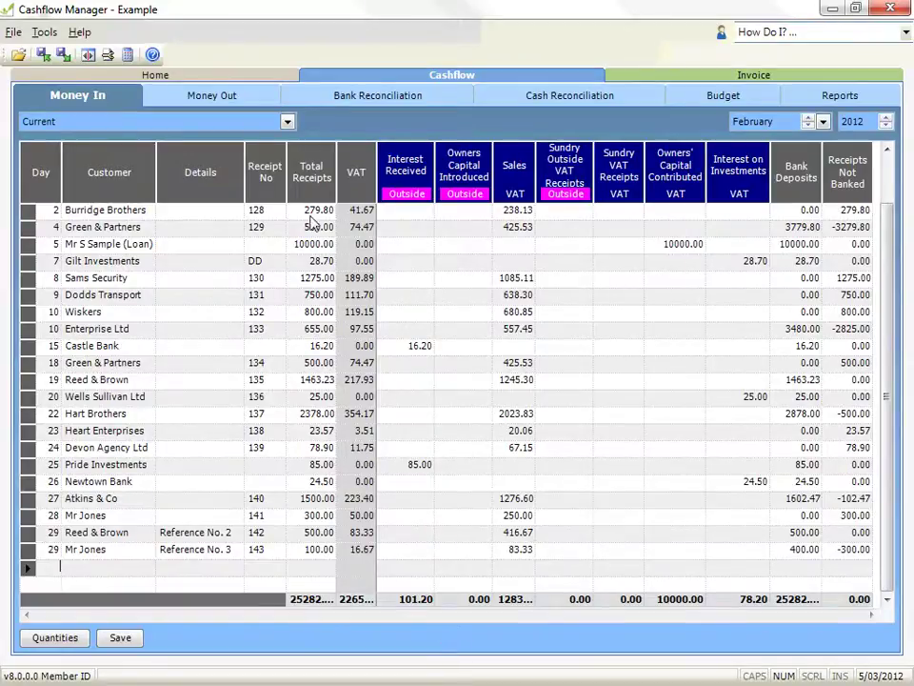
Step: Open the Money Out records and review the account and month choices, keeping Current and February 2012
click(262, 101)
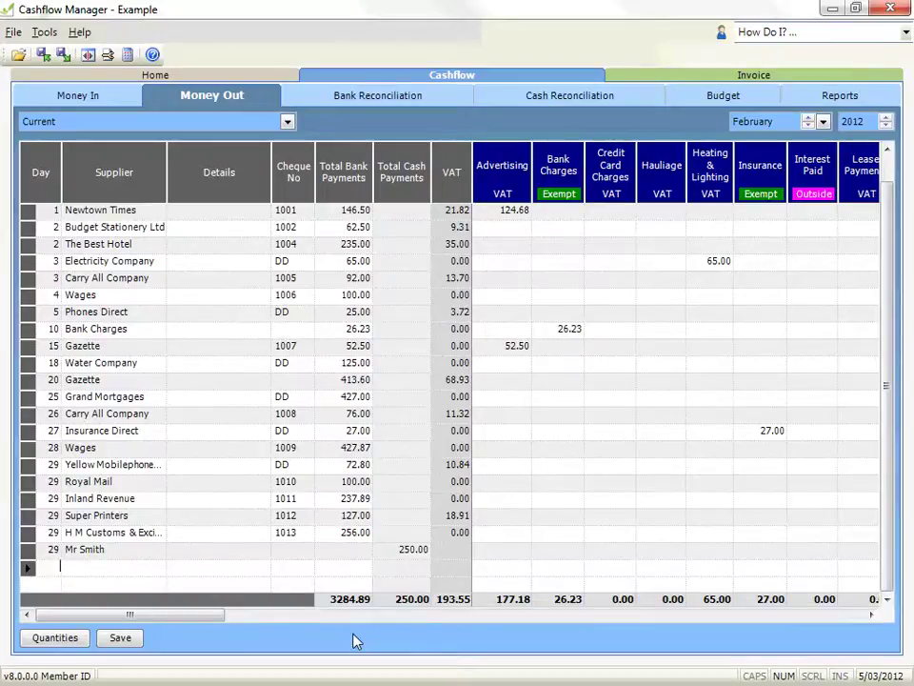
click(287, 123)
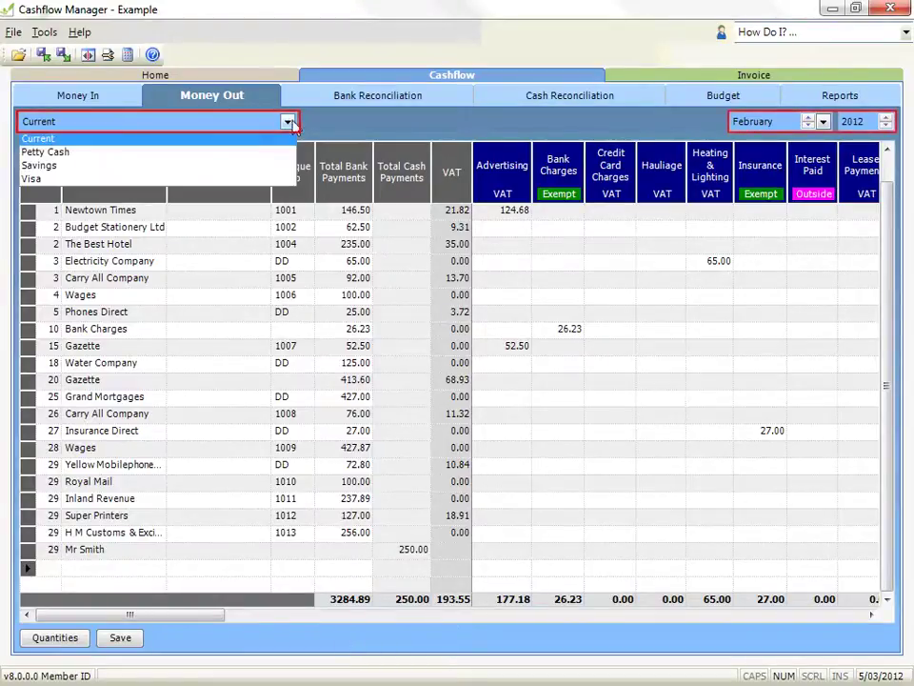
click(824, 123)
click(824, 124)
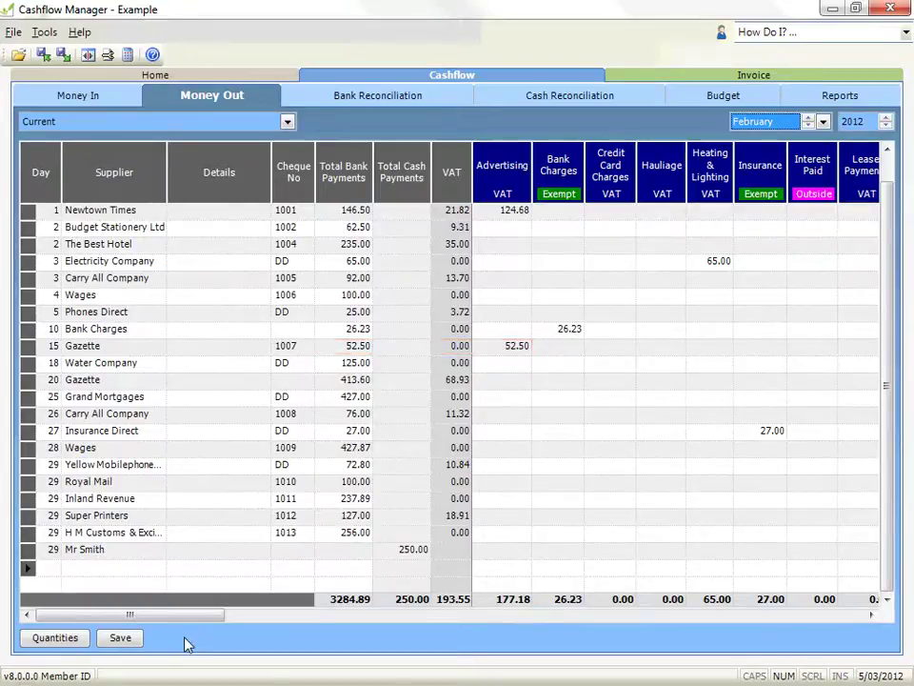
Step: Start a new Money Out entry for day 29, entering the supplier's name and "Details" as the details text
click(61, 570)
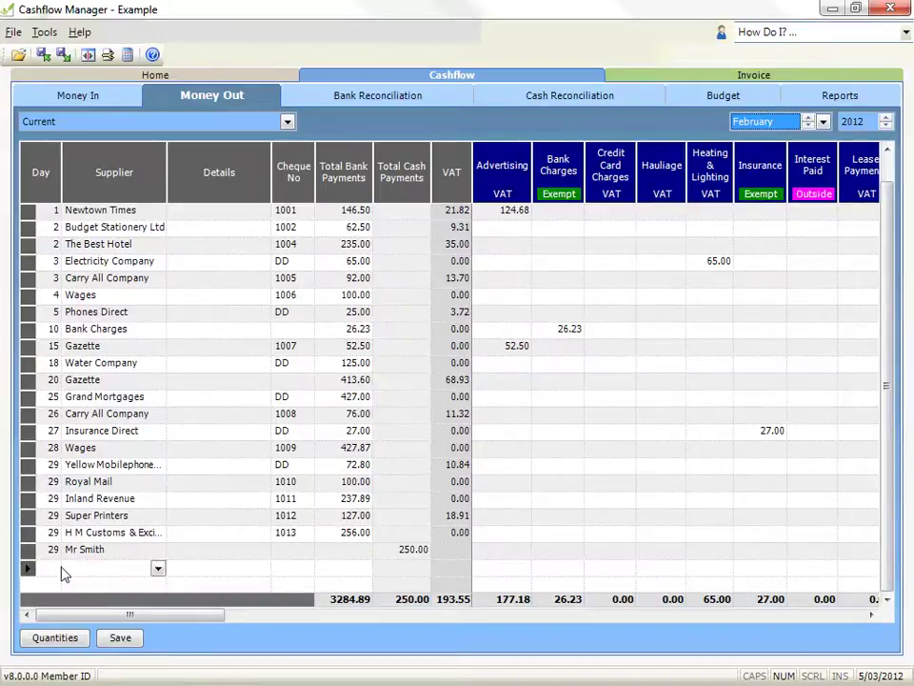
text(29)
key(Tab)
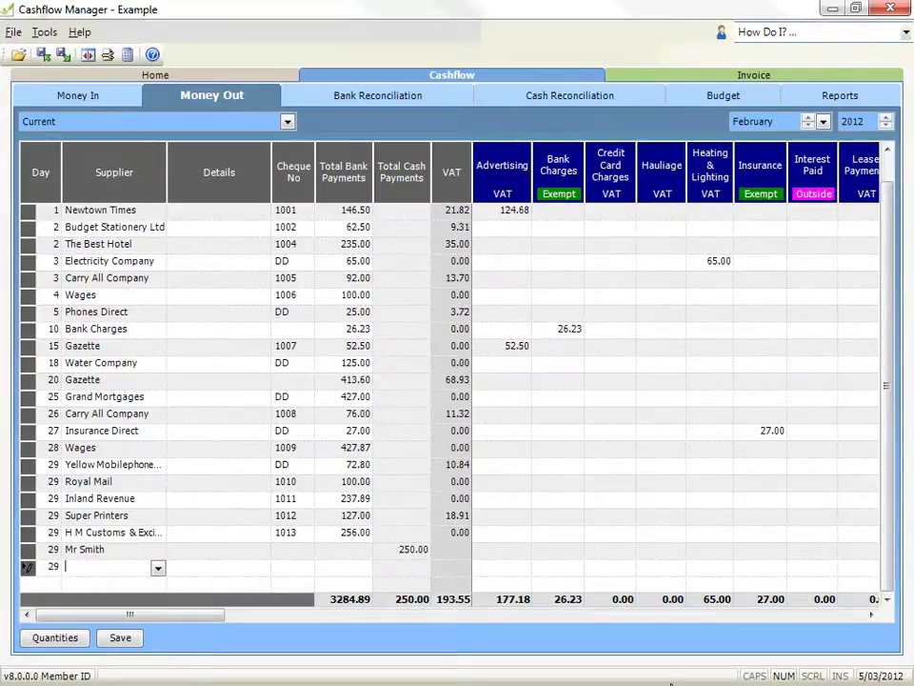
text(Mr Smith)
key(Tab)
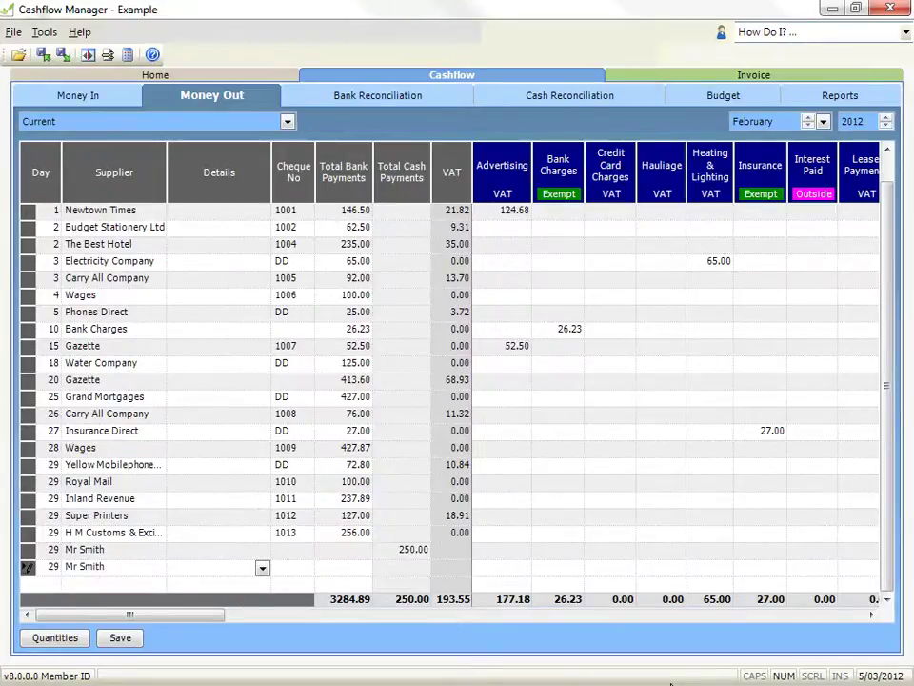
text(Details)
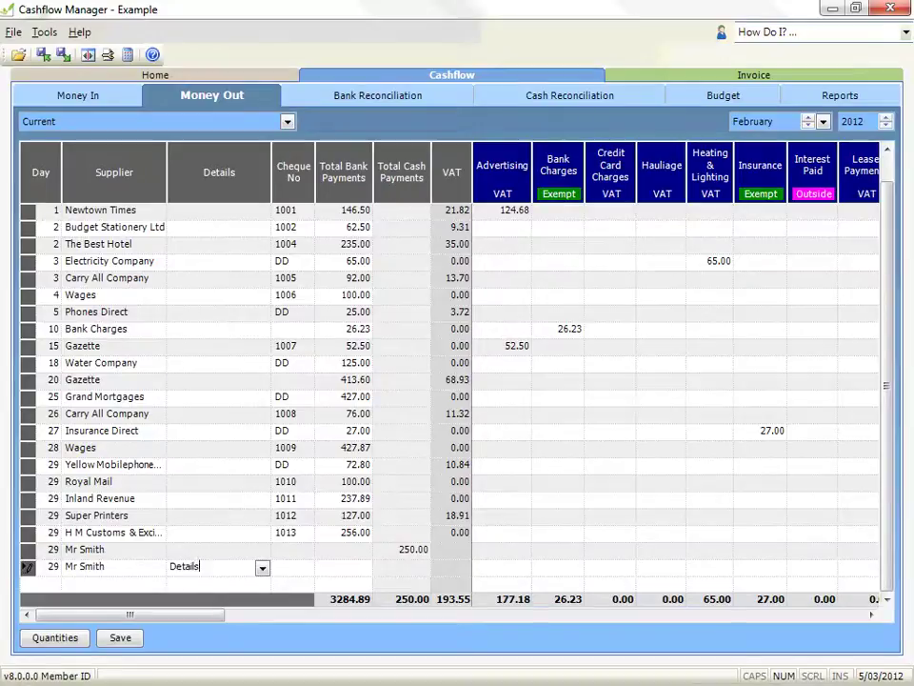
key(Tab)
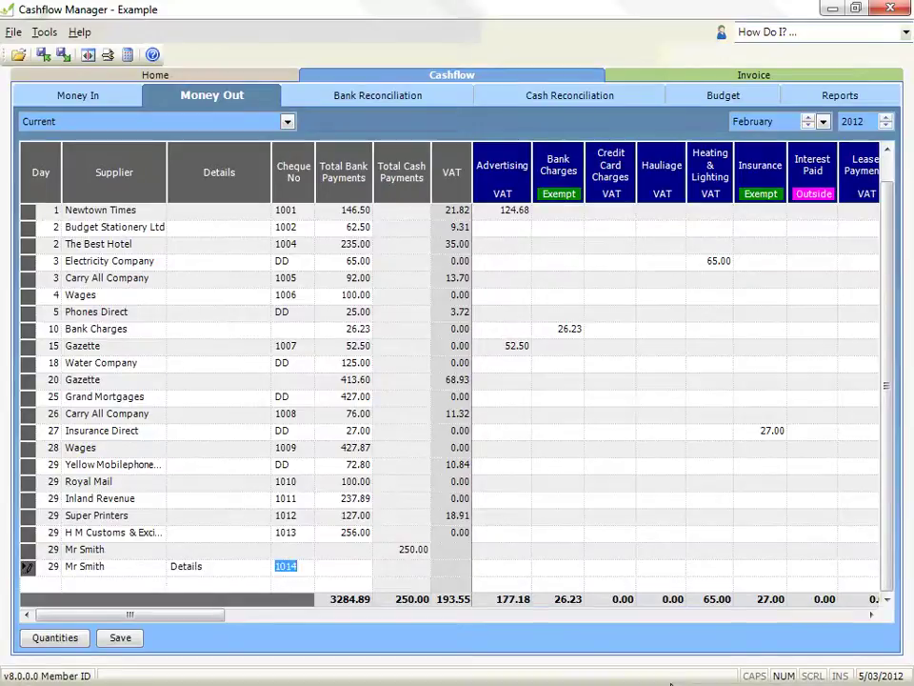
Step: Clear the cheque number of the new day 29 payment and restore it as 1014
key(Tab)
key(shift+Tab)
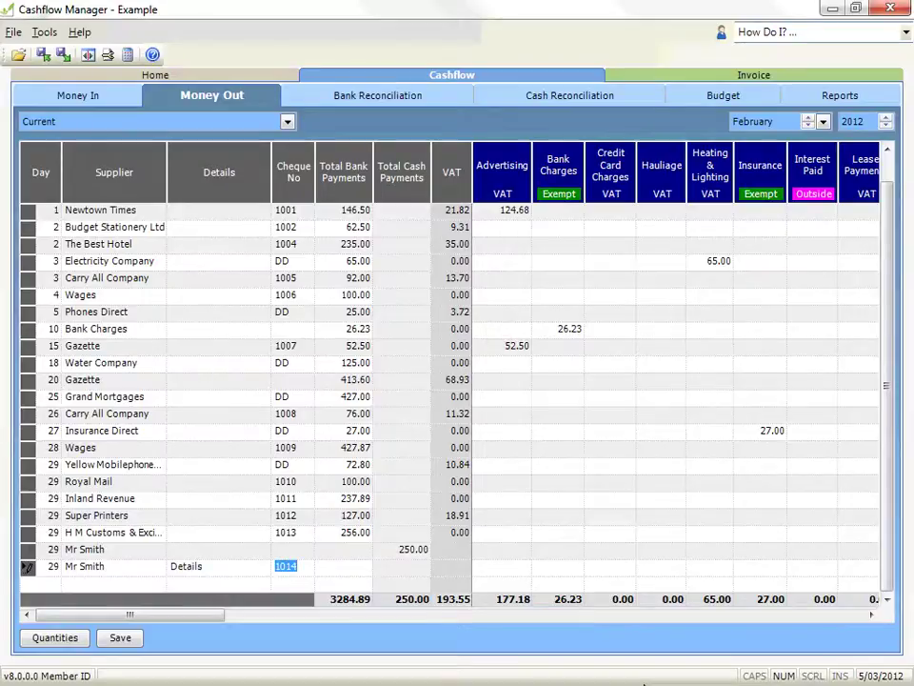
key(Delete)
key(shift+Tab)
key(Delete)
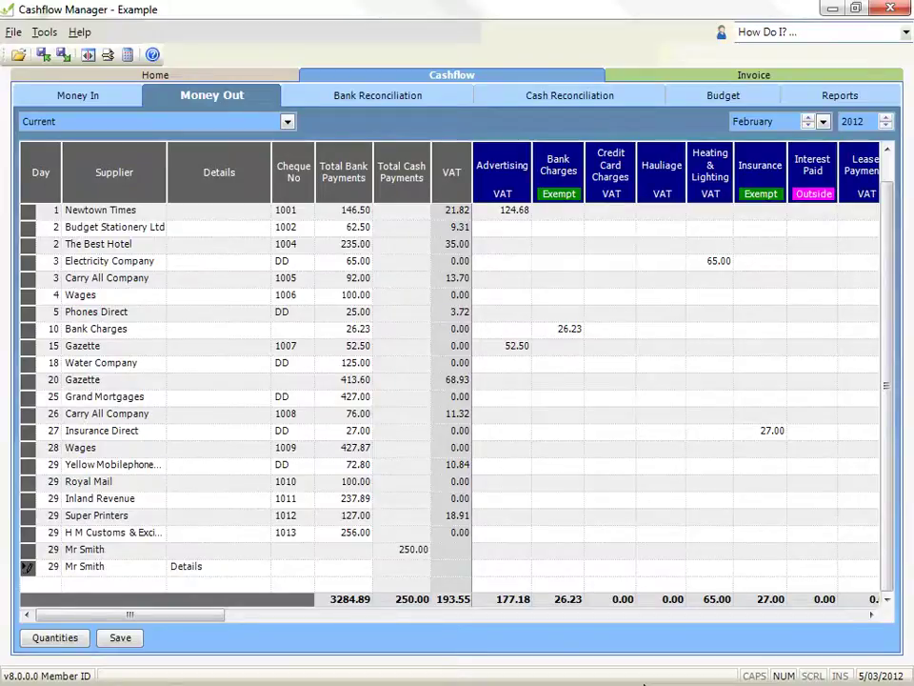
key(shift+Tab)
key(Tab)
Step: Try 100 as the total bank payment and as the total cash payment of the new row, clearing each amount
text(100)
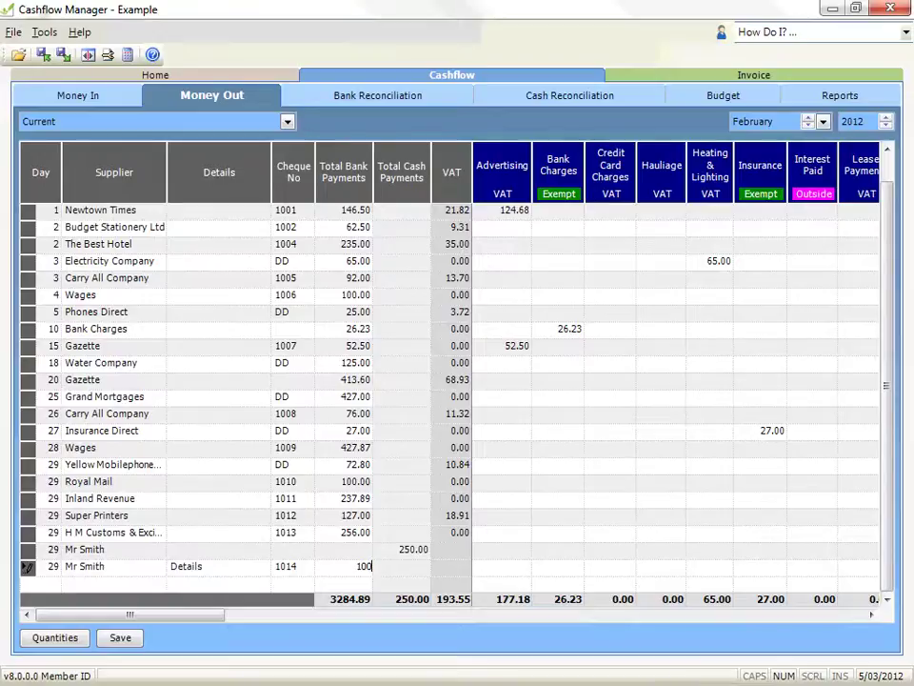
key(BackSpace)
key(BackSpace)
key(BackSpace)
key(Tab)
text(100)
key(BackSpace)
key(BackSpace)
key(BackSpace)
key(shift+Tab)
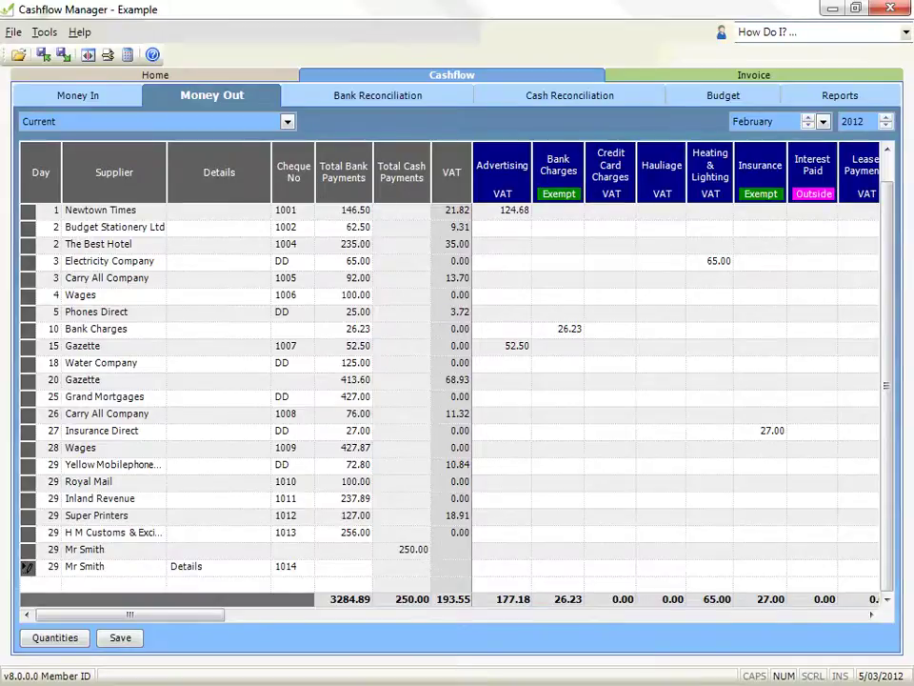
Step: Enter a bank payment of 100, keep its net amount under Advertising after trying other categories, and save the Money Out records
text(100)
key(Tab)
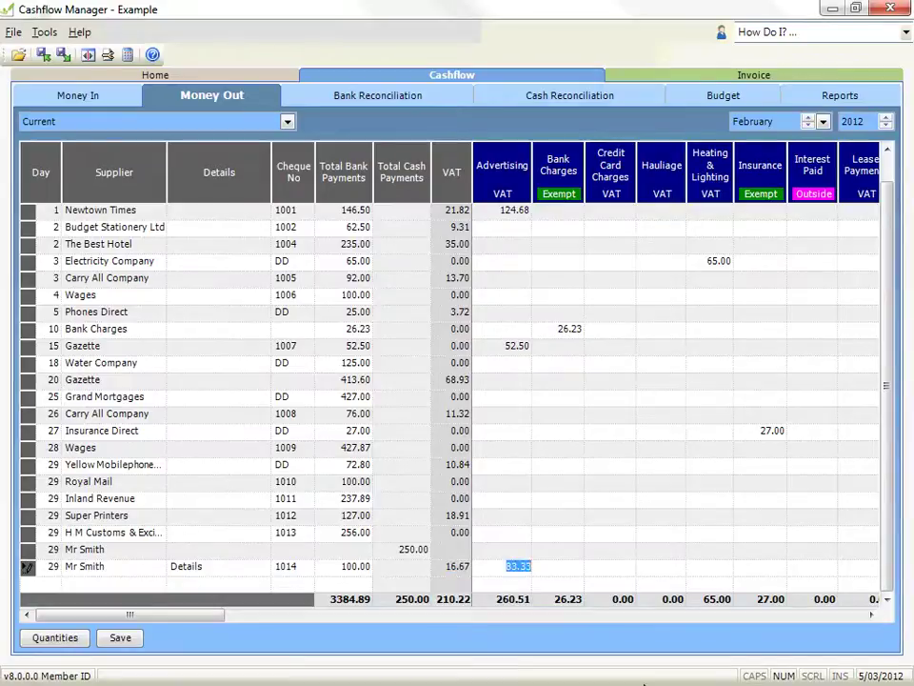
key(Tab)
key(Tab)
key(Tab)
key(Tab)
key(shift+Tab)
key(shift+Tab)
key(shift+Tab)
key(shift+Tab)
key(shift+Tab)
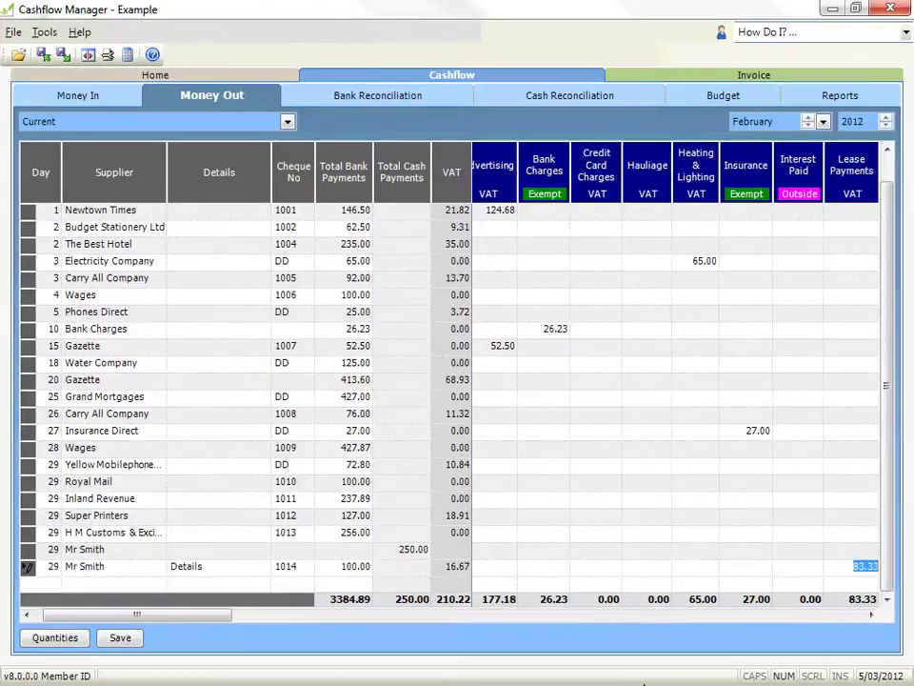
key(Tab)
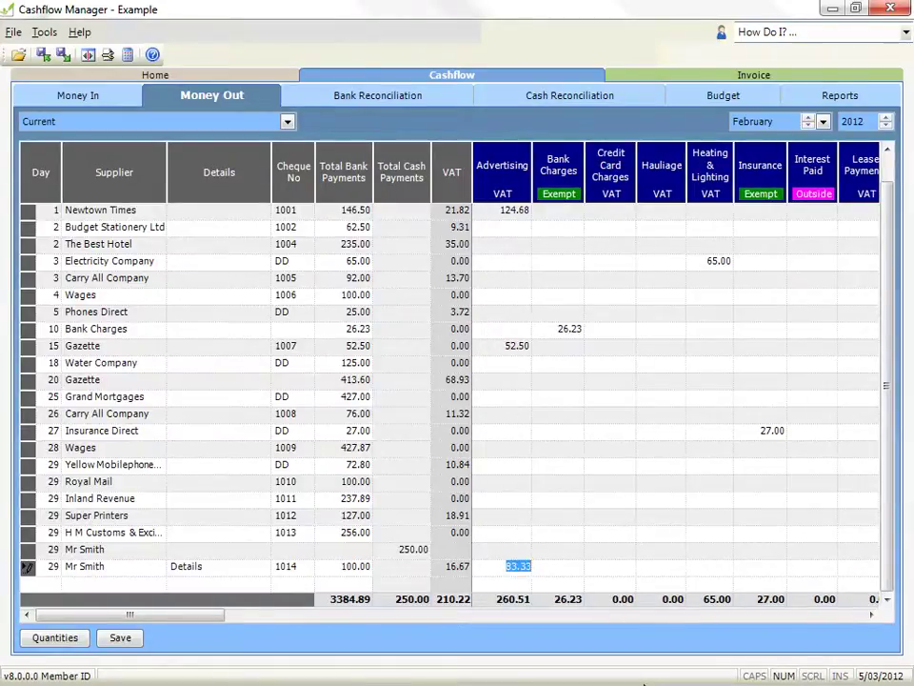
key(Return)
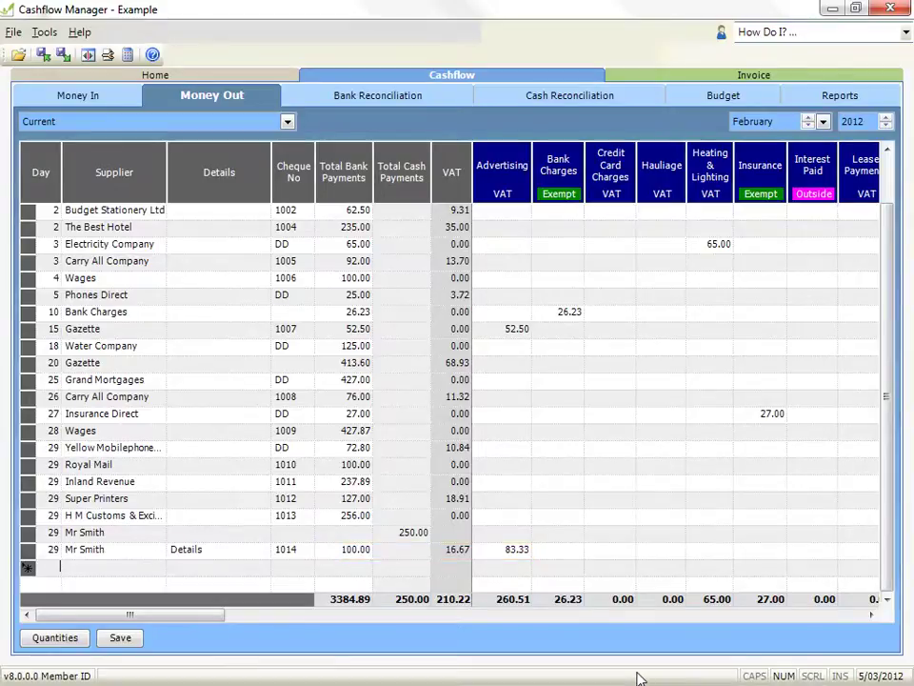
click(124, 639)
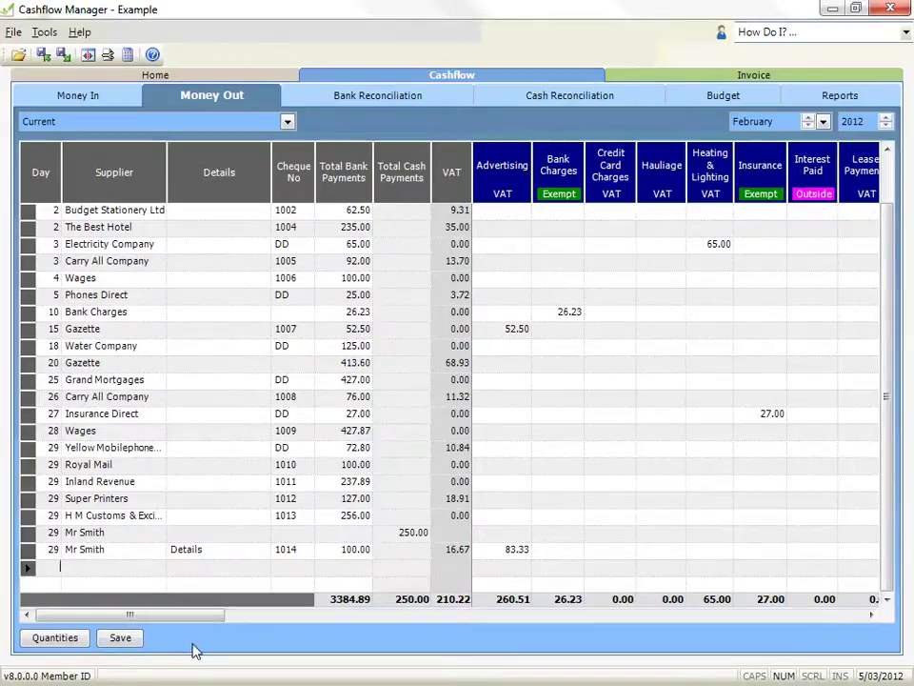
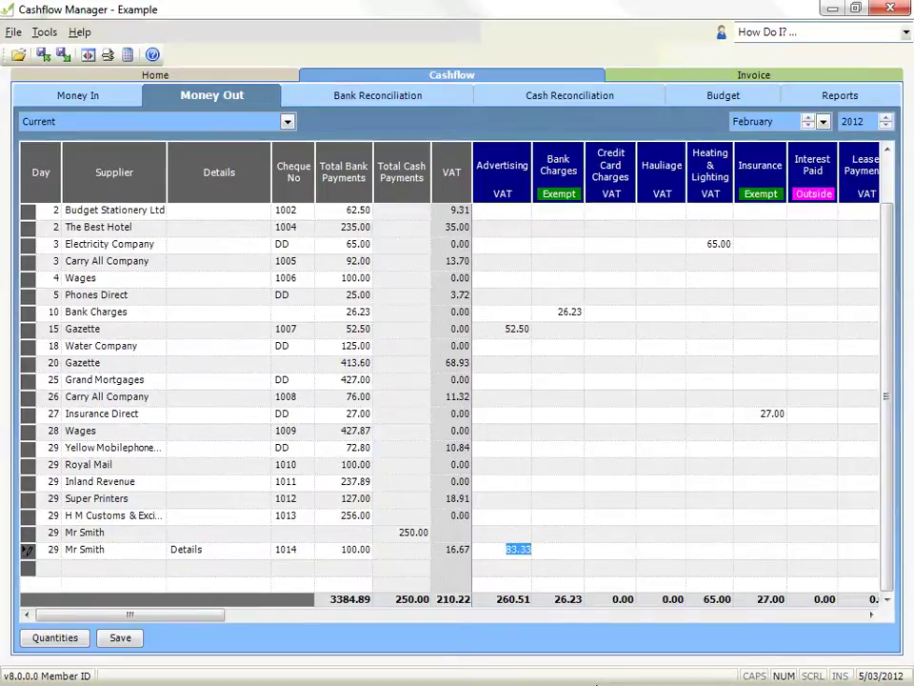
Step: Move the net amount of the new day 29 payment across the categories to Lease Payments and back towards Advertising
key(Right)
key(Right)
key(Right)
key(Right)
key(Right)
key(Right)
key(Right)
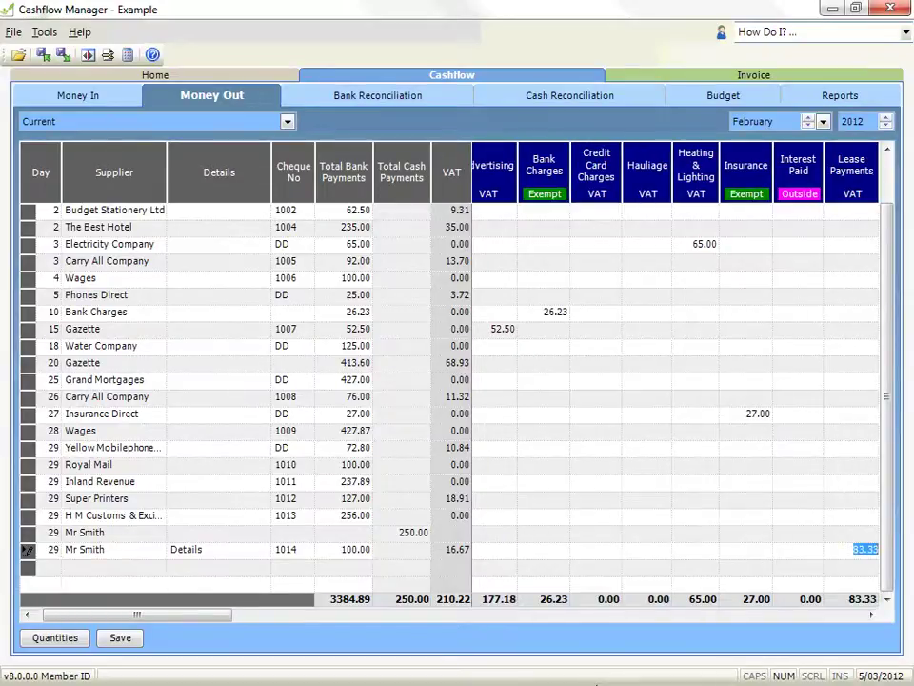
key(Left)
key(Left)
key(Left)
key(Left)
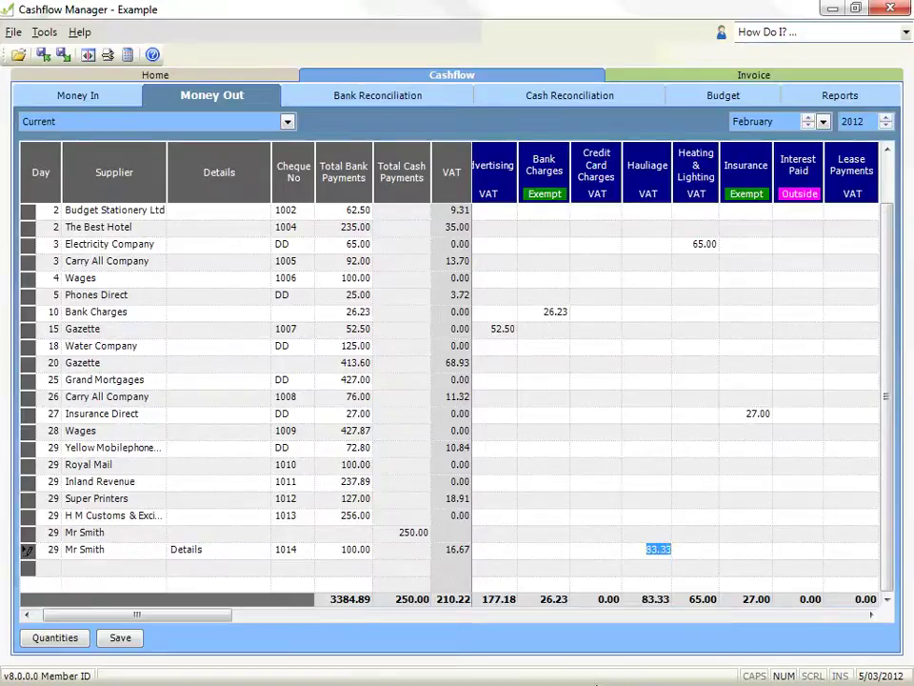
Step: Split the payment's net amount, setting Advertising to 50 and moving the remainder from Bank Charges to Credit Card Charges
key(Delete)
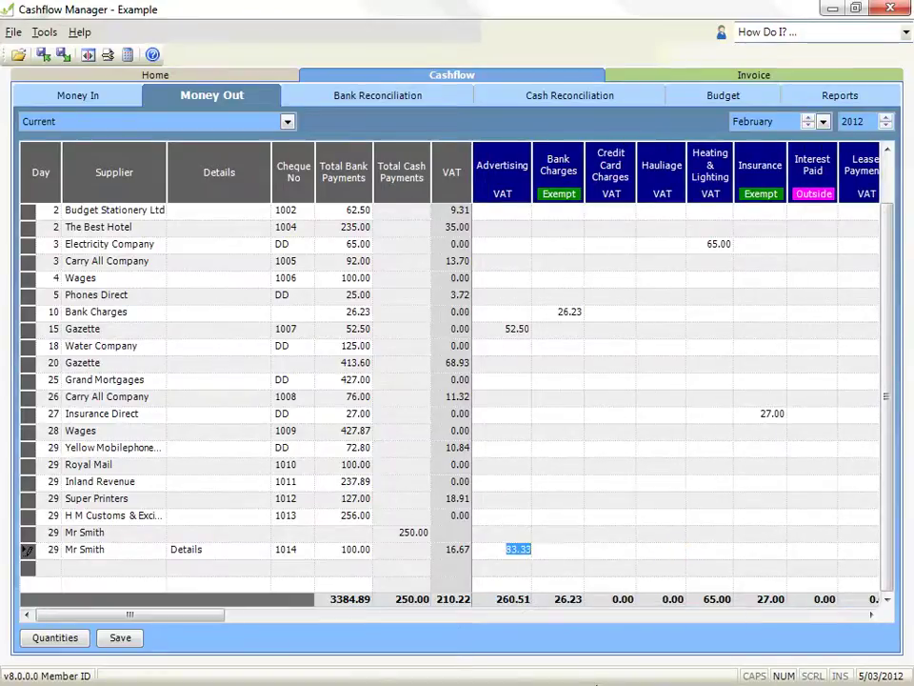
text(50)
key(Tab)
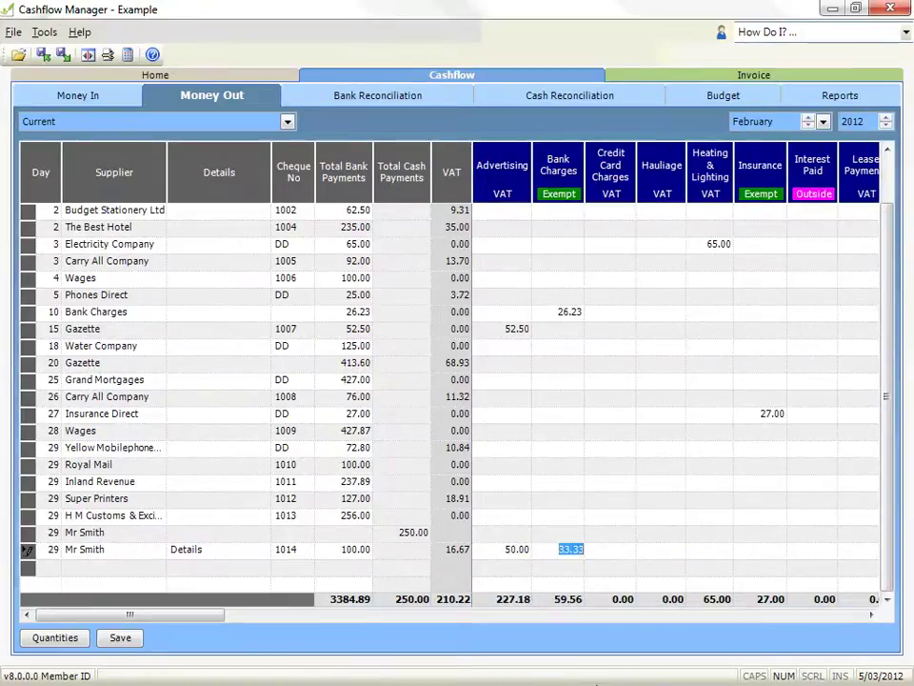
key(Delete)
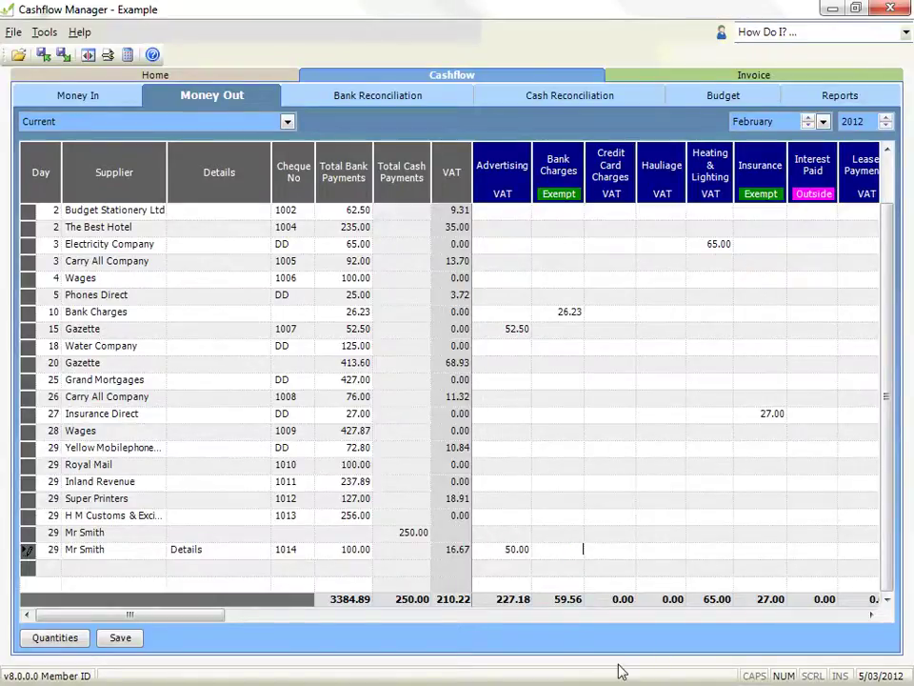
key(Tab)
key(shift+Tab)
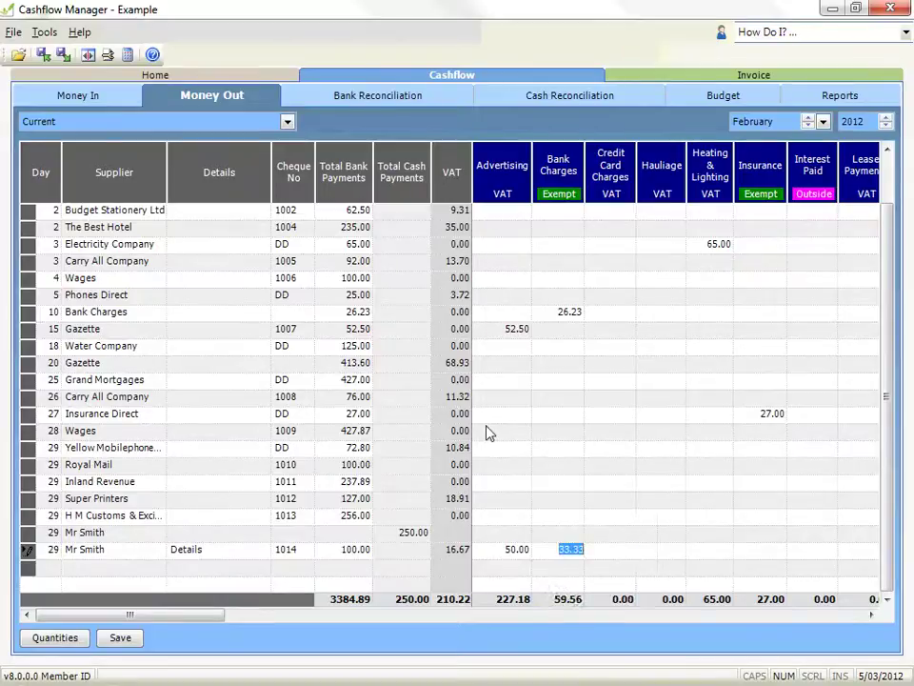
key(Delete)
key(Tab)
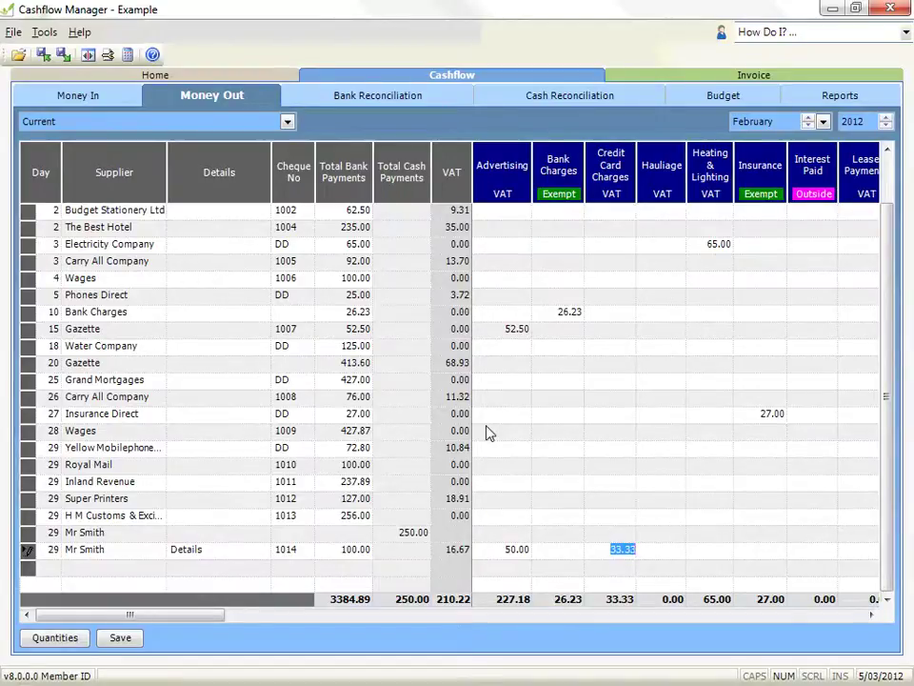
Step: Clear the split, allocate the payment's full net amount to Advertising again, and complete the row
key(Delete)
key(shift+Tab)
key(shift+Tab)
key(Delete)
key(Tab)
key(Delete)
key(shift+Tab)
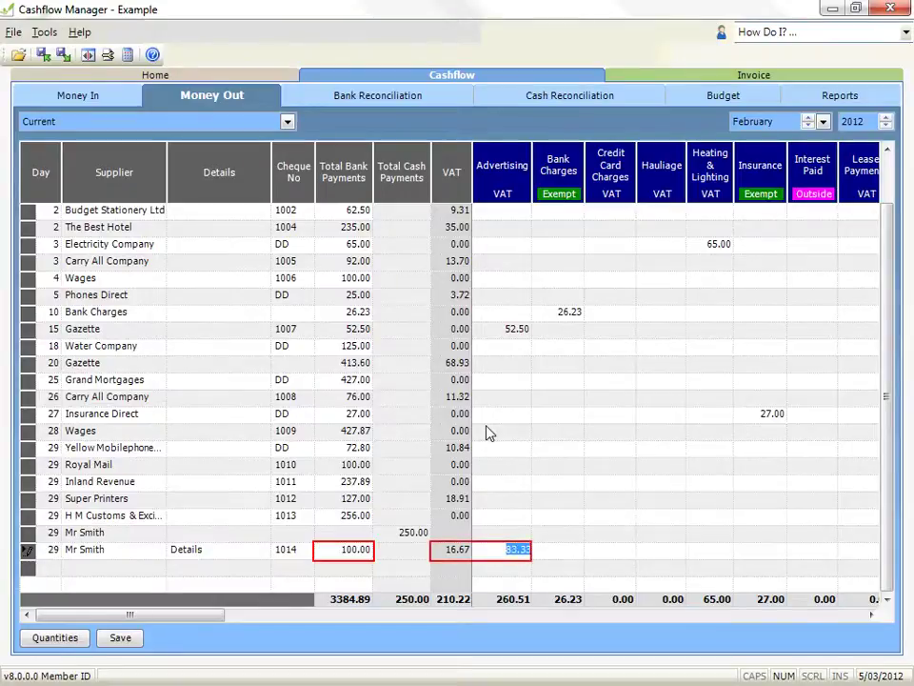
key(Return)
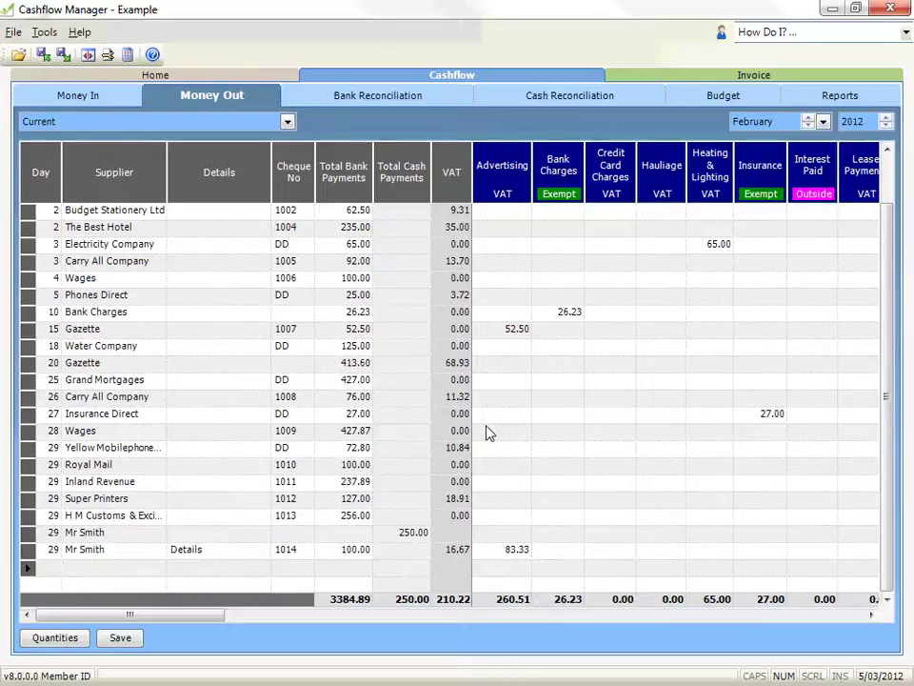
Step: Return to the Money In records and start a new receipt for day 29
click(114, 100)
click(867, 551)
key(Tab)
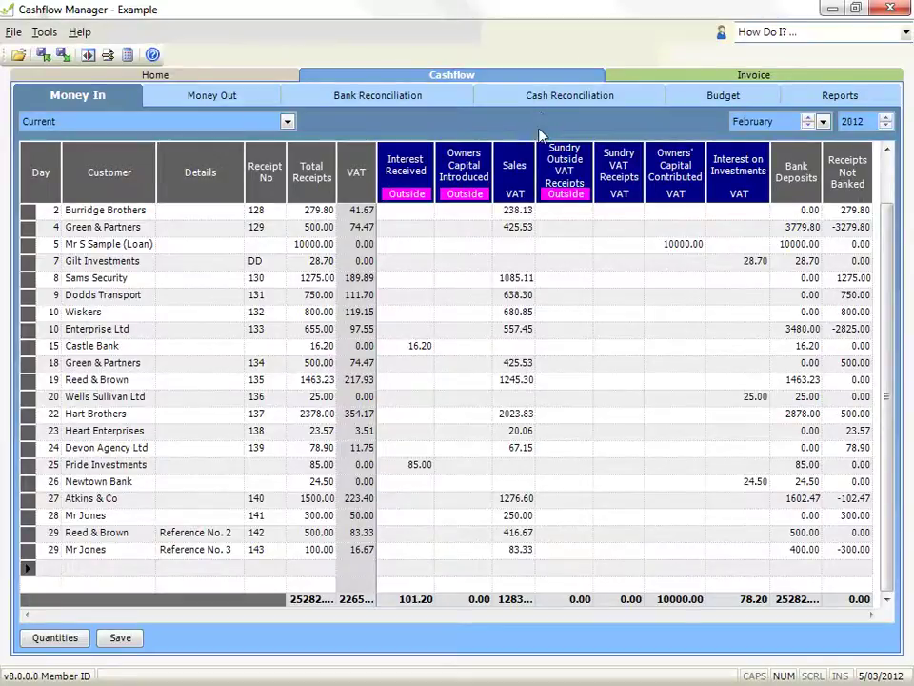
text(29)
key(Tab)
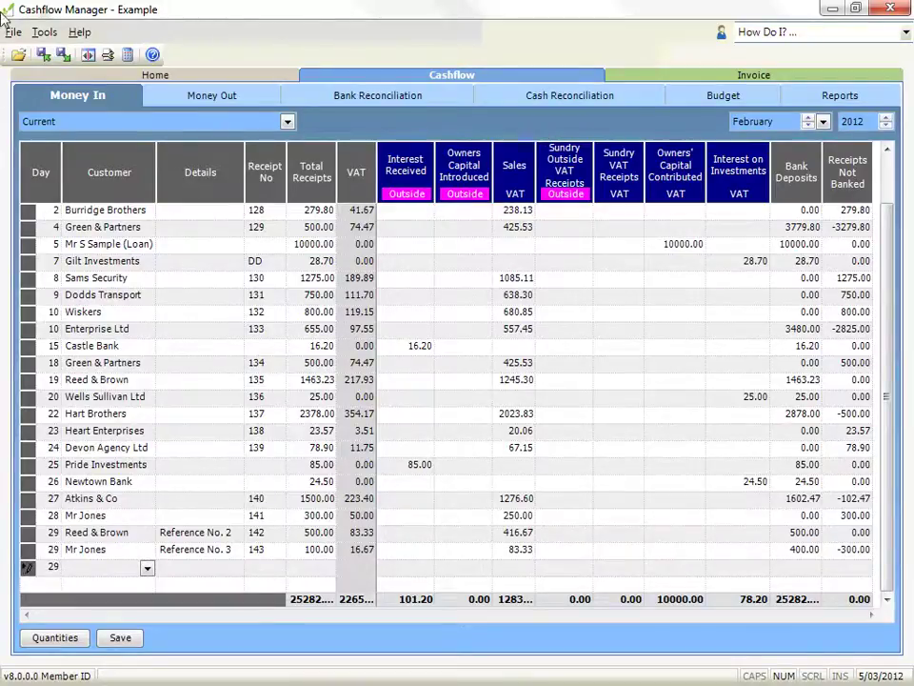
Step: Show the customer list for the new receipt and try the auto-fill suggestions for "A" and "Mr"
click(148, 570)
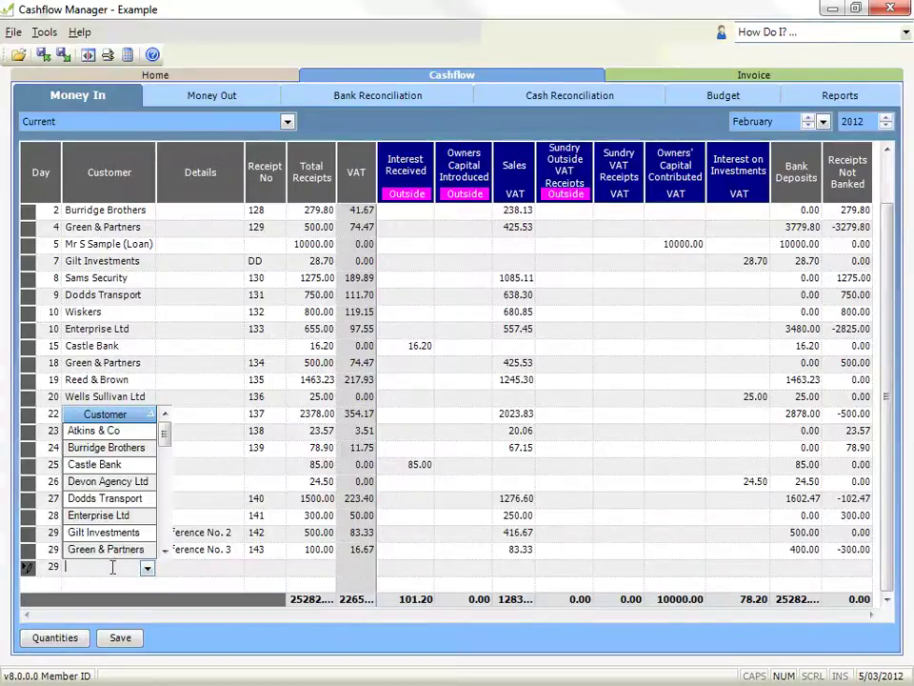
text(A)
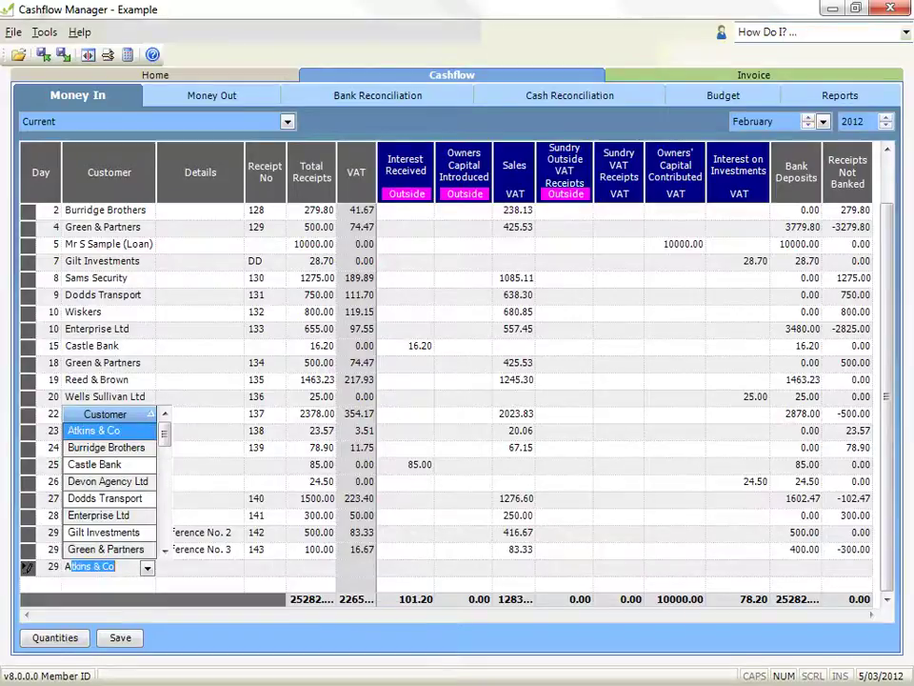
key(BackSpace)
key(BackSpace)
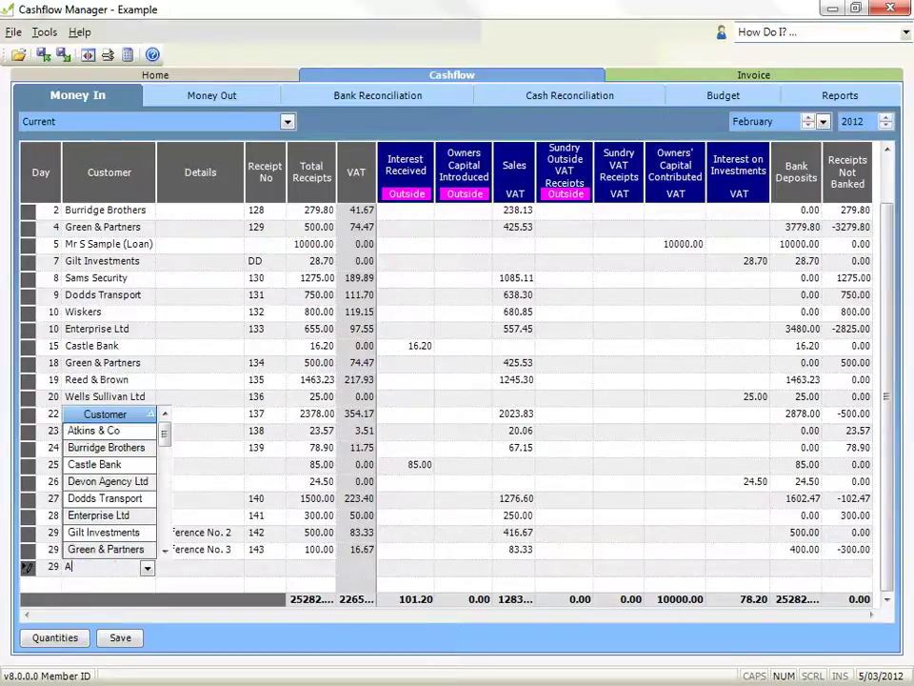
text(Mr)
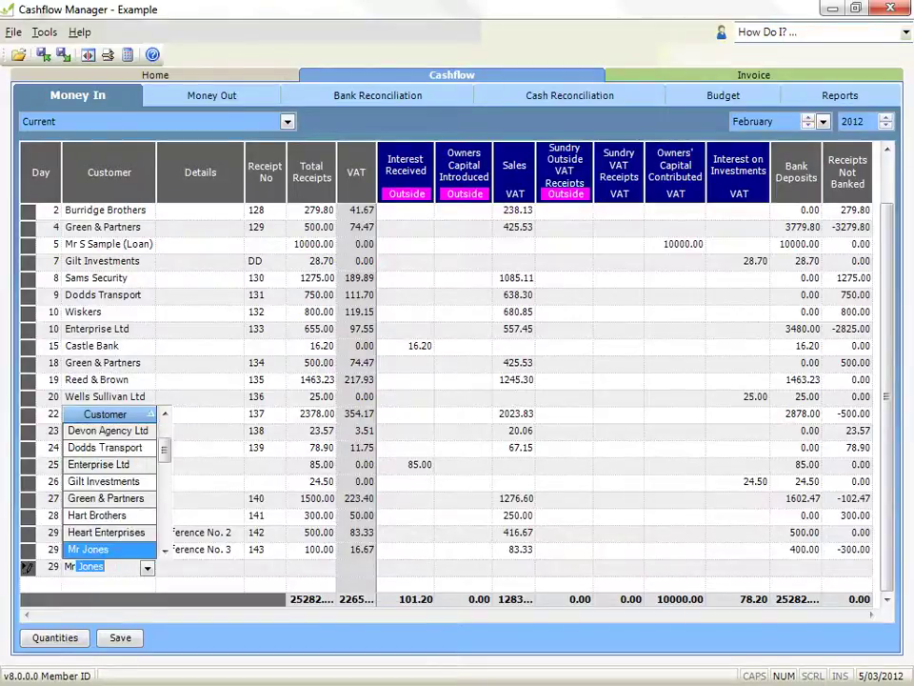
key(BackSpace)
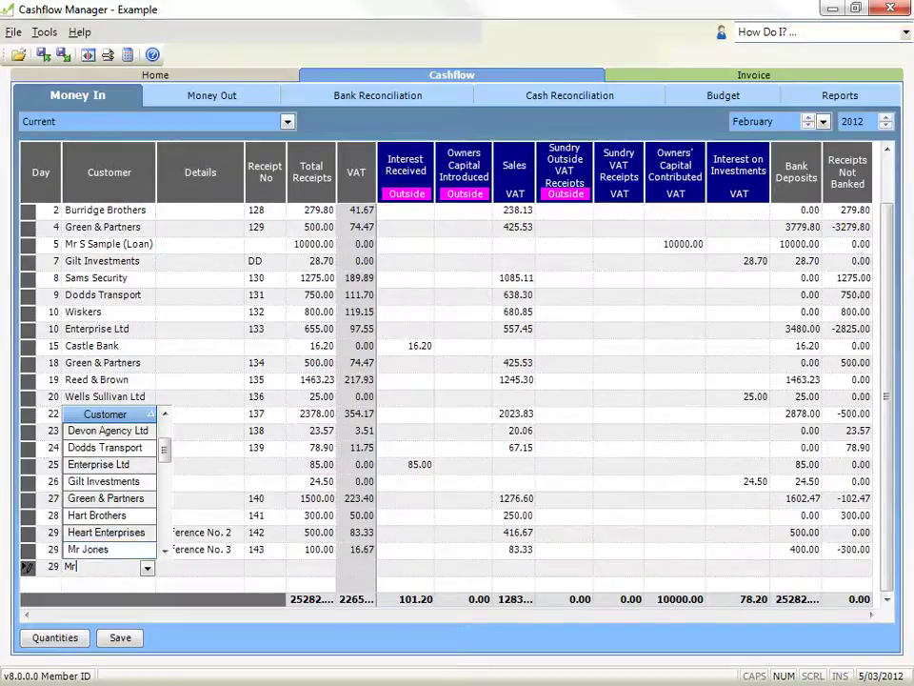
Step: Try part of a surname as the new receipt's customer and clear the Customer field
click(116, 569)
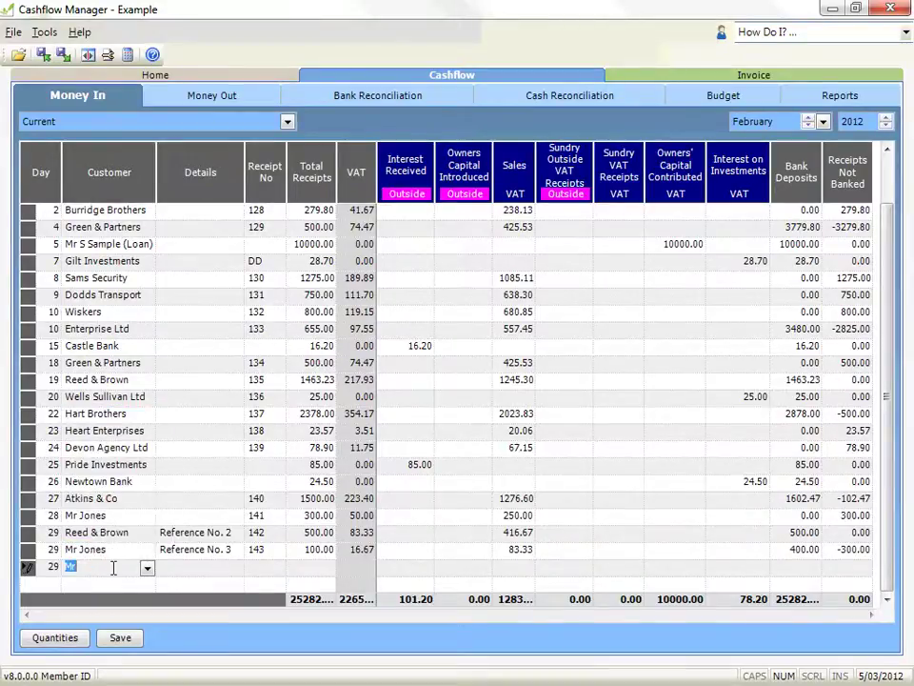
text(Jone)
key(BackSpace)
key(BackSpace)
key(BackSpace)
key(BackSpace)
key(BackSpace)
key(BackSpace)
key(BackSpace)
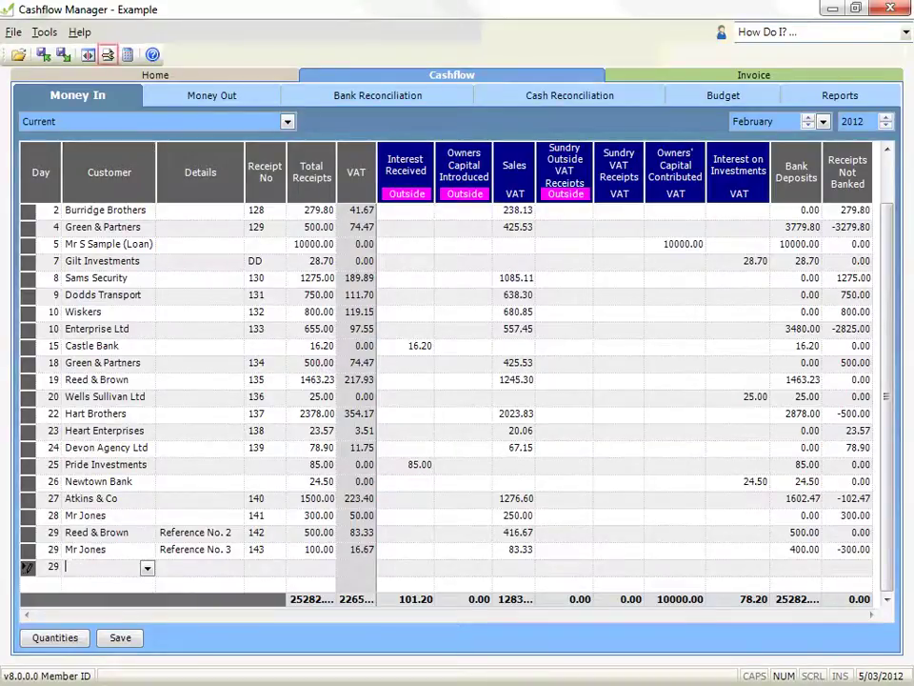
Step: Open the program options and show the Auto Fill Options
click(108, 55)
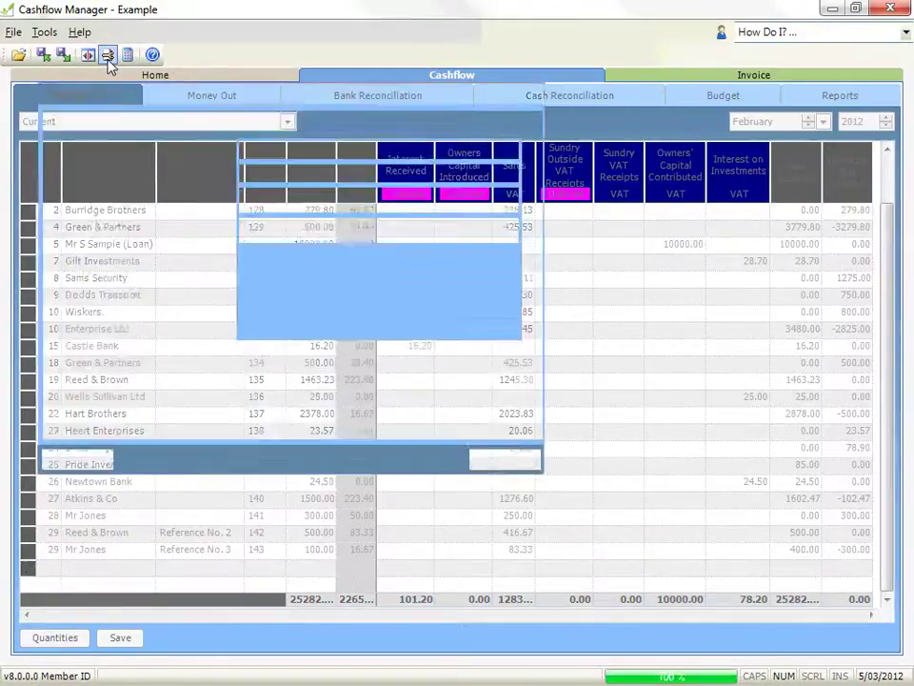
click(70, 158)
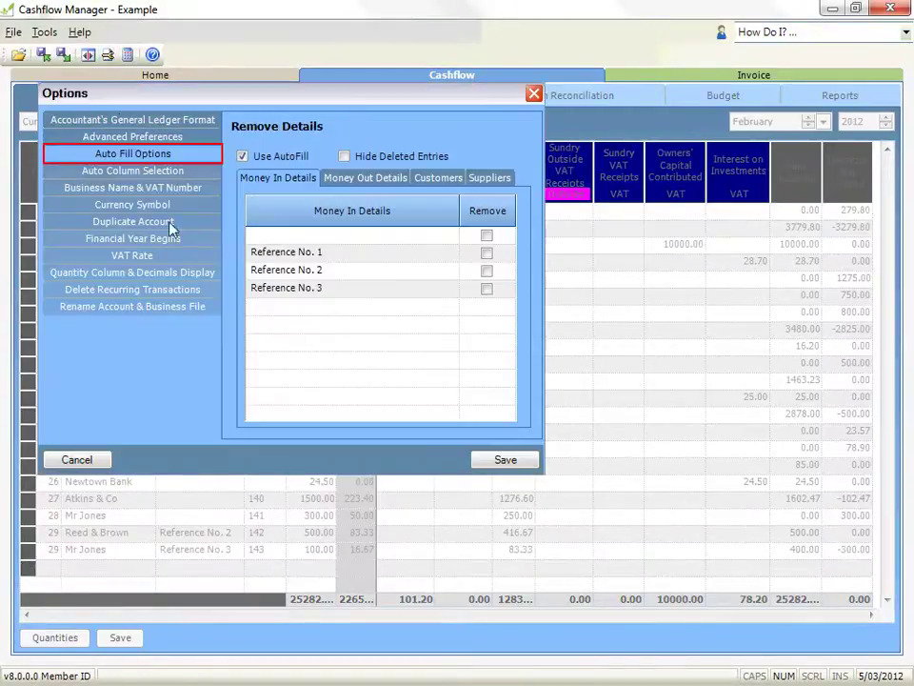
Step: Turn AutoFill off and on again, and mark Reference No. 1 and Reference No. 2 for removal from the Money In details
click(242, 156)
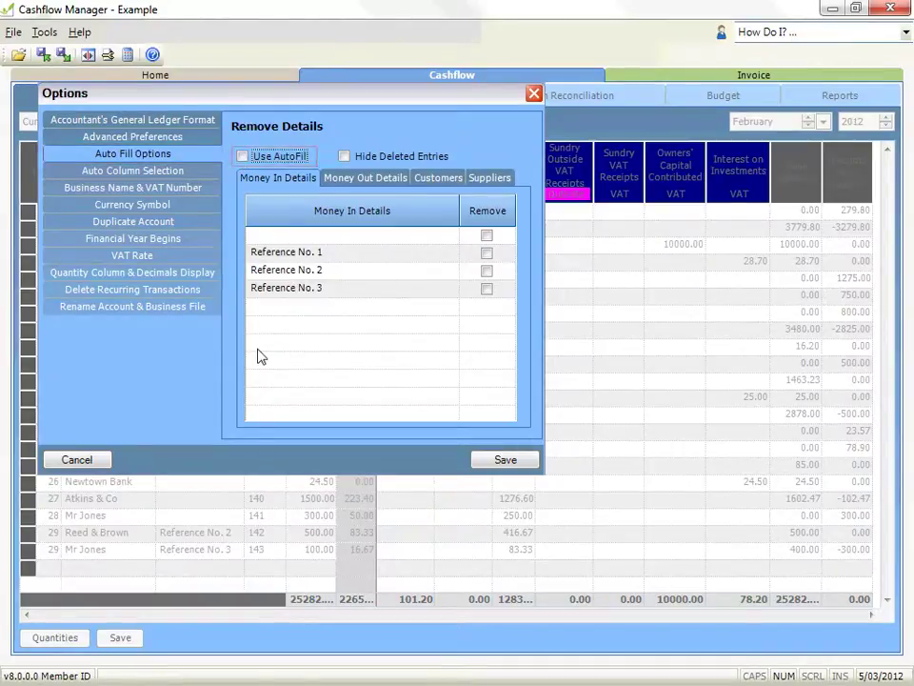
click(243, 156)
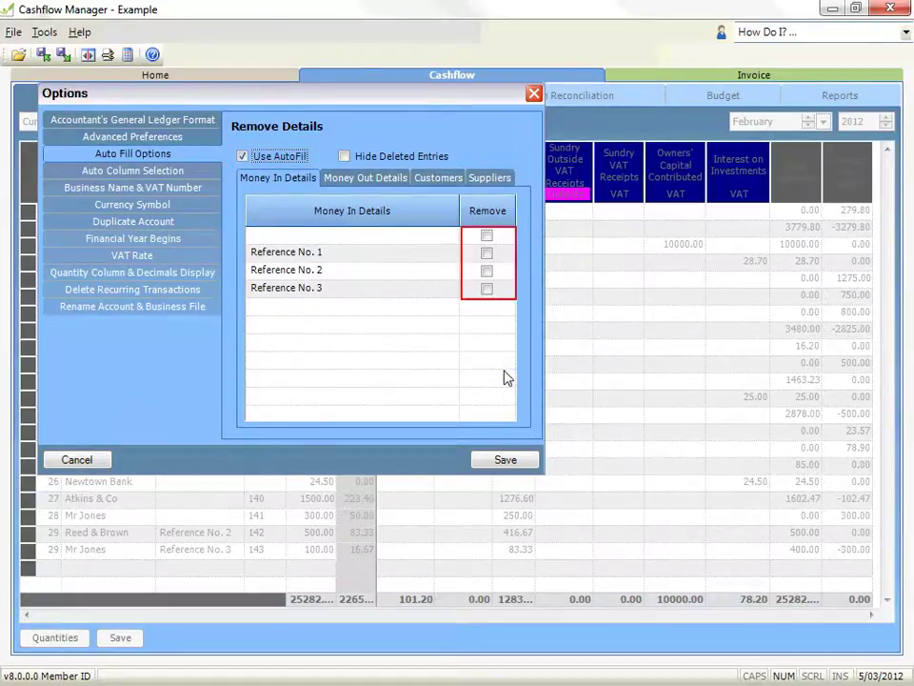
click(487, 253)
click(486, 271)
Step: Review the Money Out Details and Customers auto-fill lists, and save the options
click(395, 177)
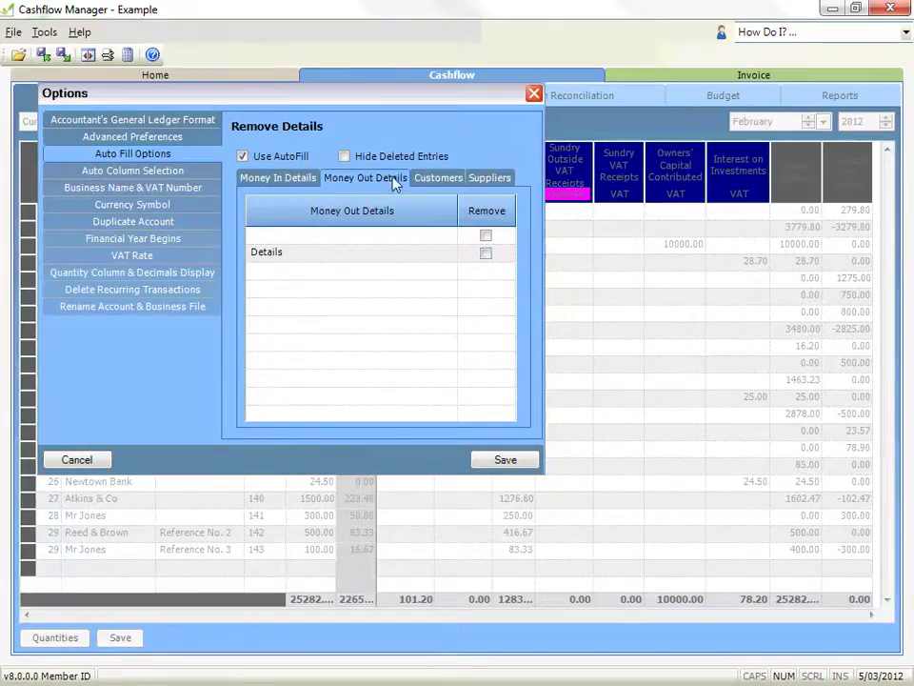
click(442, 179)
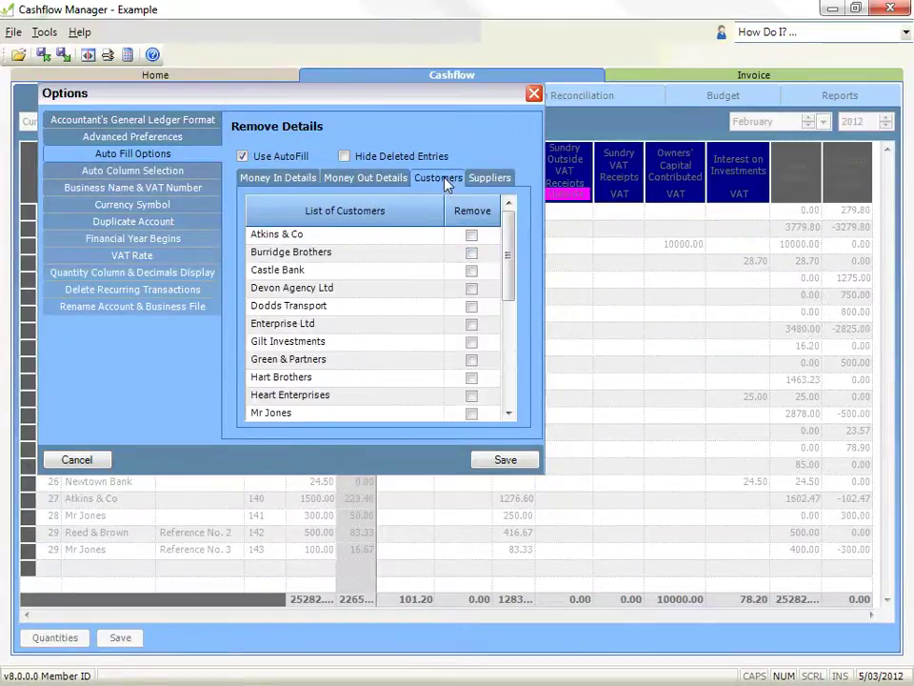
click(504, 460)
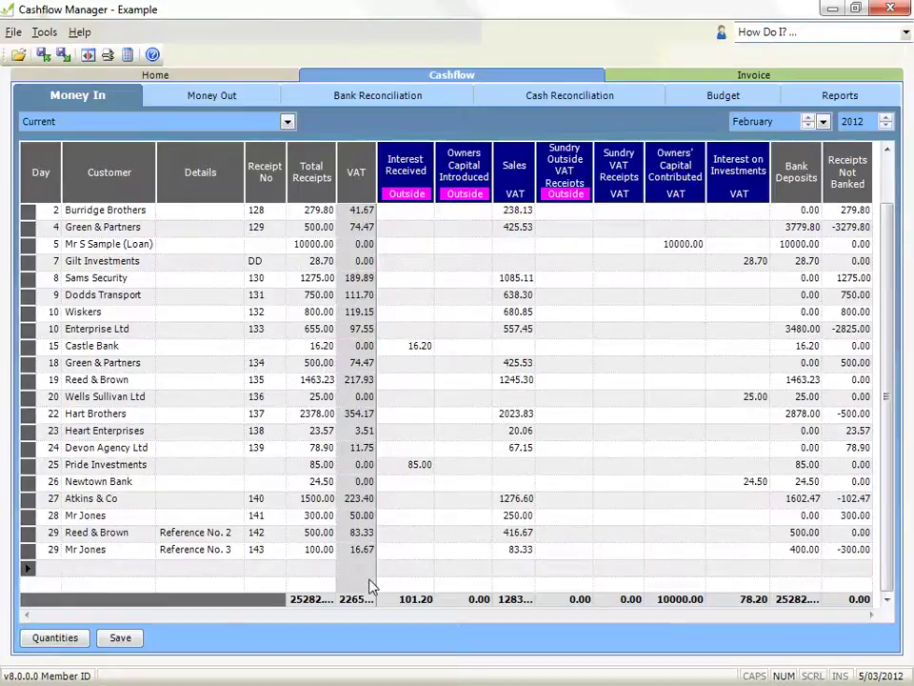
Step: Try setting Sales to 50 on the last day 29 receipt and reallocating the balance to other income columns
click(520, 553)
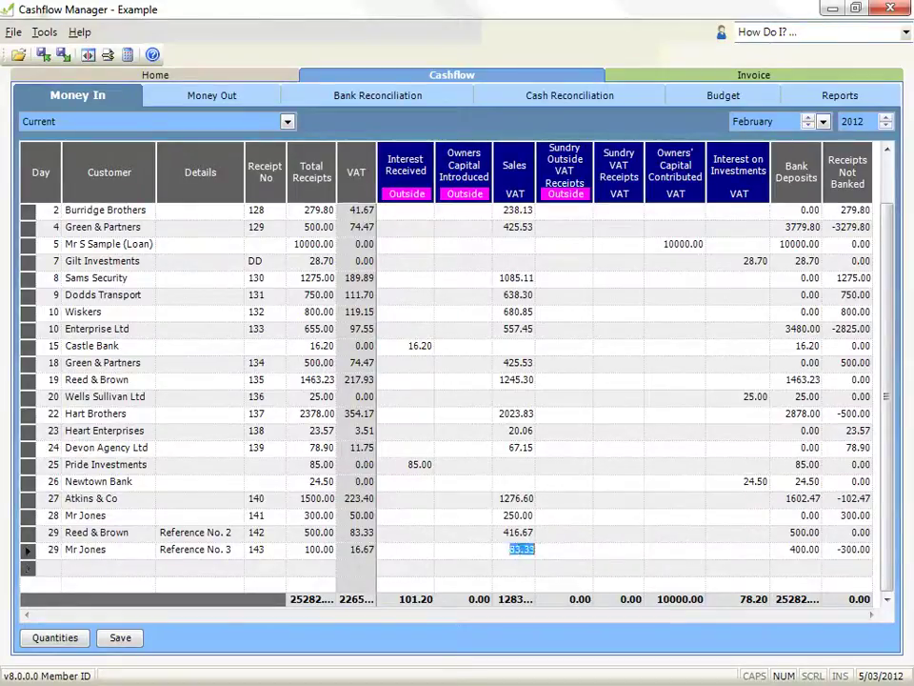
text(50)
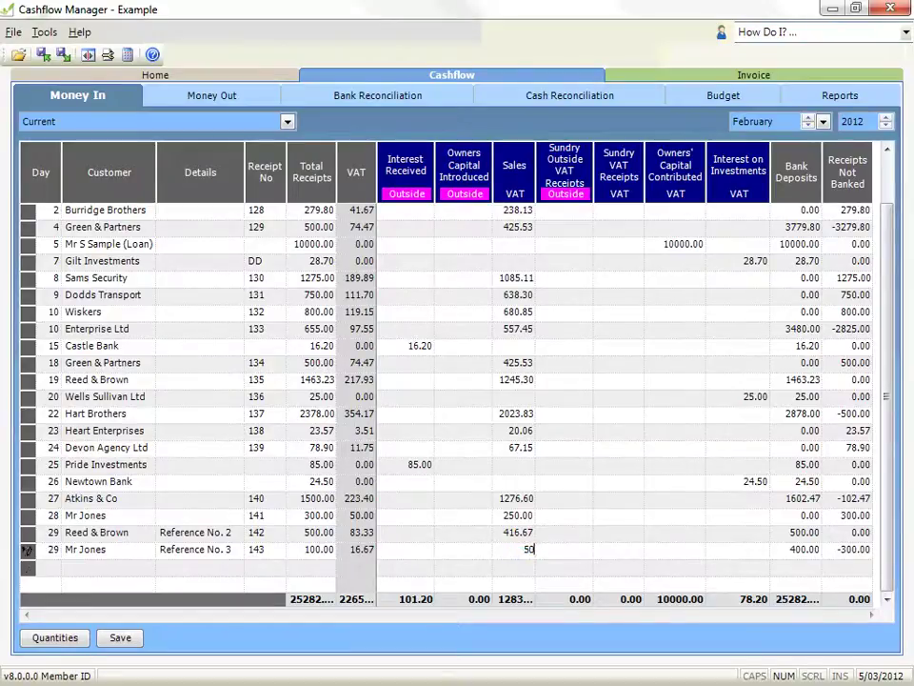
key(Tab)
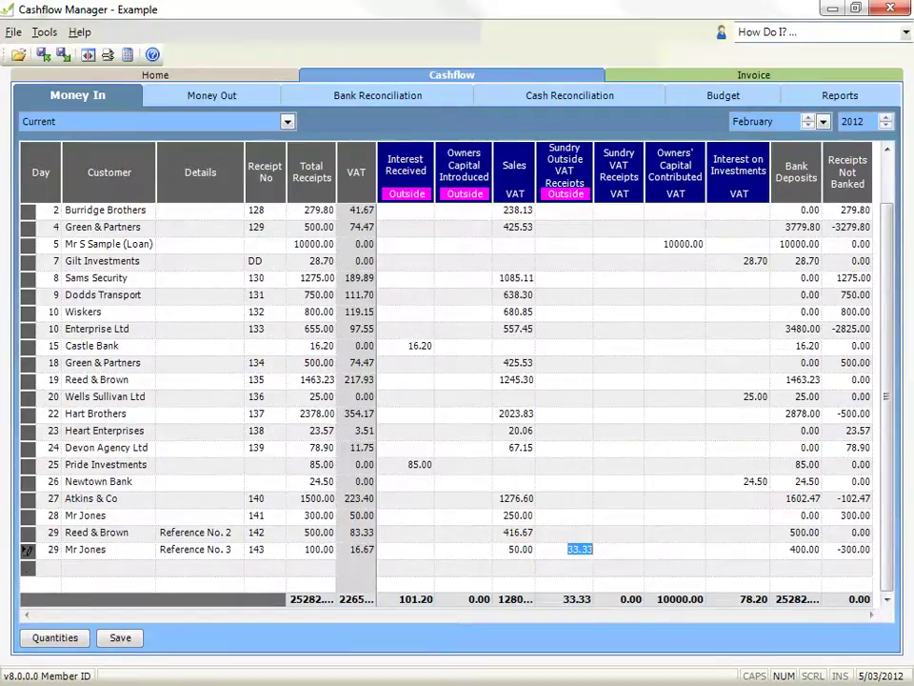
key(shift+Tab)
key(shift+Tab)
key(shift+Tab)
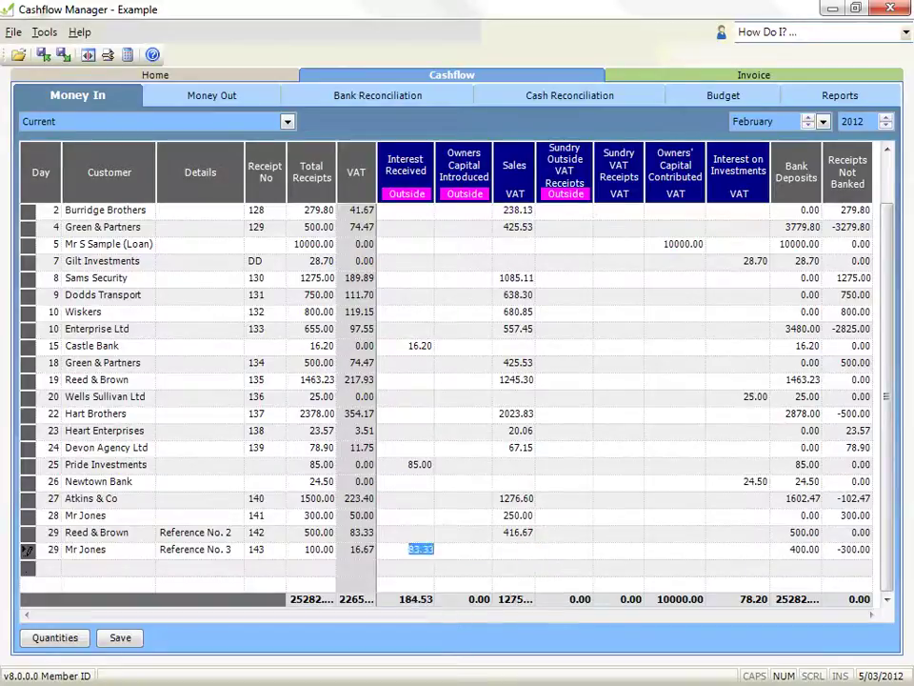
Step: Clear the trial allocation on the last day 29 receipt and put 83.33 back into Sales
key(Tab)
key(Tab)
key(Delete)
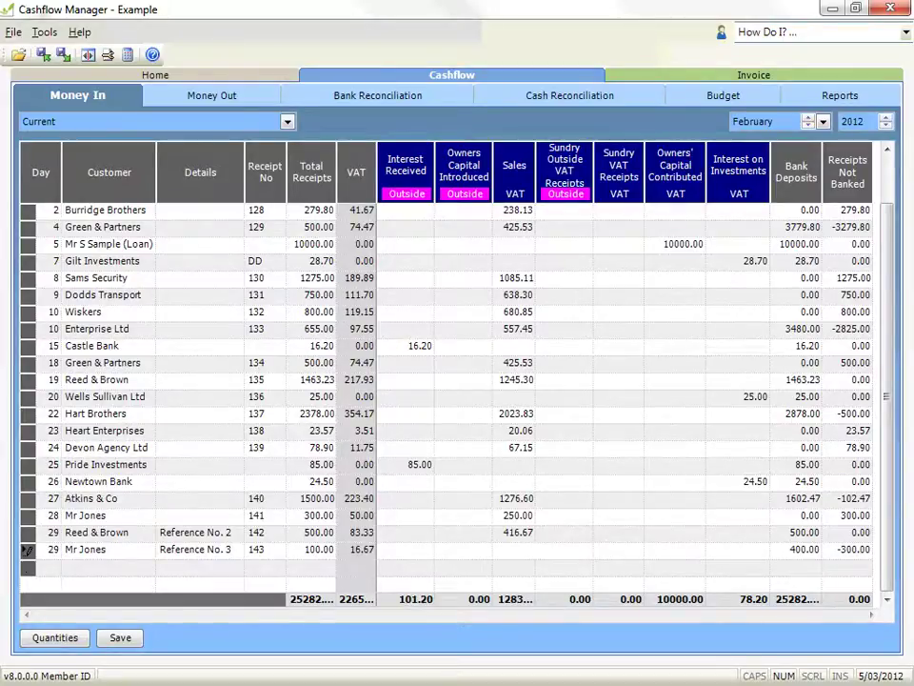
key(Tab)
key(Tab)
key(Tab)
key(Tab)
key(Tab)
key(Tab)
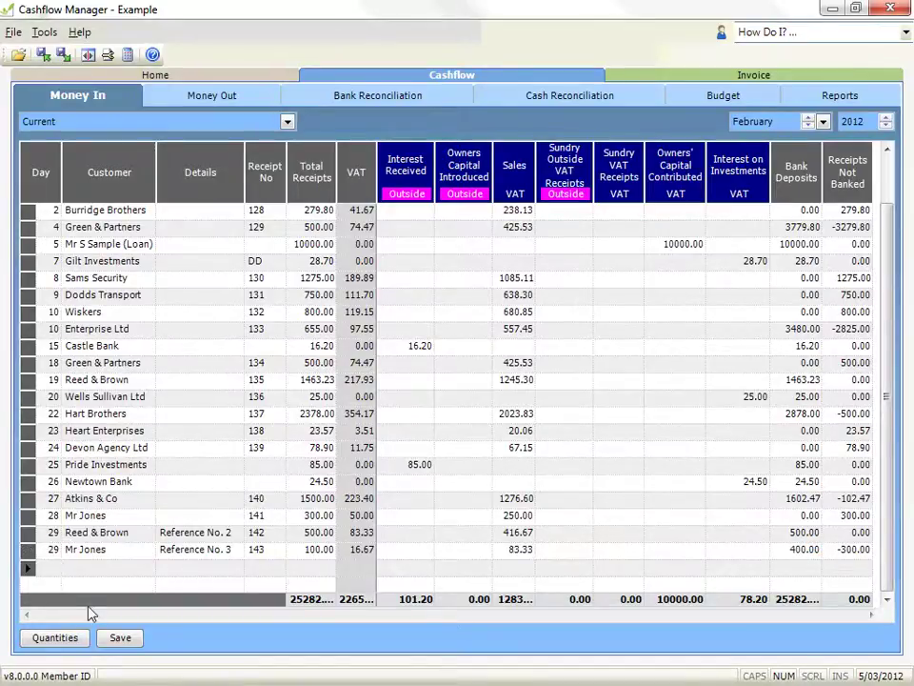
Step: Show the line options for the last receipt, and select it together with the Receipt No 141 and day 26 Newtown Bank lines
click(29, 552)
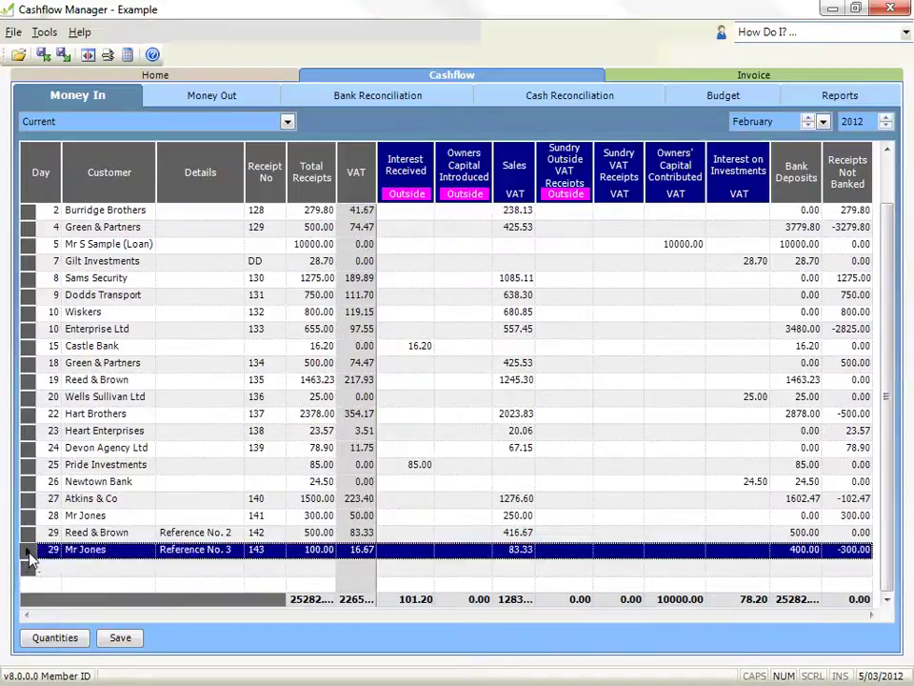
right_click(28, 559)
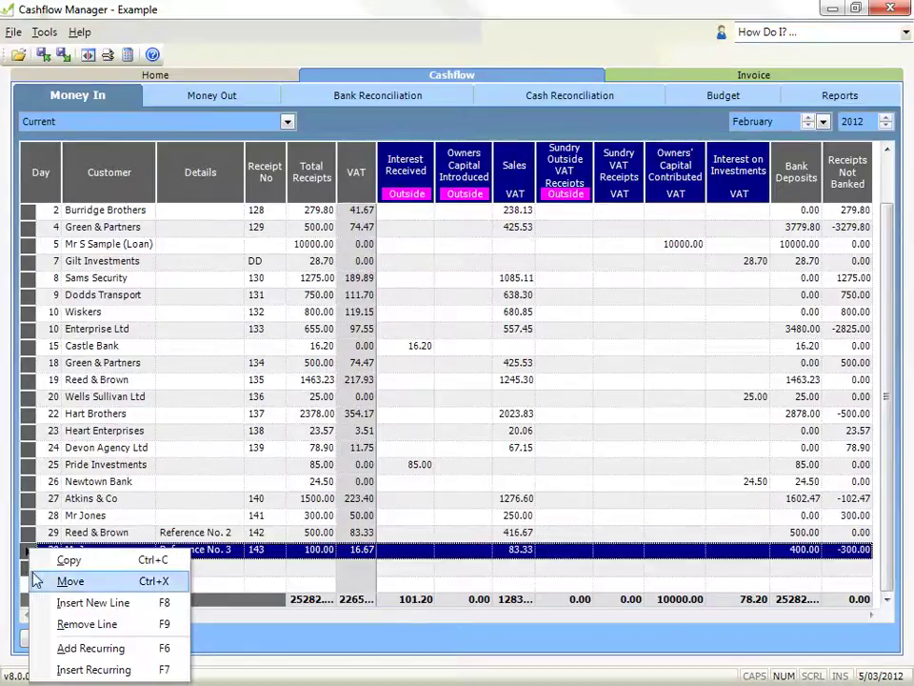
click(23, 557)
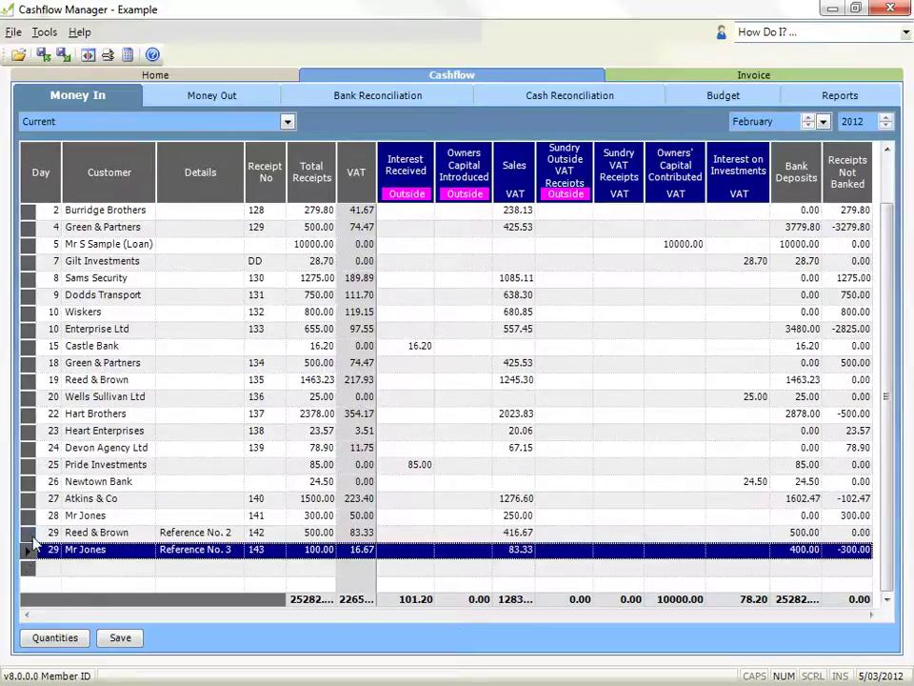
ctrl+click(28, 515)
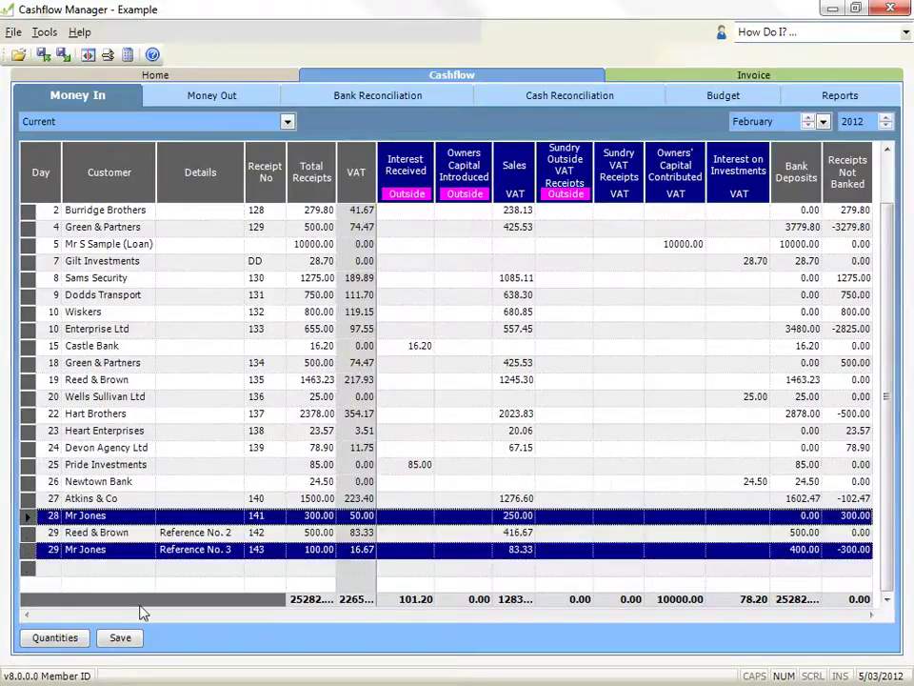
ctrl+click(28, 481)
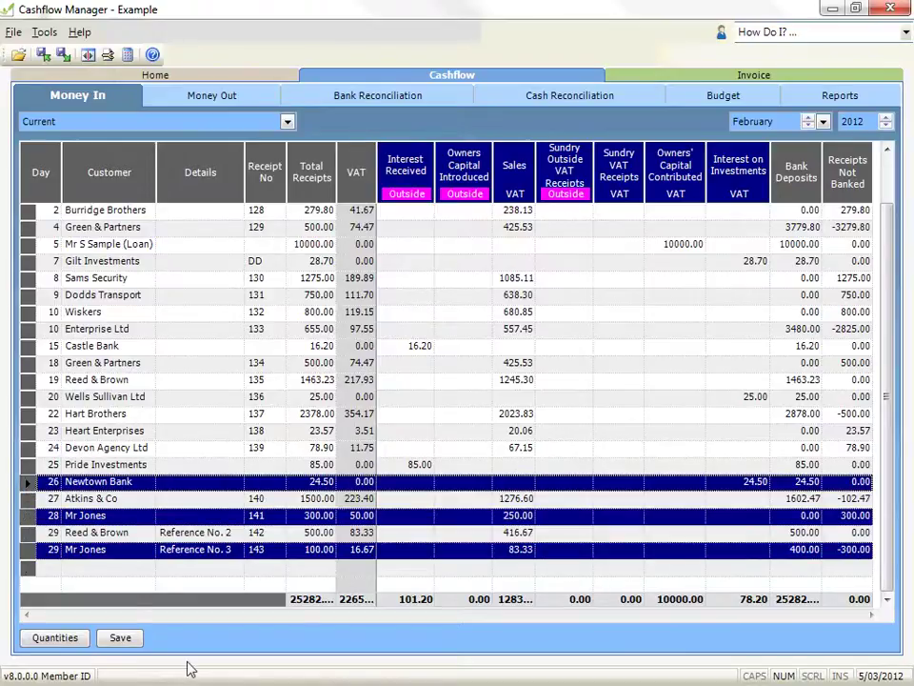
Step: Copy the last three receipts, days 28 to 29, to the Current account for January 2012 and check January before returning to February
click(28, 551)
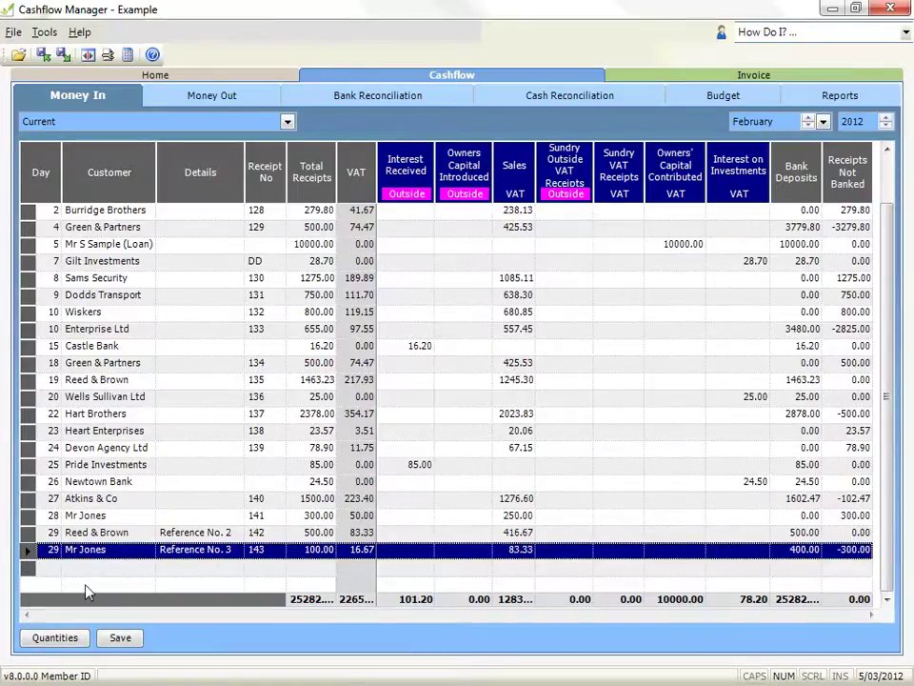
shift+click(29, 515)
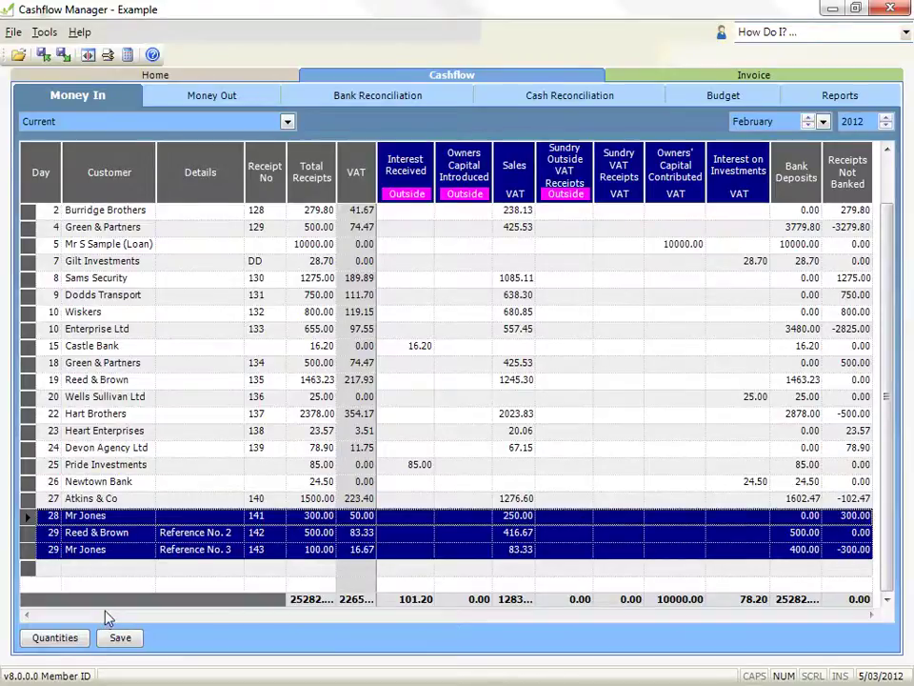
key(ctrl+c)
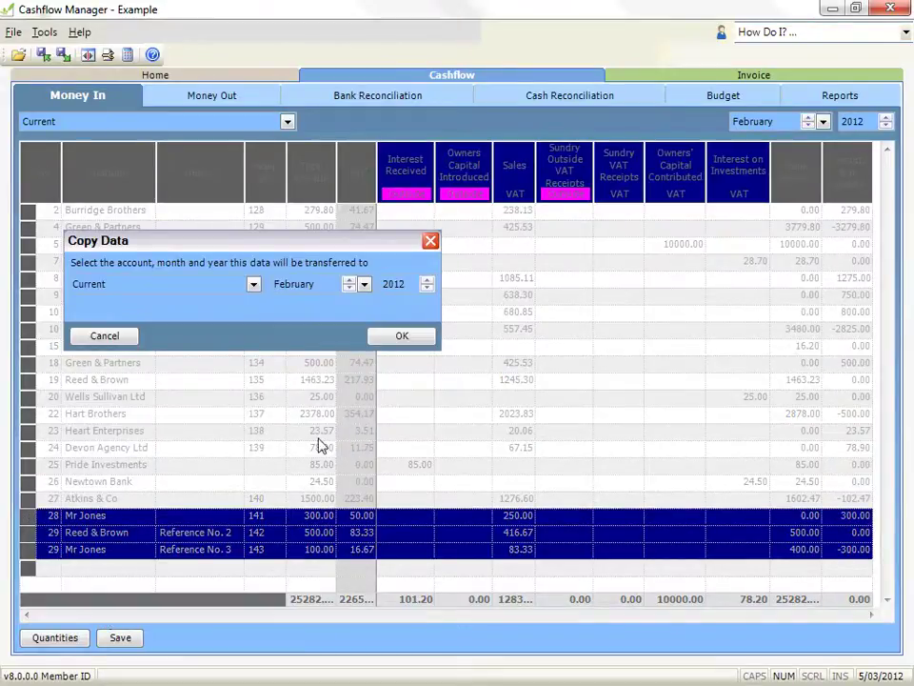
click(109, 337)
right_click(27, 519)
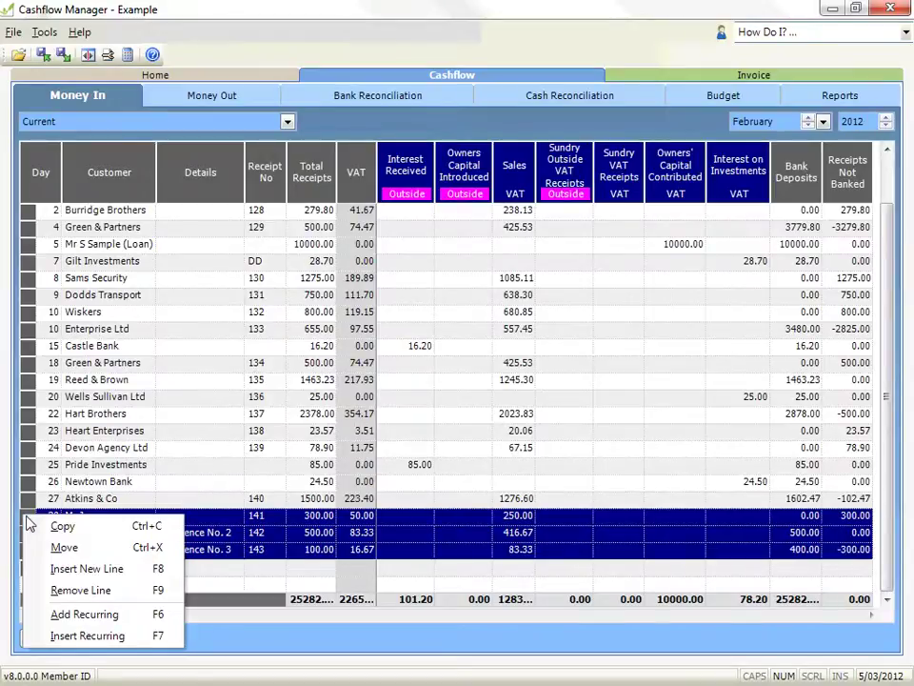
click(33, 525)
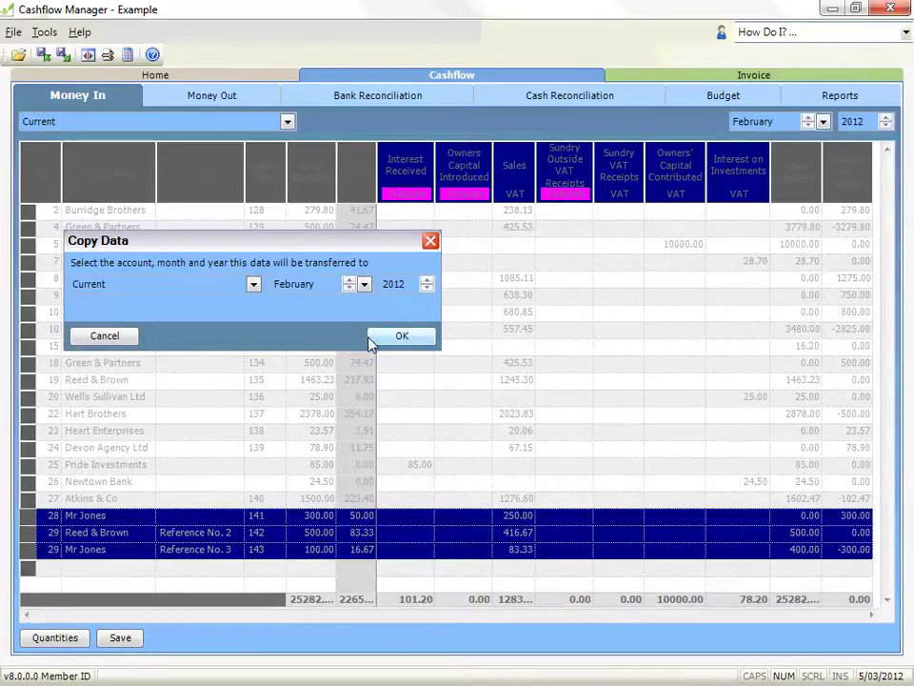
click(350, 281)
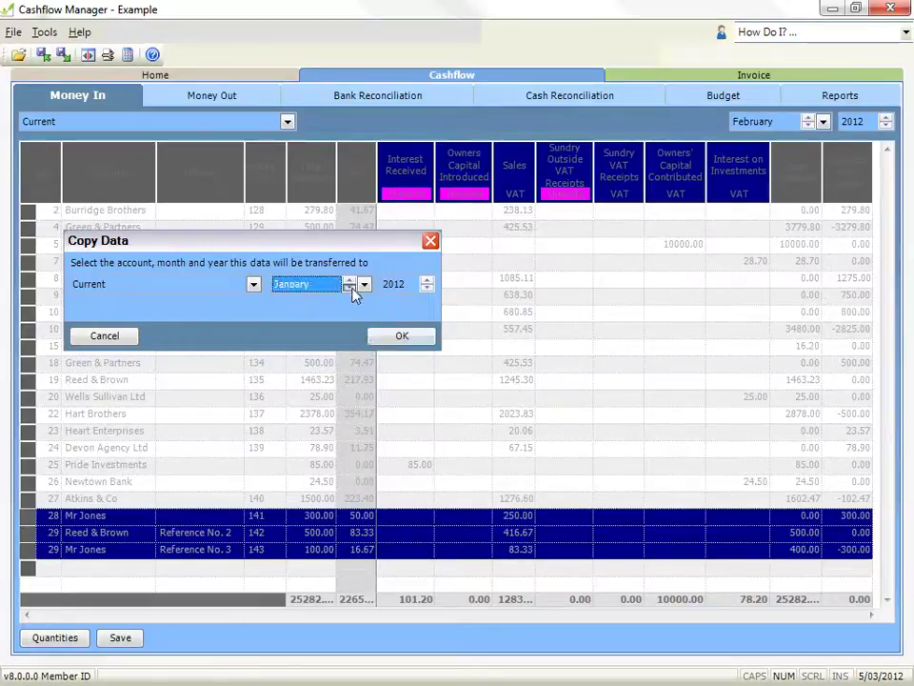
click(383, 340)
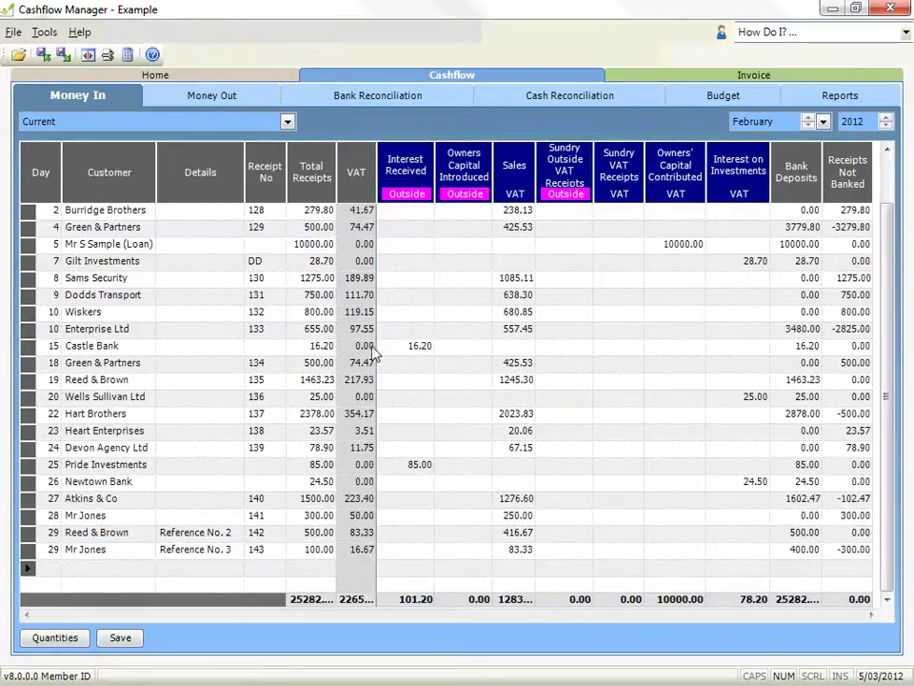
click(809, 123)
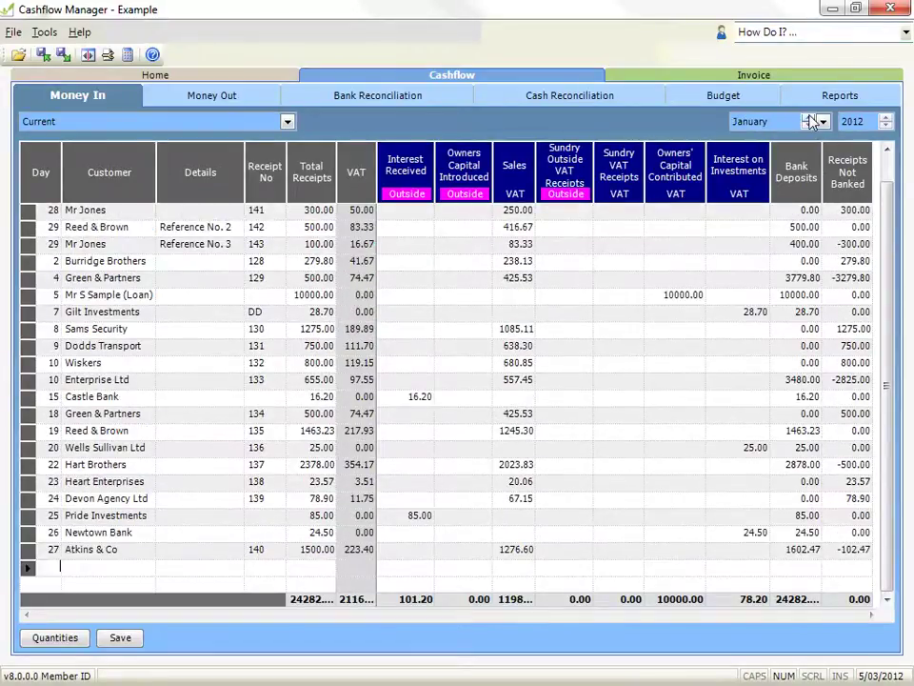
click(809, 118)
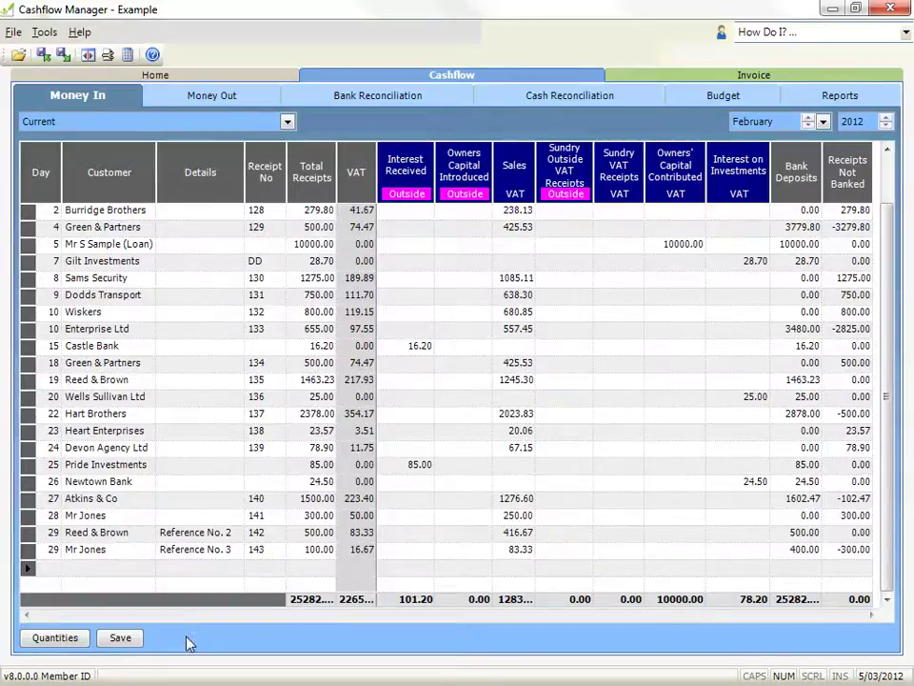
Step: Sort the February receipts by day, first descending and then ascending
click(36, 191)
click(36, 189)
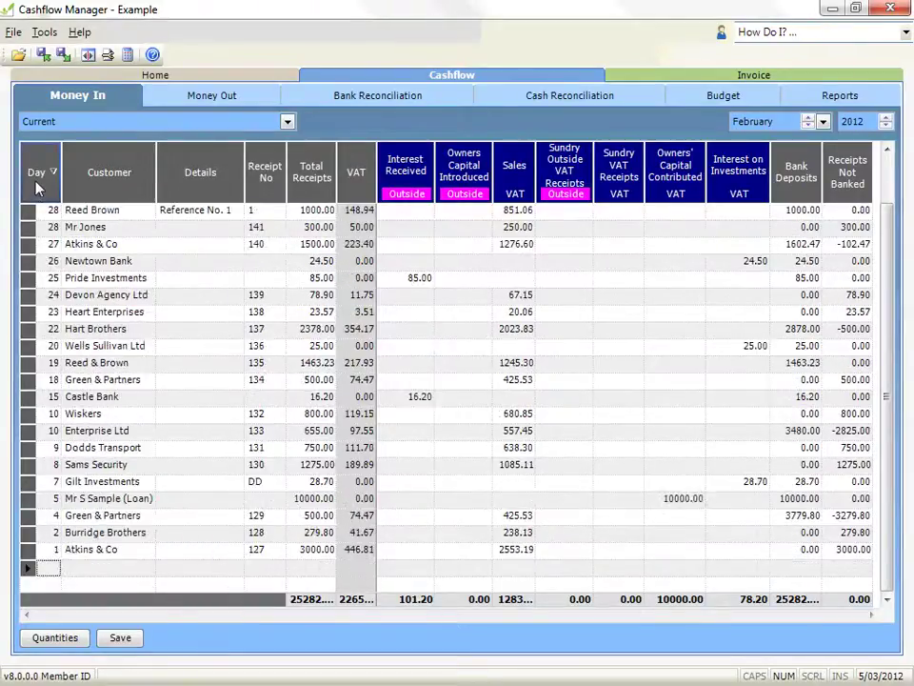
click(36, 188)
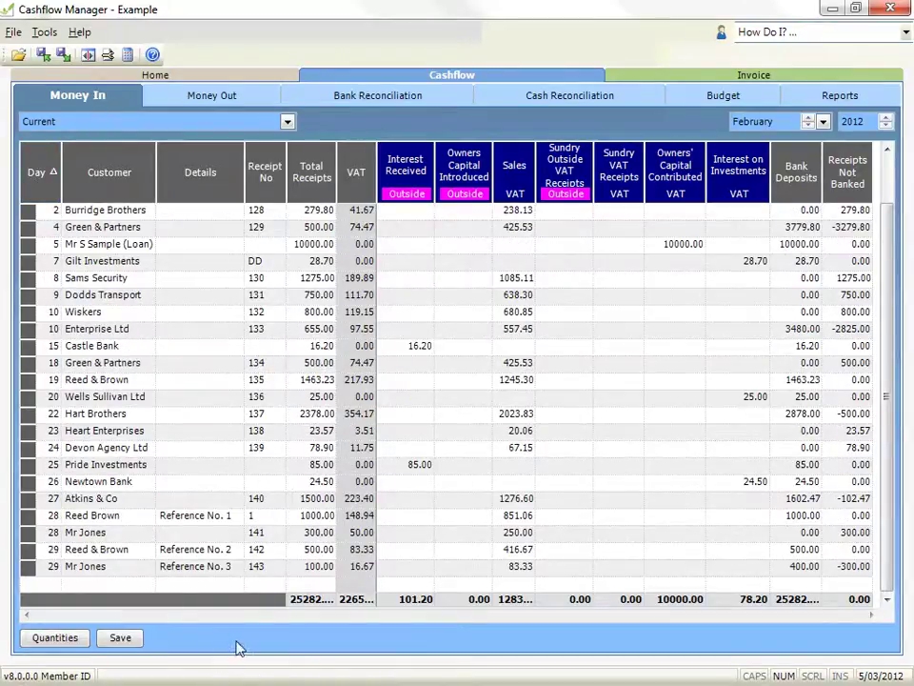
Step: Insert new lines at the second day 28 receipt and above the day 10 Enterprise Ltd receipt
right_click(25, 538)
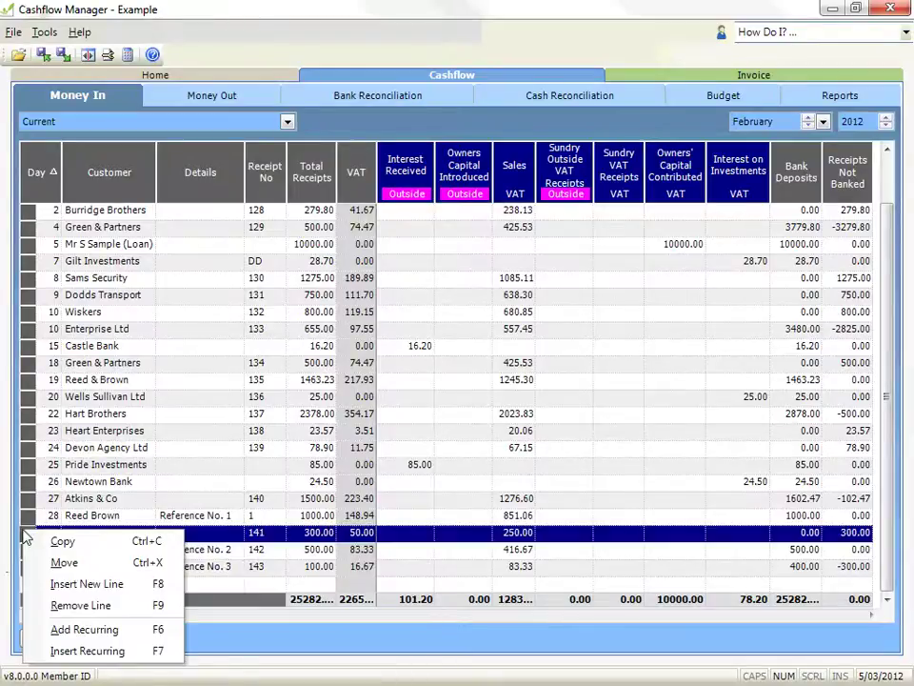
click(57, 583)
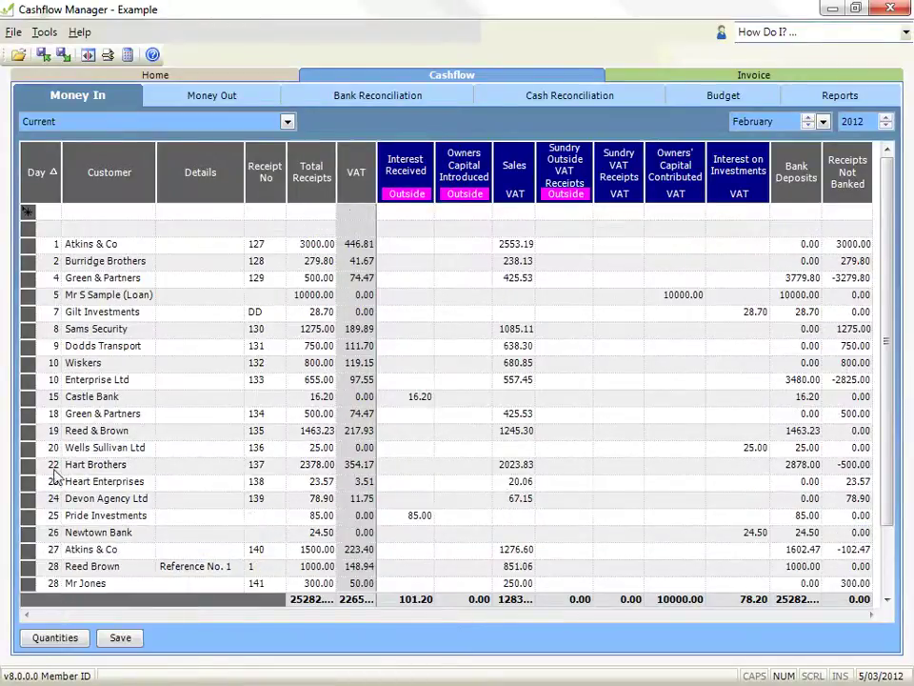
right_click(27, 380)
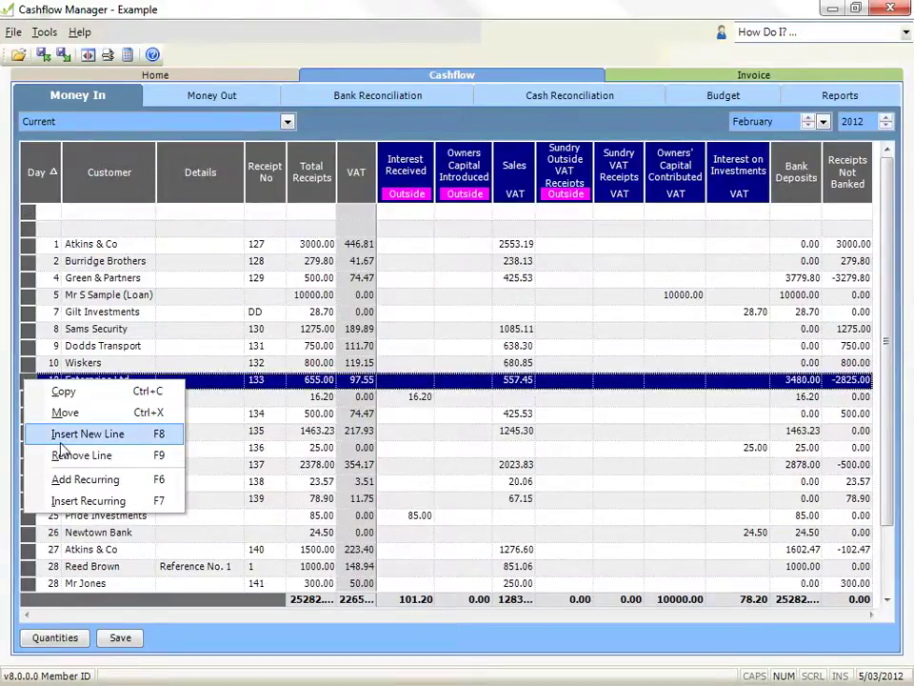
click(66, 434)
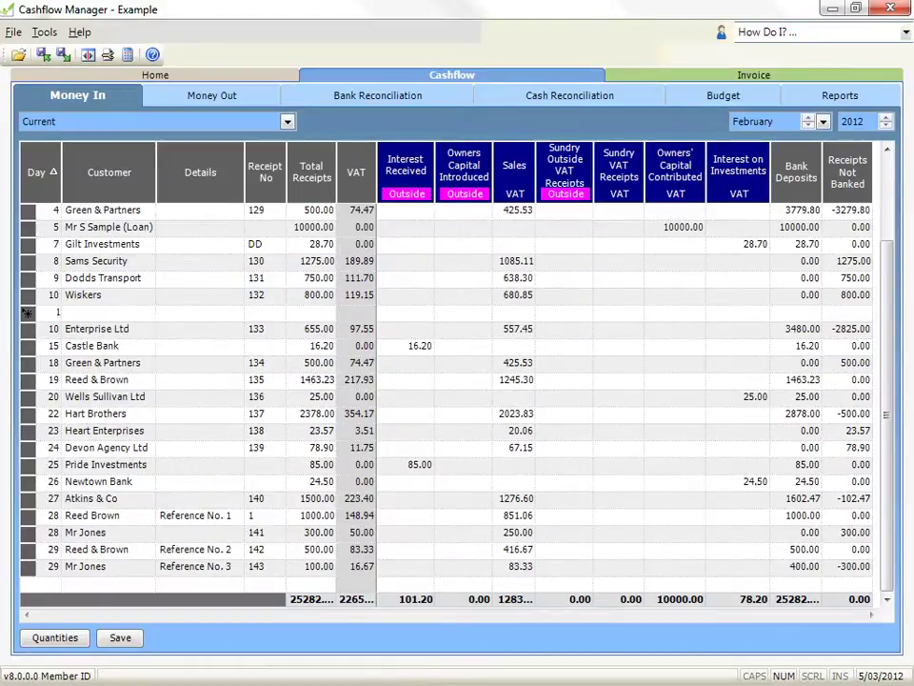
Step: Fill in the inserted line as a day 11 customer receipt of 500, allocated to Interest Received with a bank deposit of 500
click(105, 312)
text(Mr Jones)
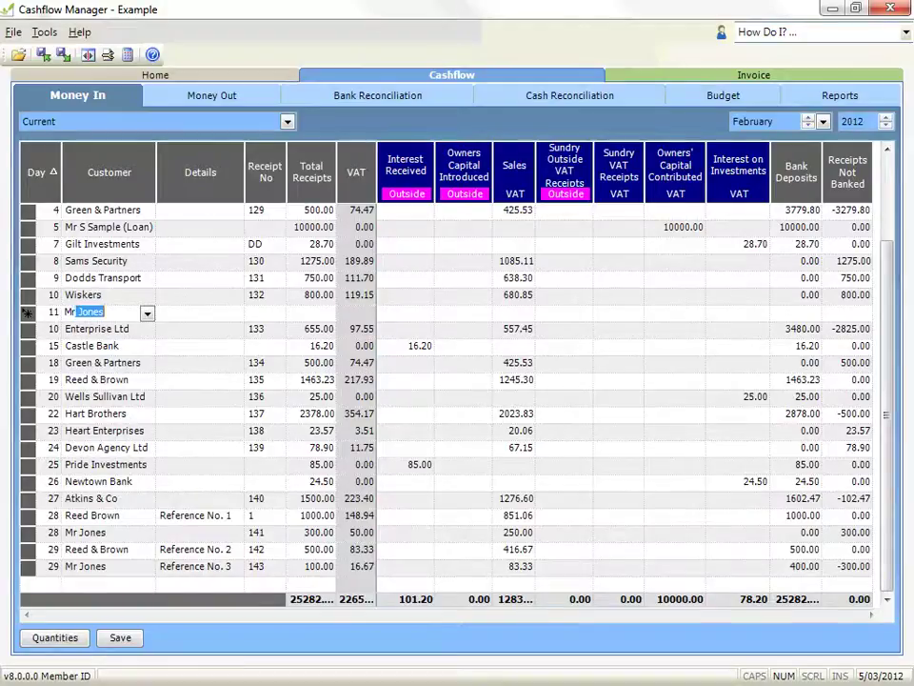
key(Tab)
key(Tab)
key(Tab)
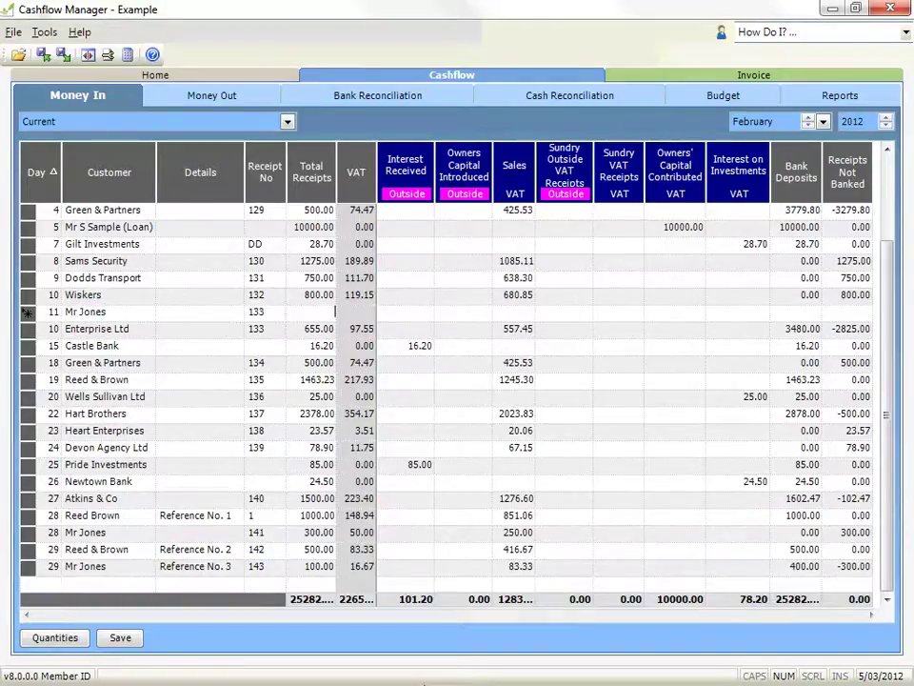
text(500)
key(Tab)
key(Tab)
key(Tab)
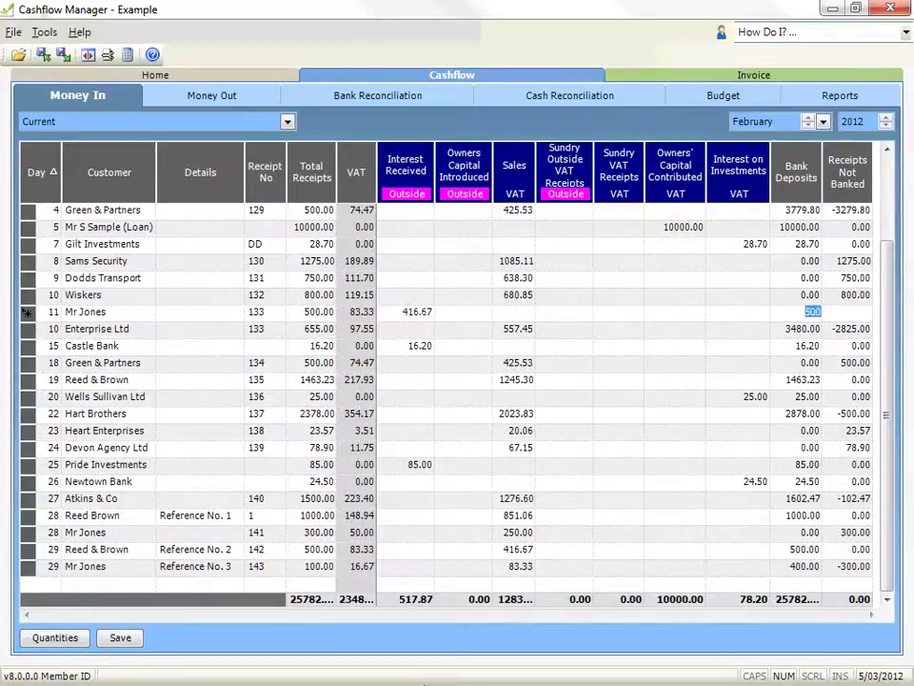
key(Tab)
click(27, 348)
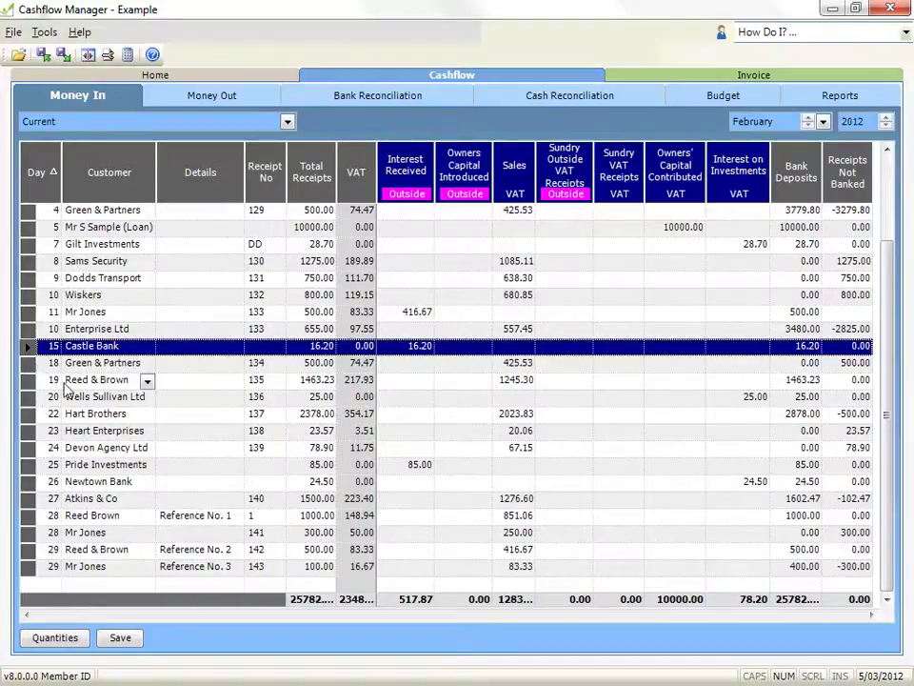
right_click(29, 313)
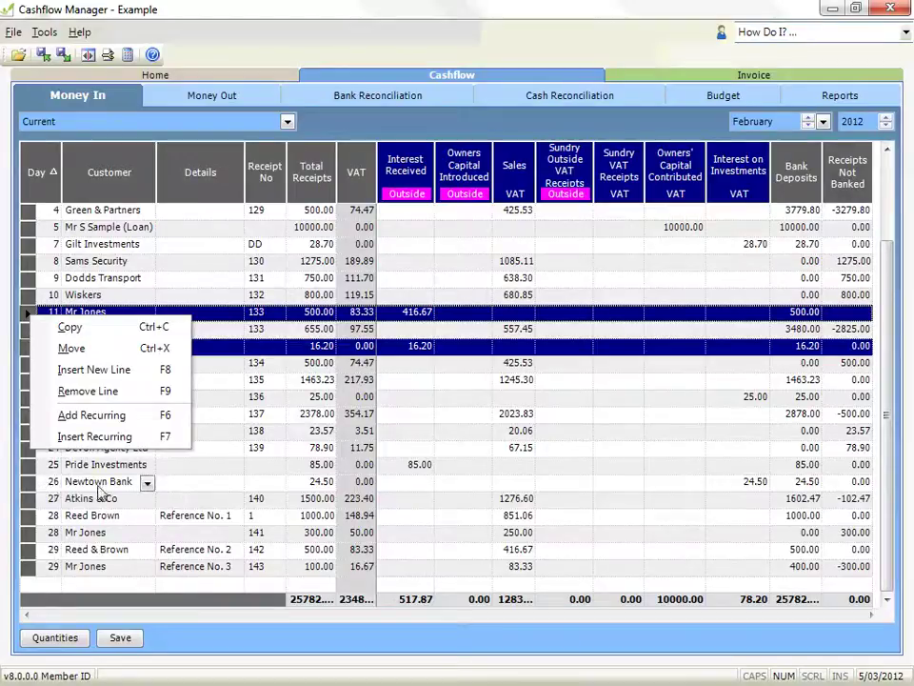
click(27, 294)
click(28, 313)
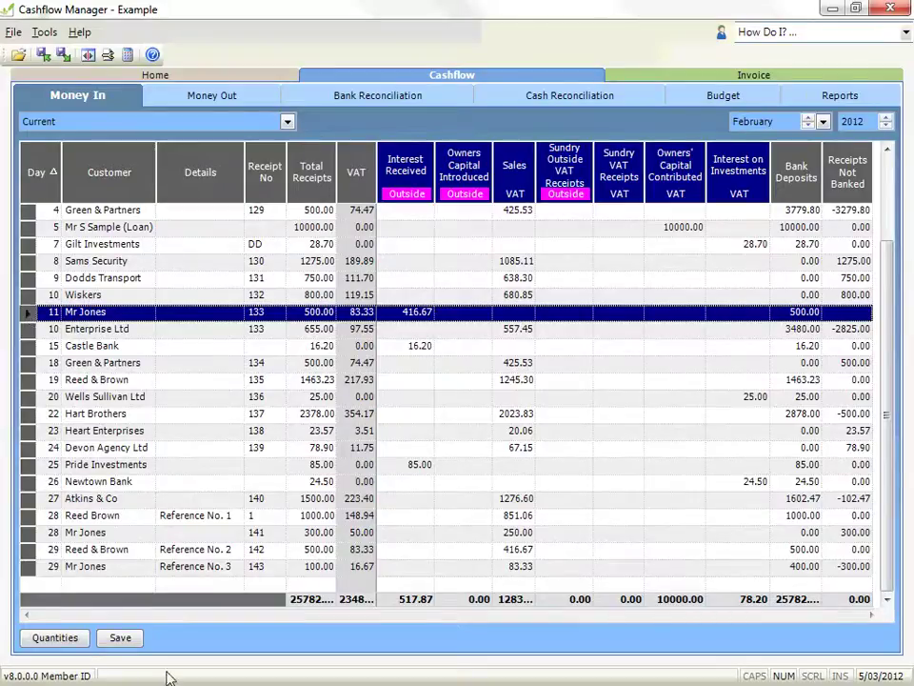
ctrl+click(28, 569)
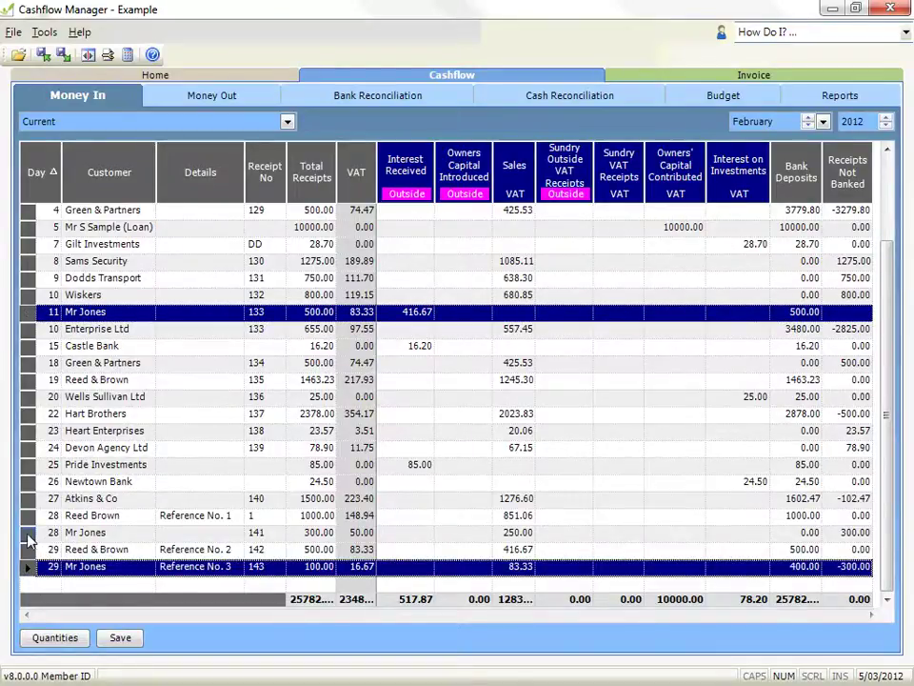
ctrl+click(29, 533)
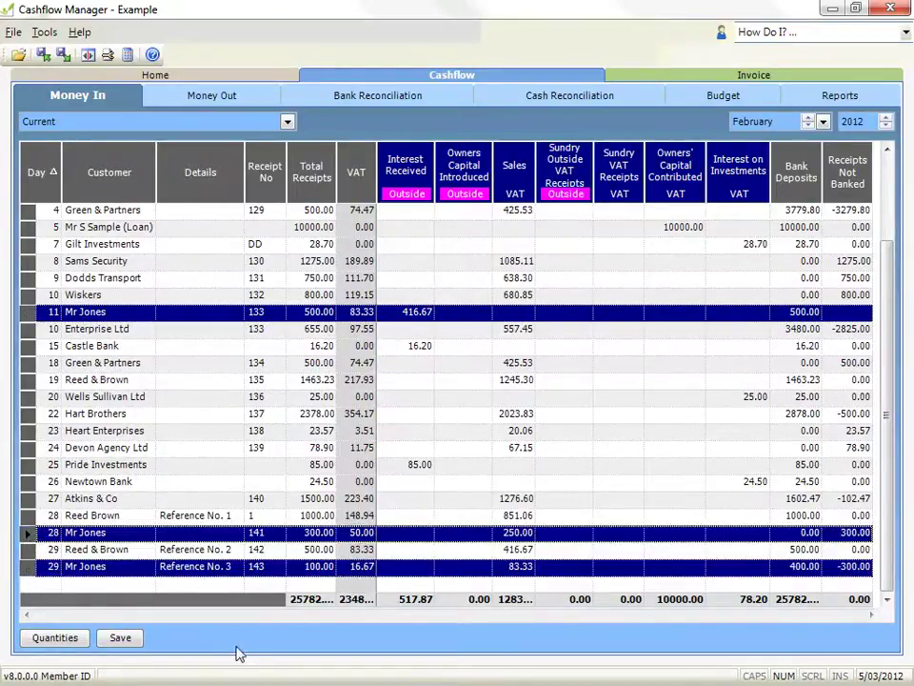
click(28, 313)
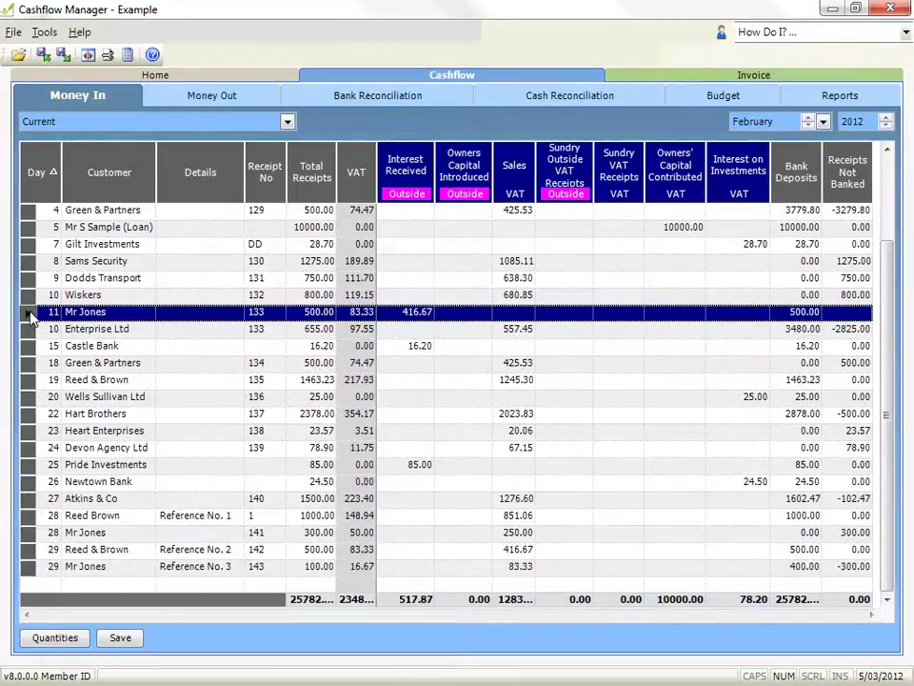
shift+click(28, 363)
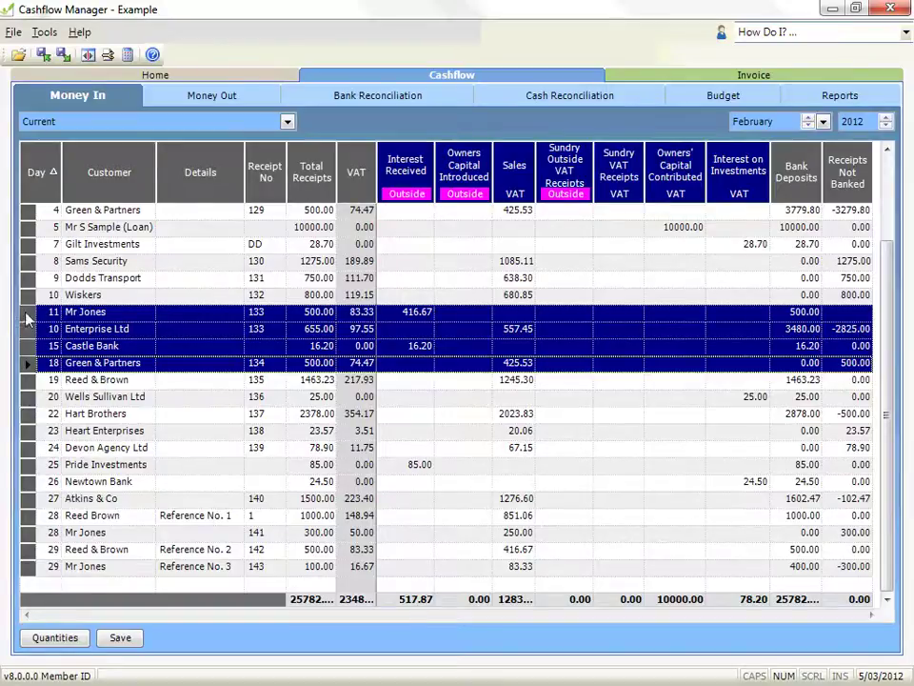
right_click(26, 319)
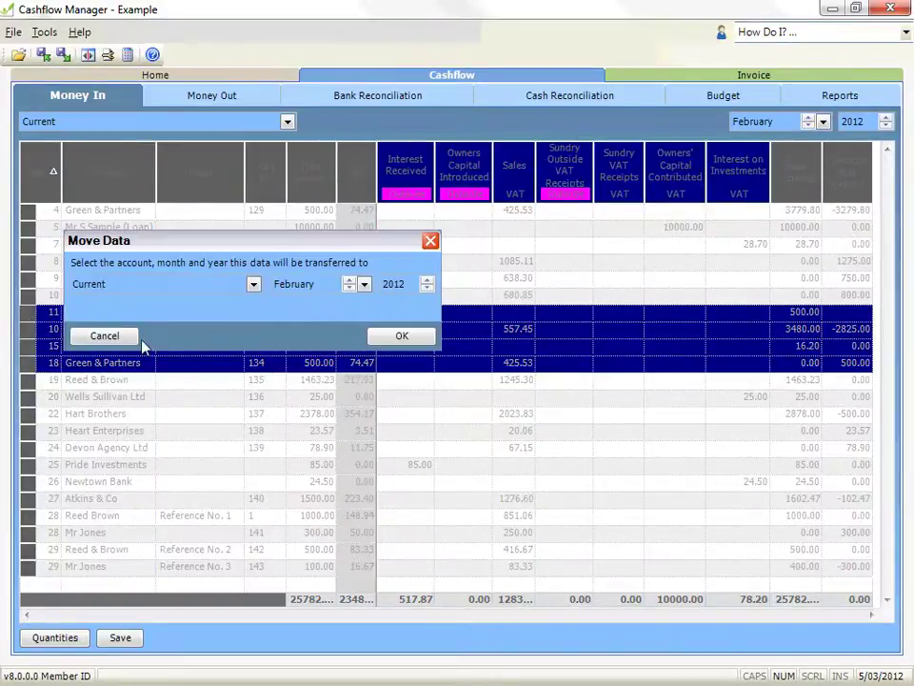
click(126, 338)
Step: Try to move the day 11 receipt to the Current account for January 2012
click(27, 311)
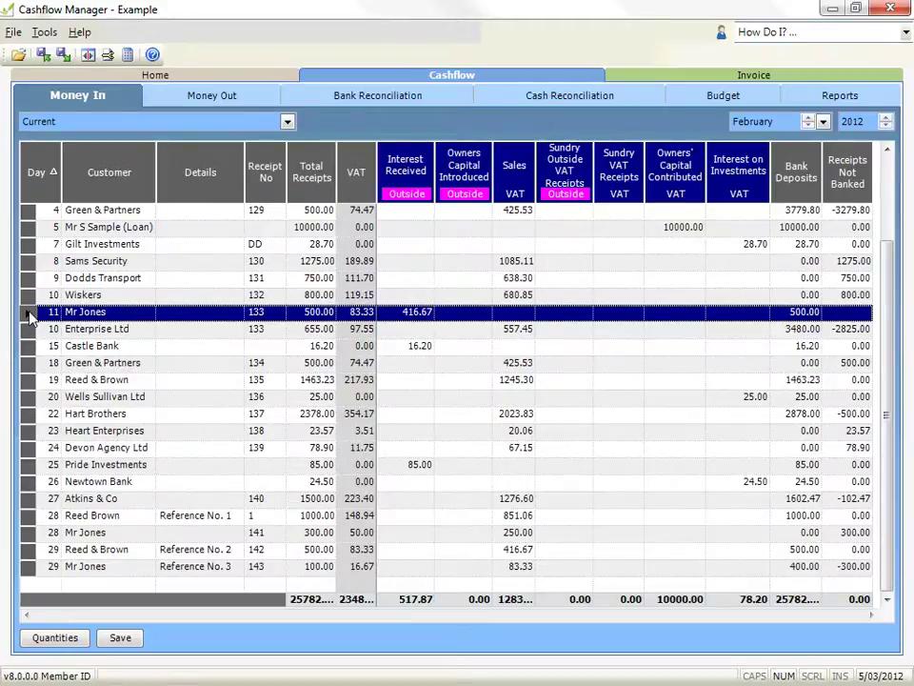
right_click(30, 314)
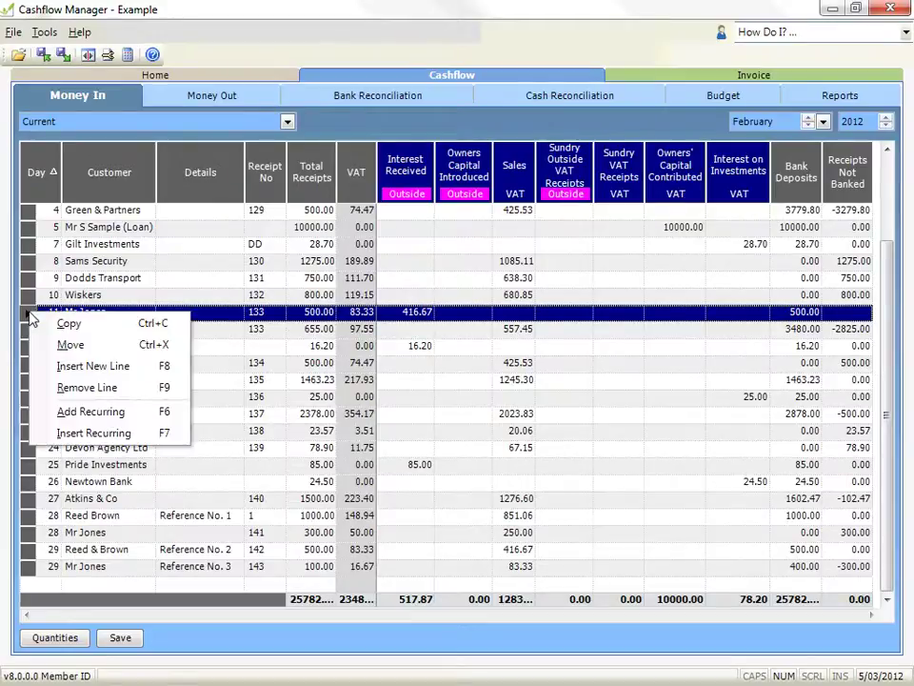
click(70, 344)
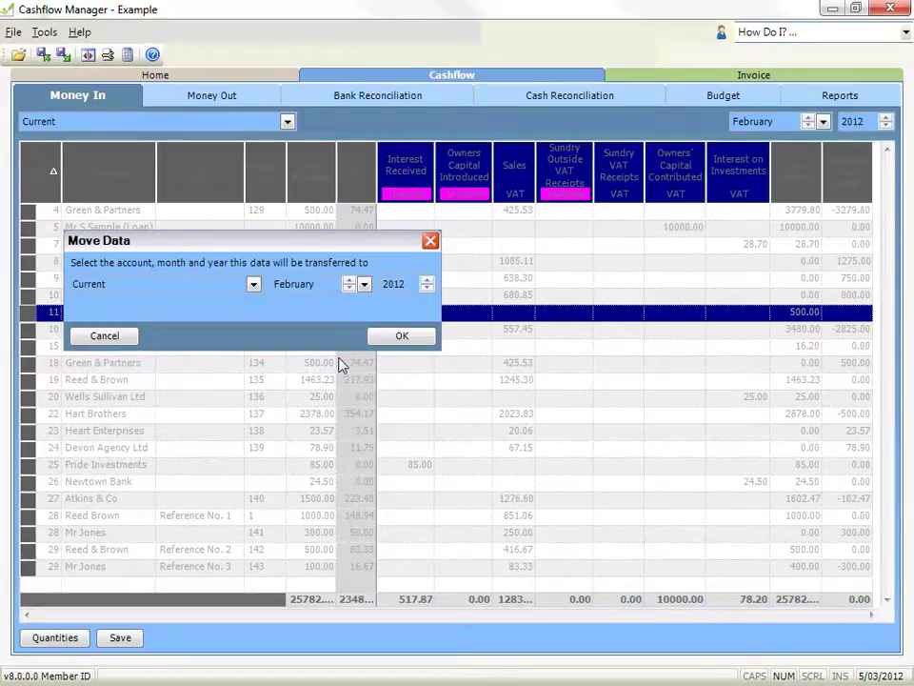
click(253, 284)
click(351, 287)
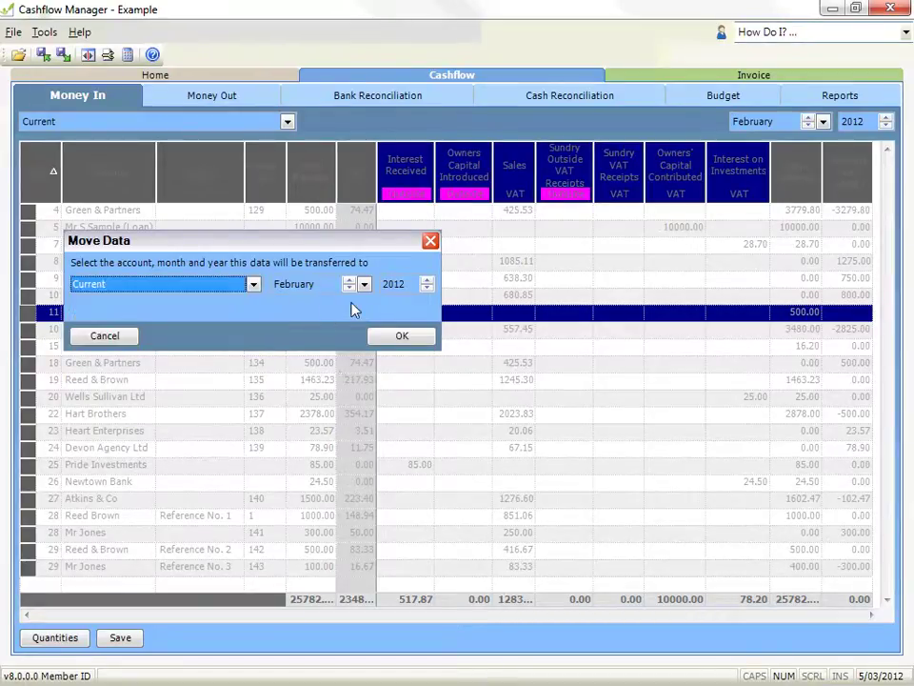
click(351, 287)
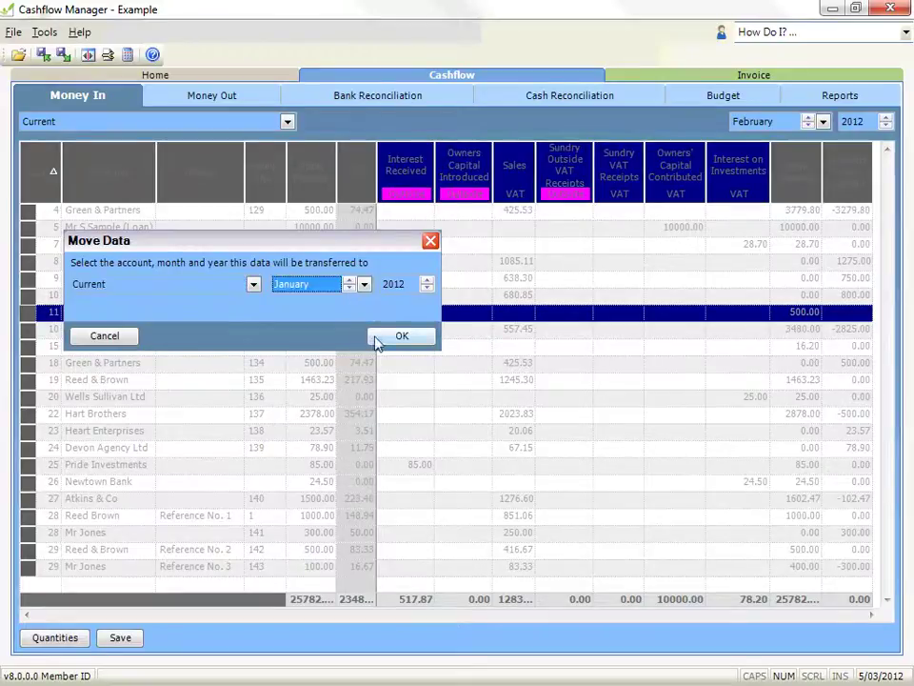
click(351, 282)
click(351, 290)
click(380, 339)
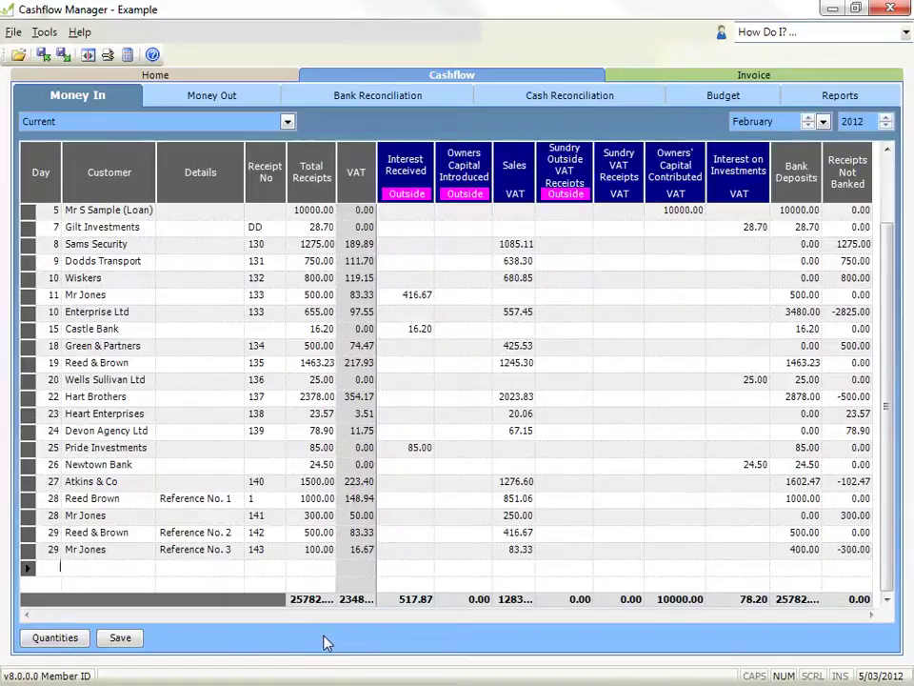
Step: Remove the two day 29 receipts, Reference No. 3 and Reference No. 2, from the February receipts
click(211, 567)
scroll(95, 486, up, 1)
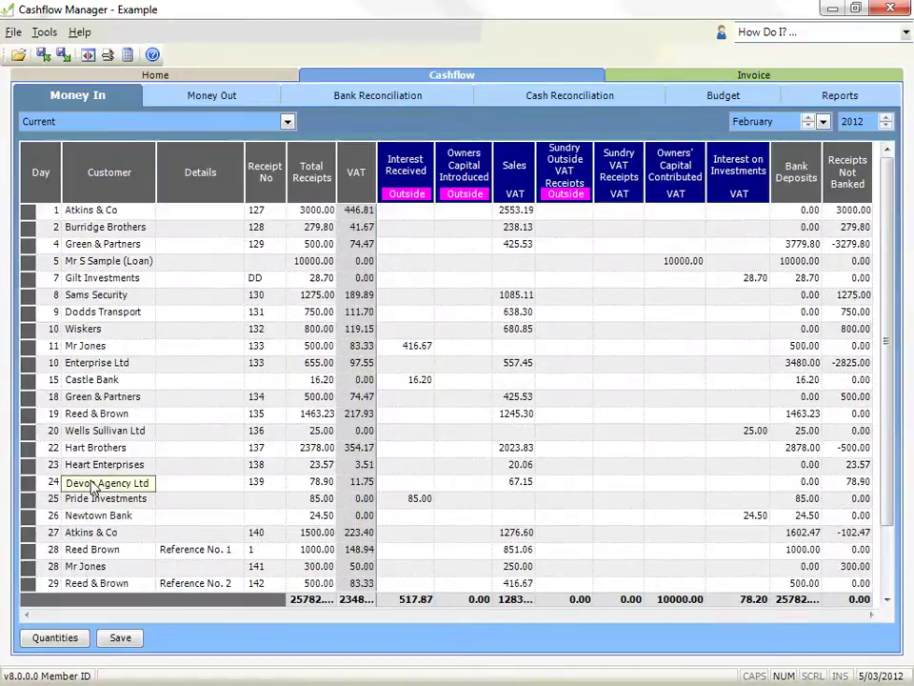
scroll(96, 486, down, 1)
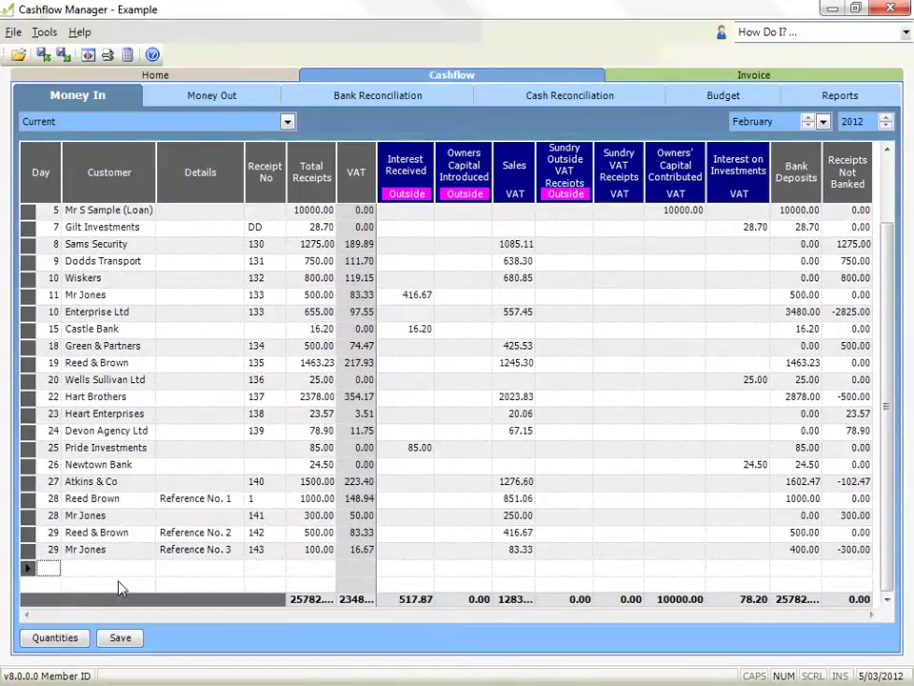
right_click(28, 550)
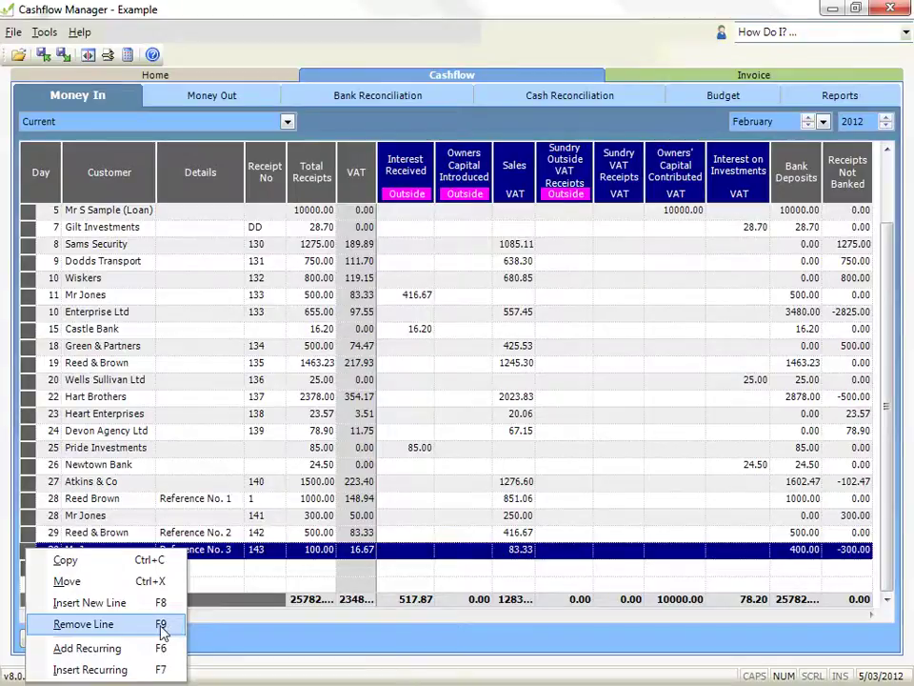
click(86, 624)
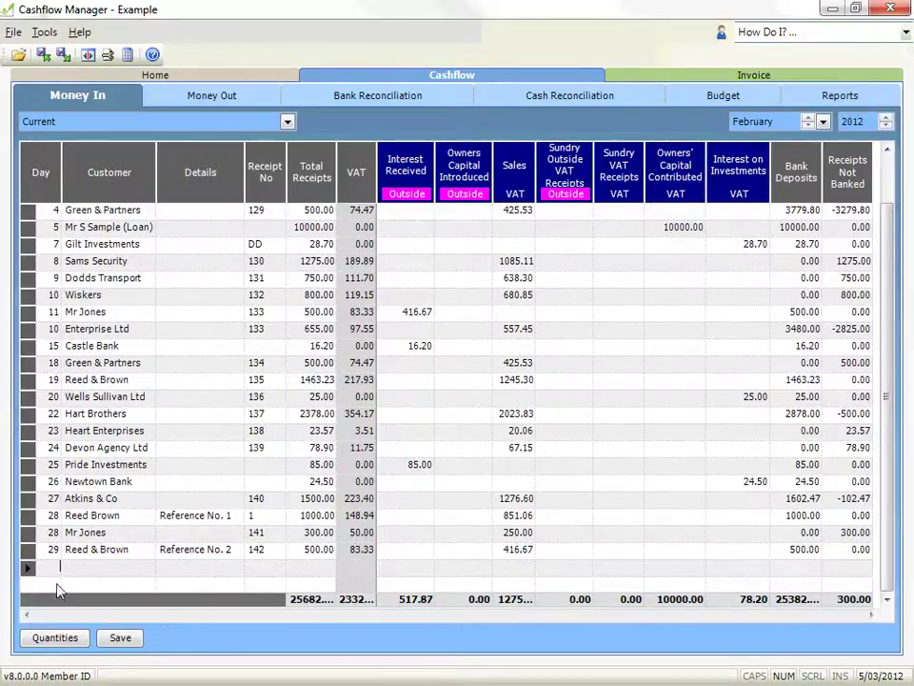
click(29, 551)
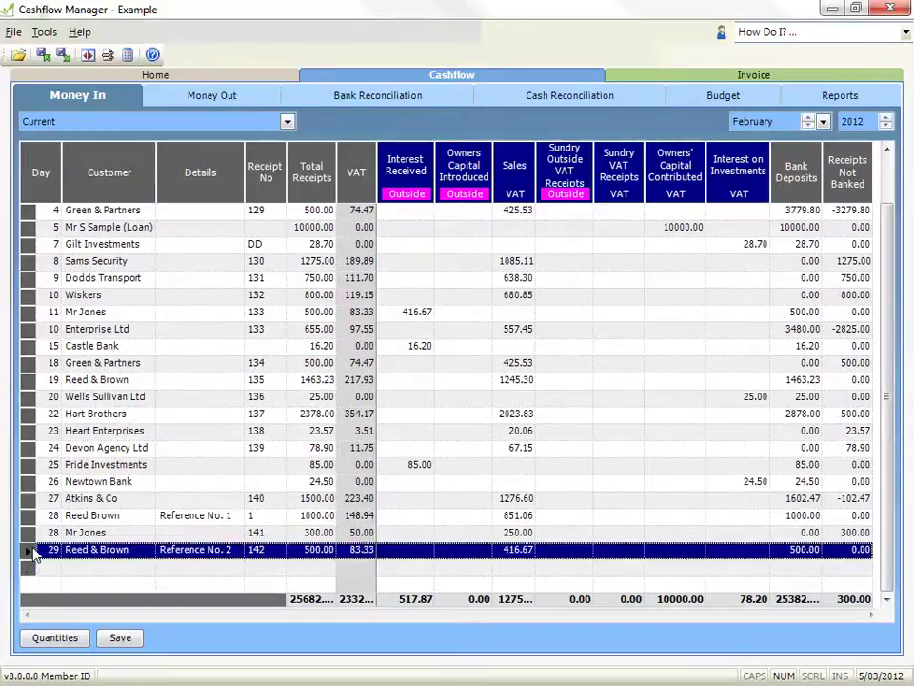
key(Delete)
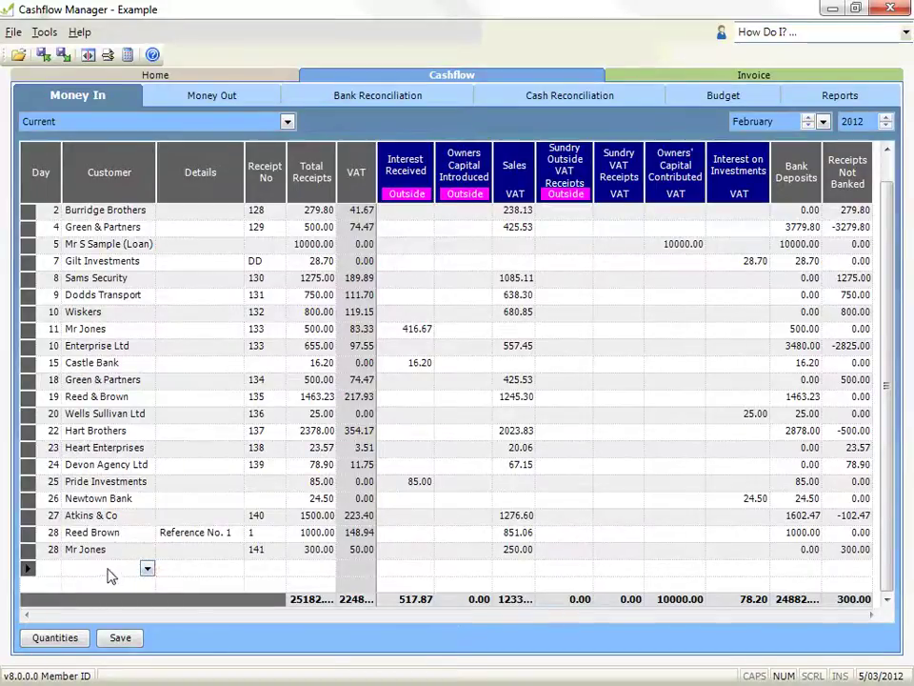
right_click(31, 539)
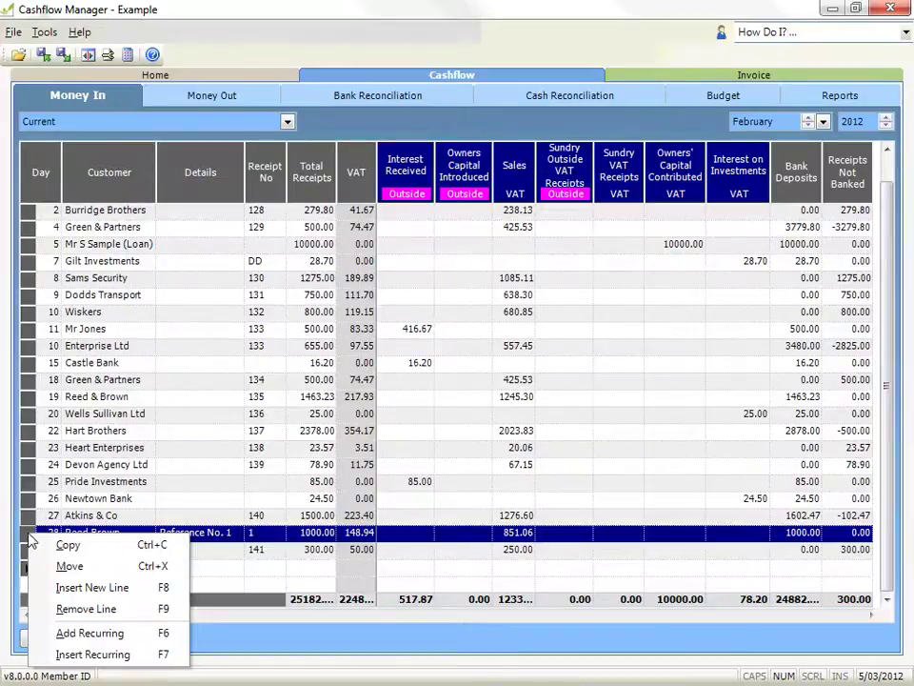
click(40, 634)
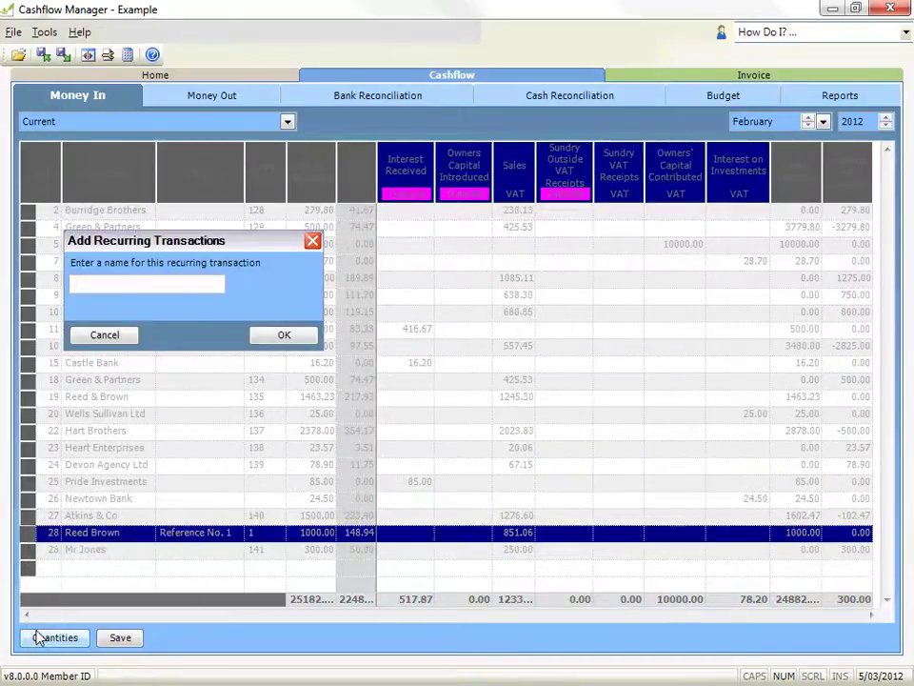
click(112, 335)
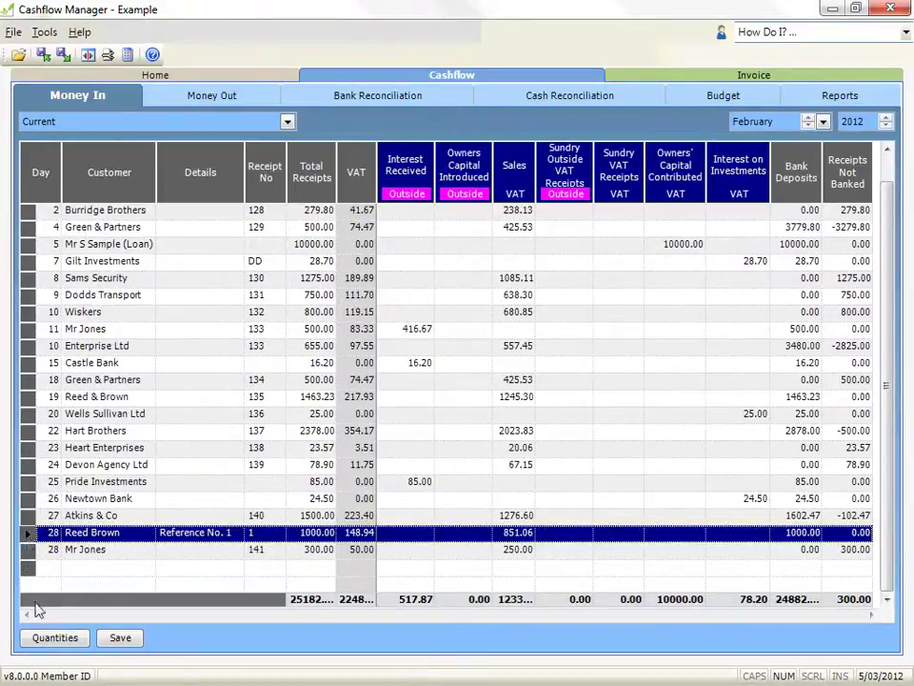
key(ctrl+r)
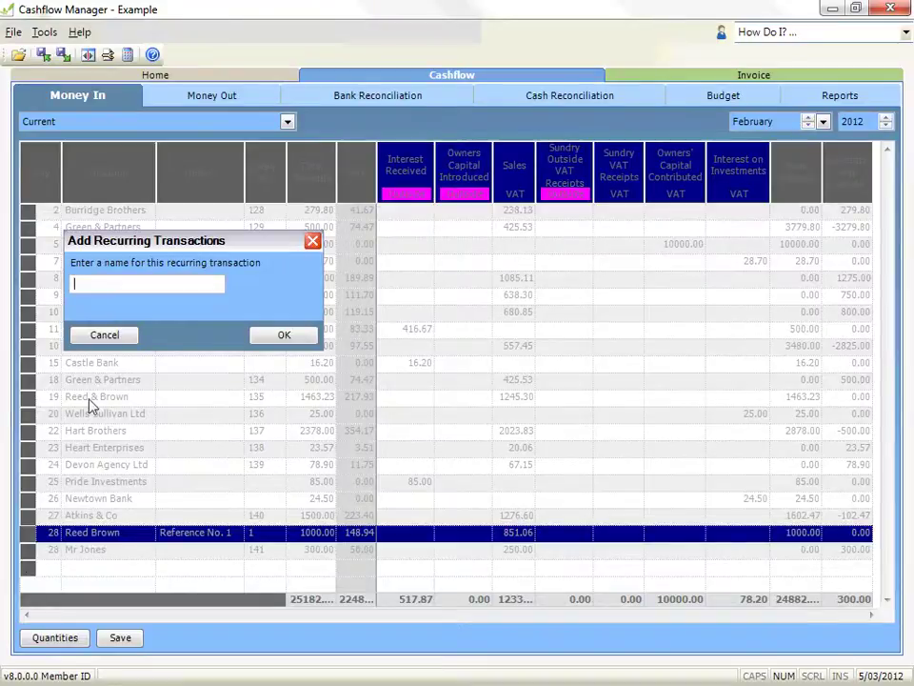
click(85, 334)
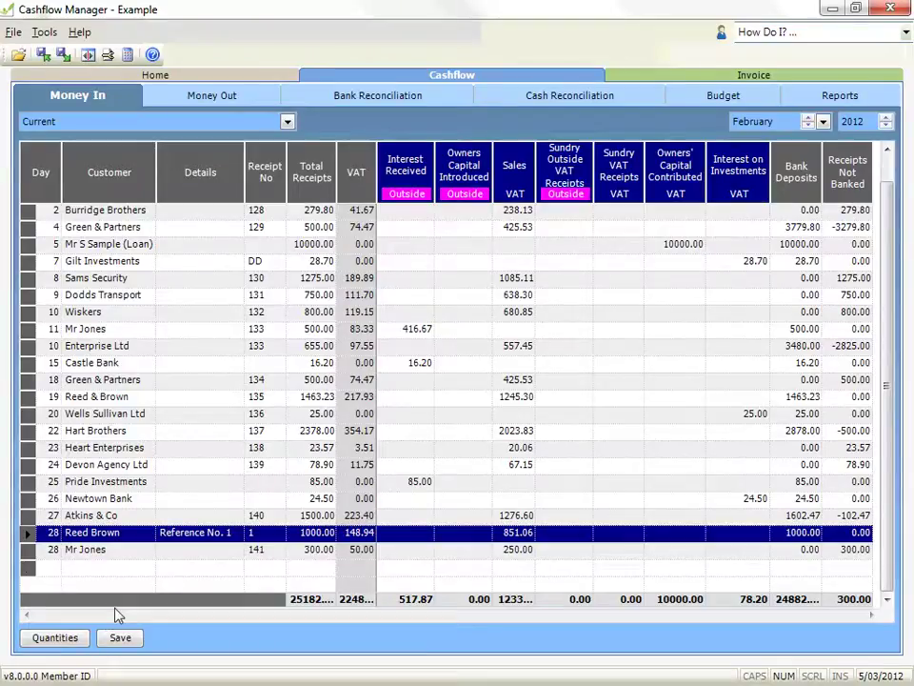
ctrl+click(27, 398)
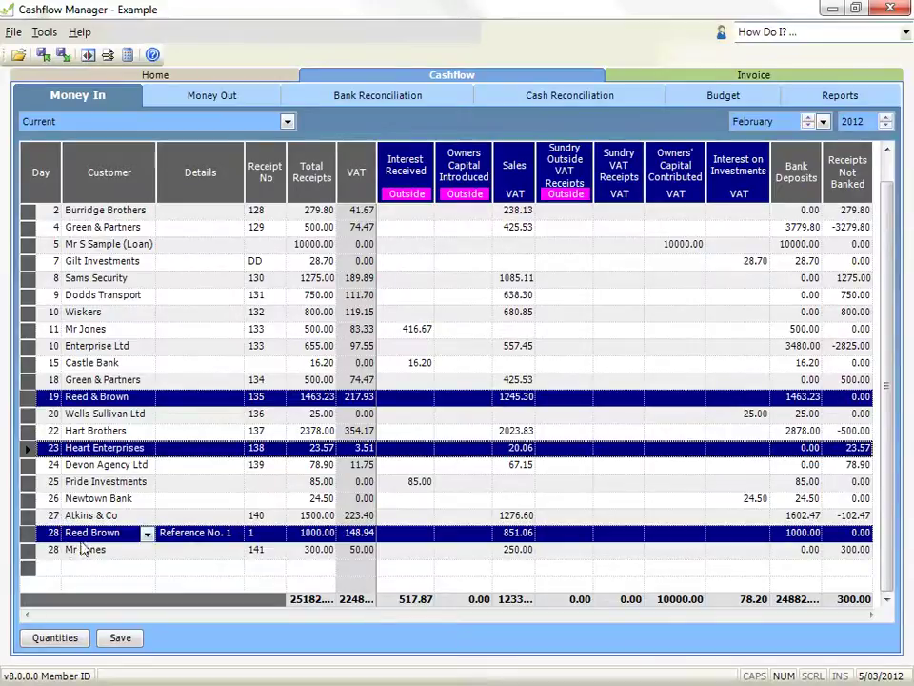
Step: Add the day 26 and 27 receipts and the day 28 Reference No. 1 receipt as a recurring transaction named "Recurring Transactions 1"
click(26, 532)
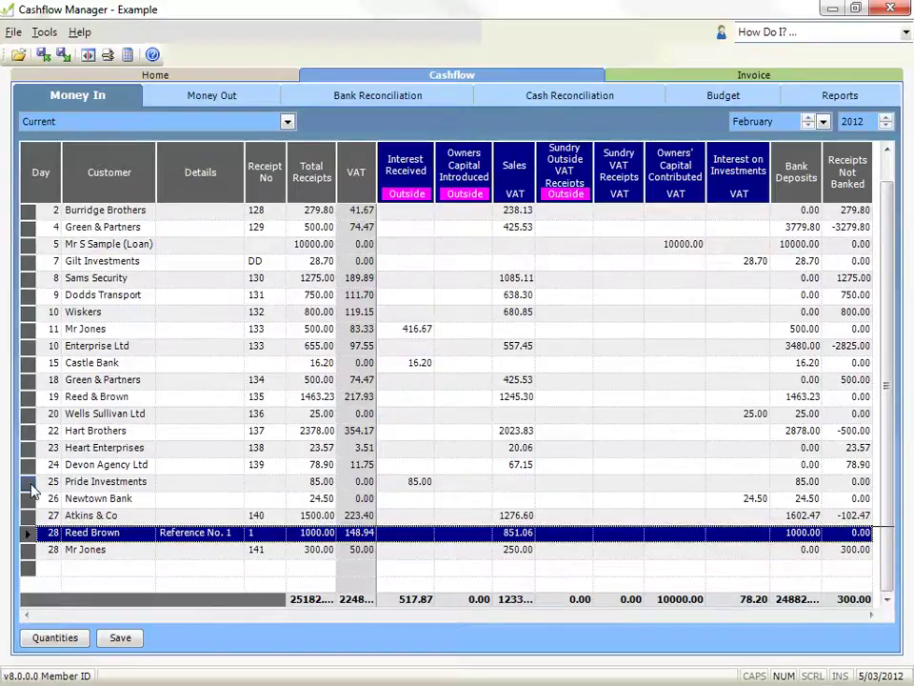
shift+click(28, 498)
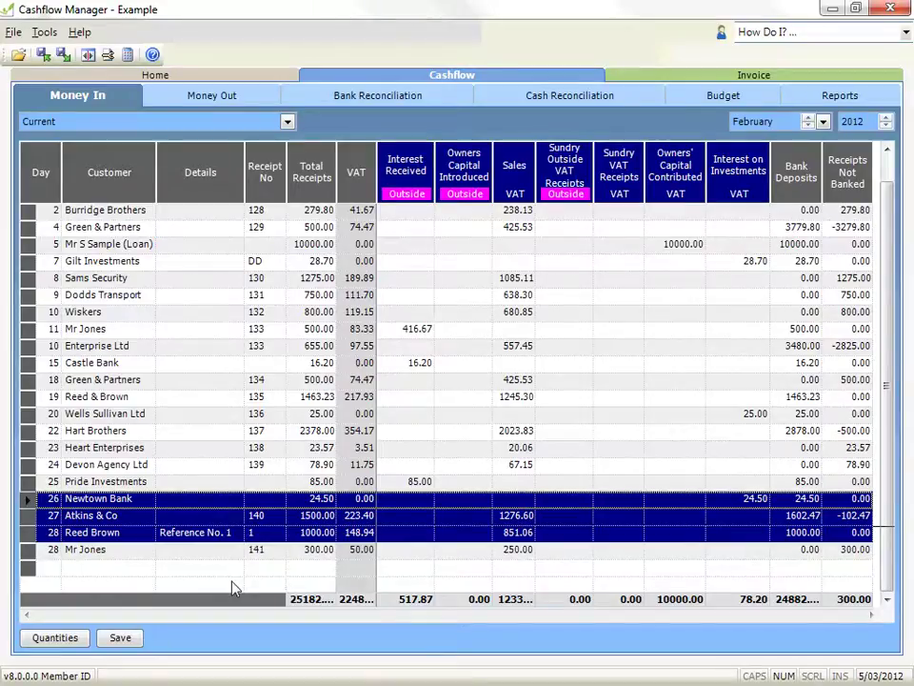
right_click(32, 507)
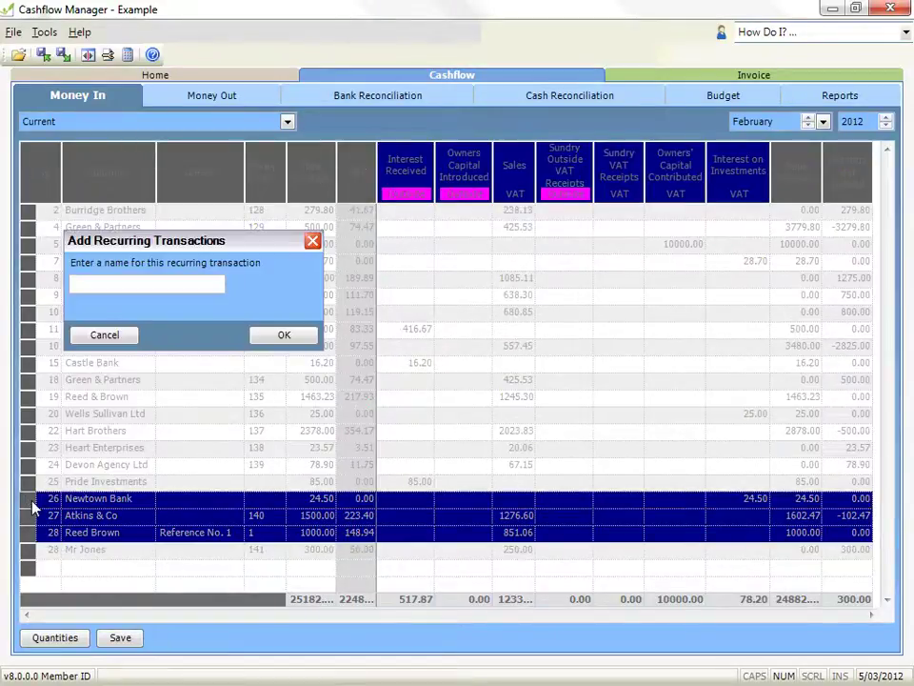
click(101, 335)
right_click(28, 507)
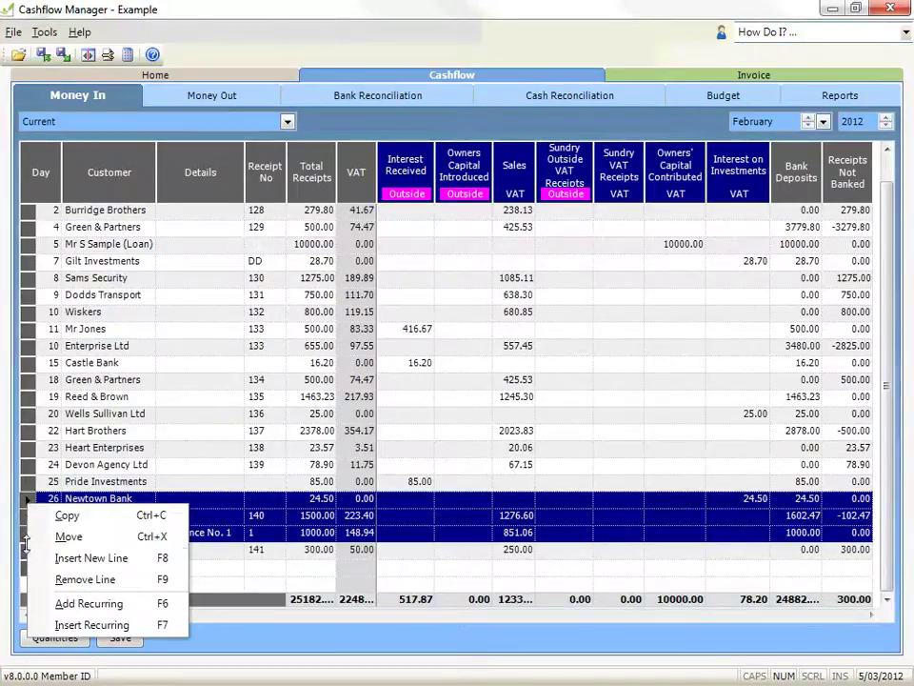
click(39, 606)
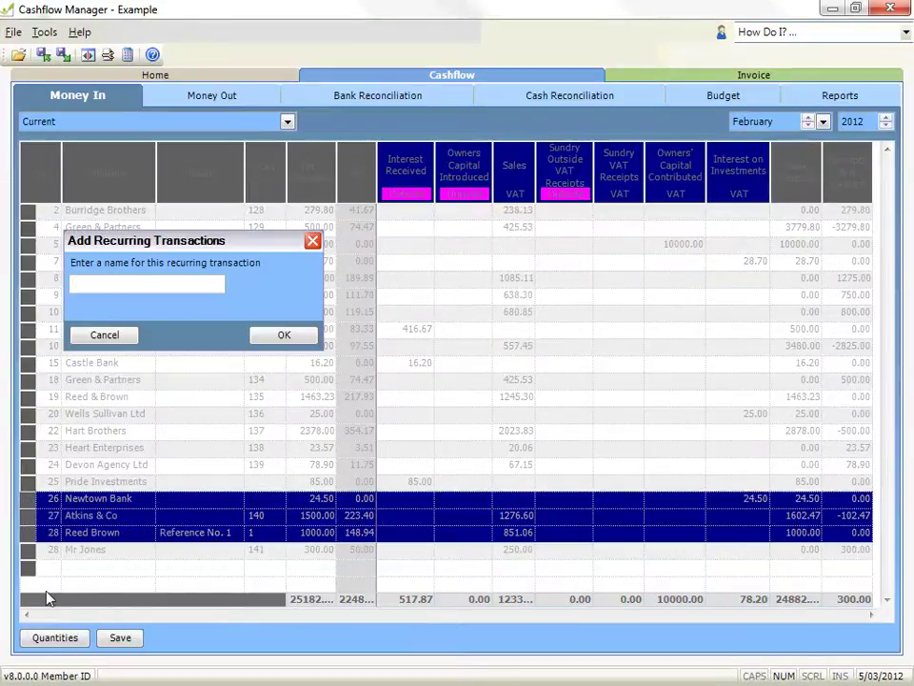
text(Recurr)
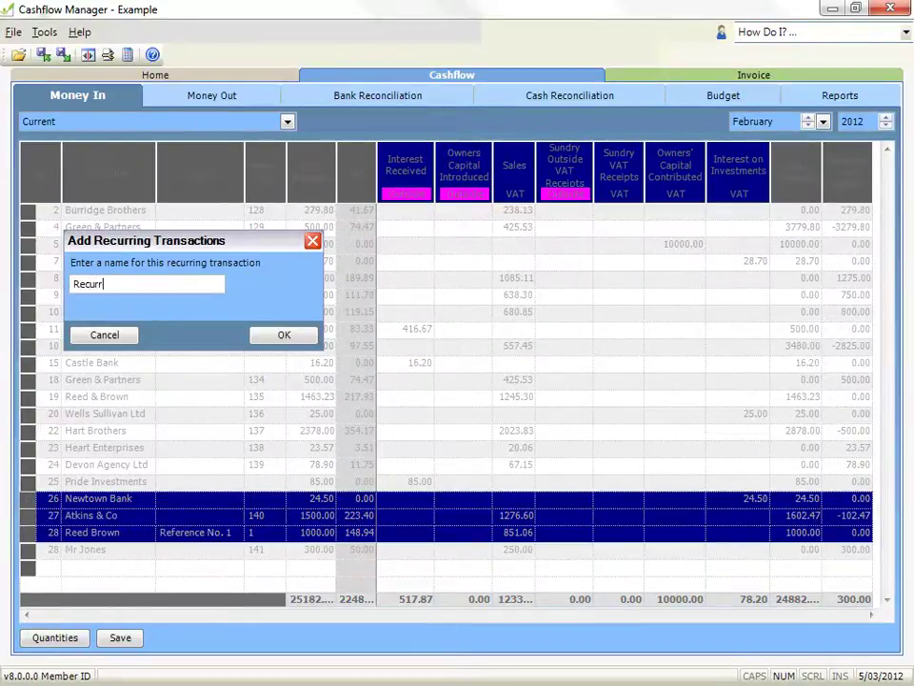
text(ing Transactions 1)
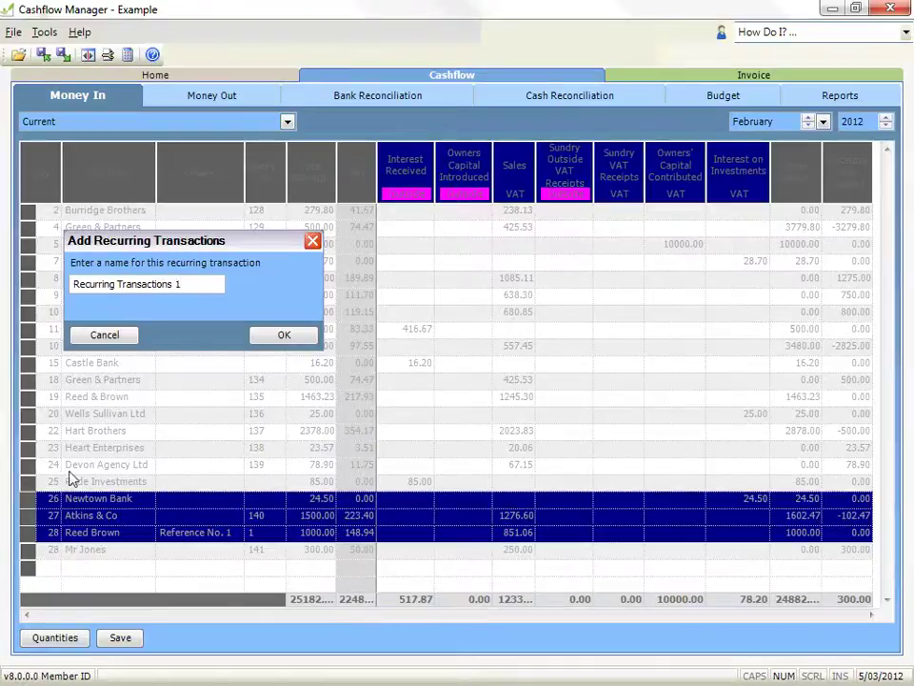
click(310, 337)
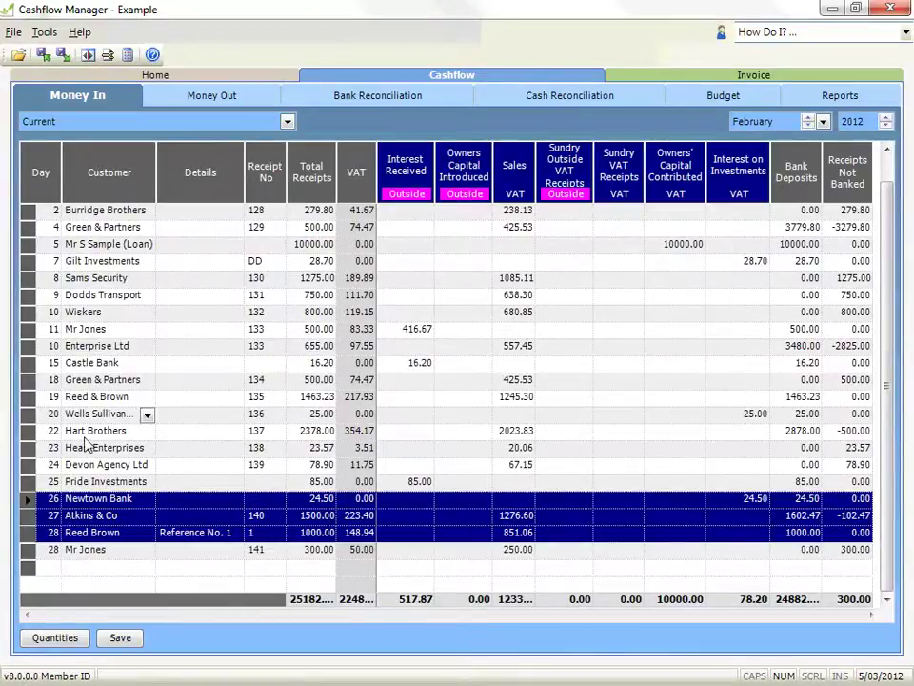
Step: Insert the recurring transaction "Recurring Transactions 1" on the empty line after the last February receipt
click(28, 551)
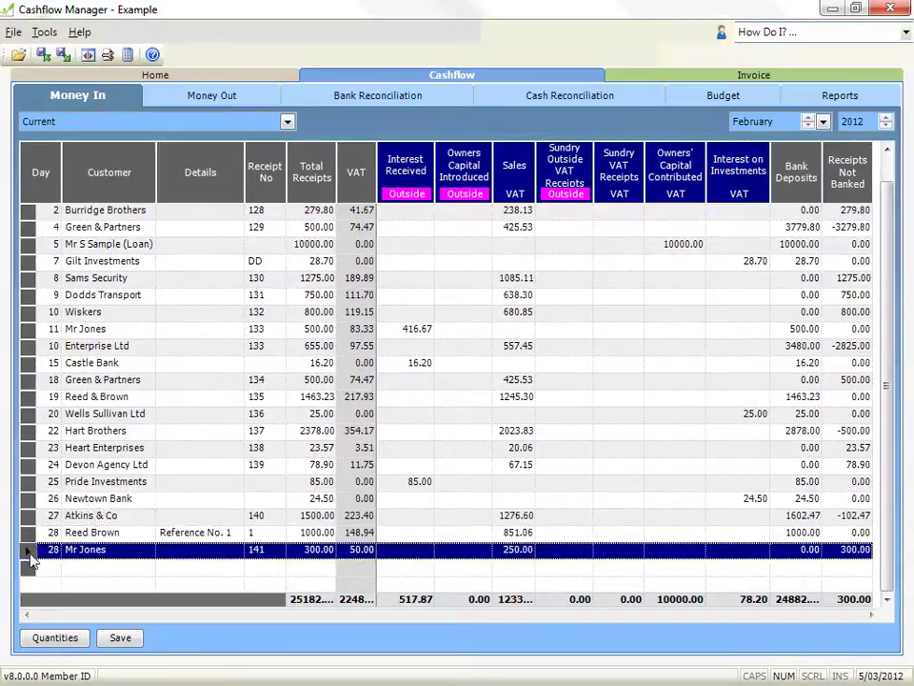
click(110, 569)
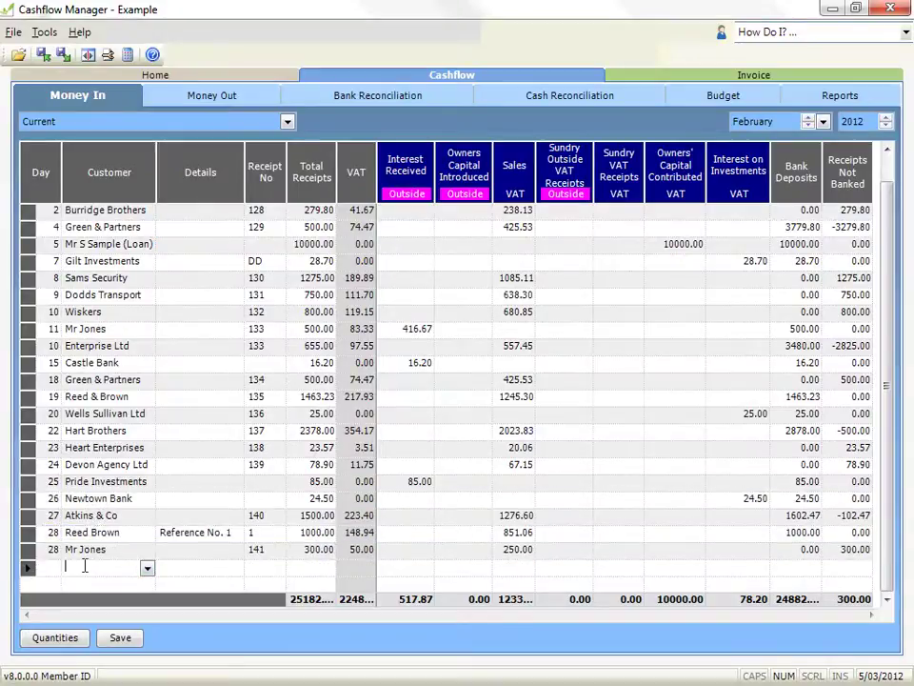
click(27, 567)
right_click(28, 568)
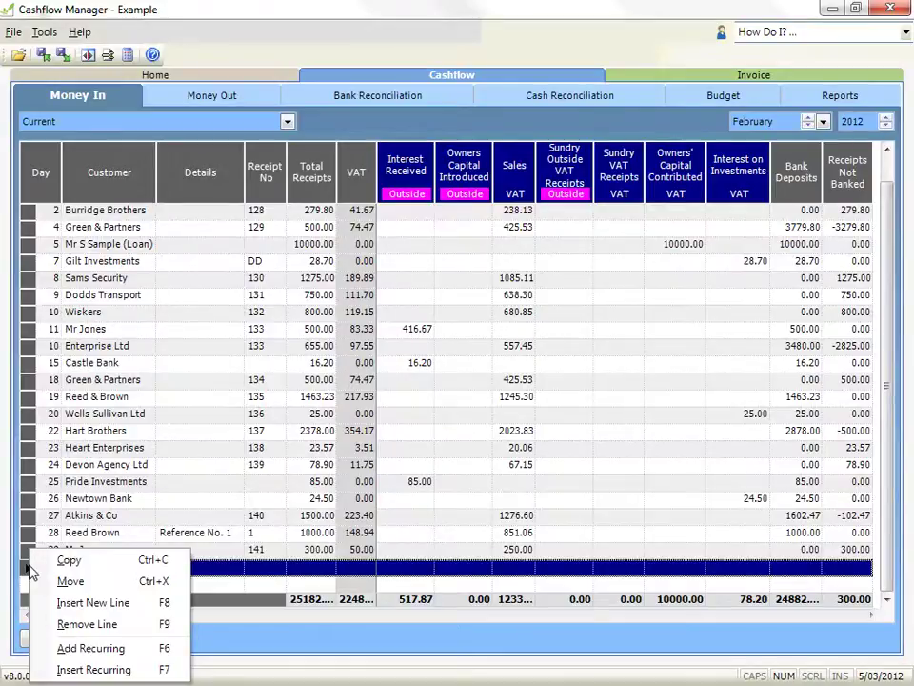
click(48, 669)
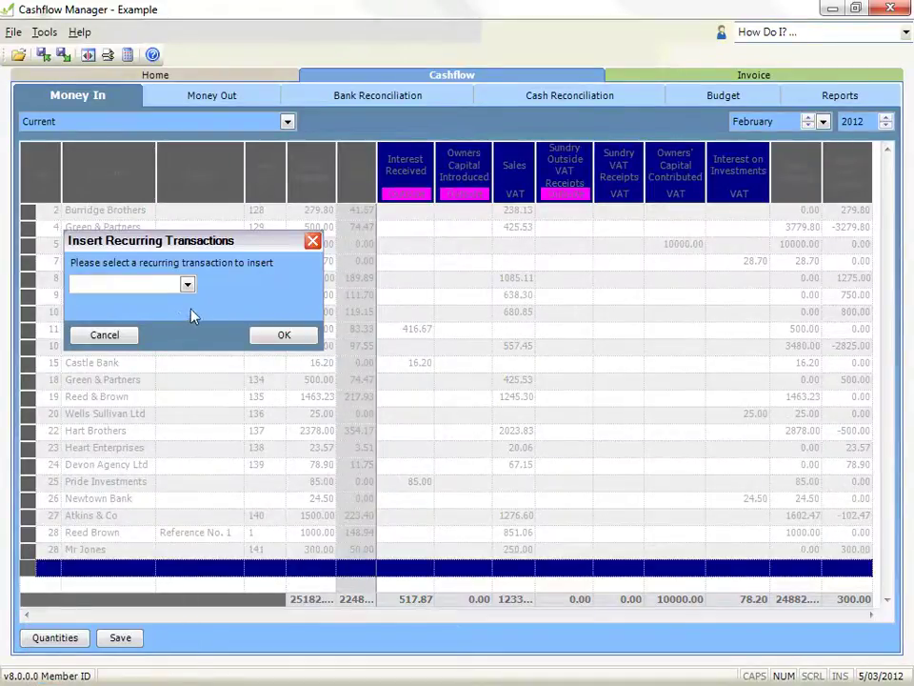
click(187, 286)
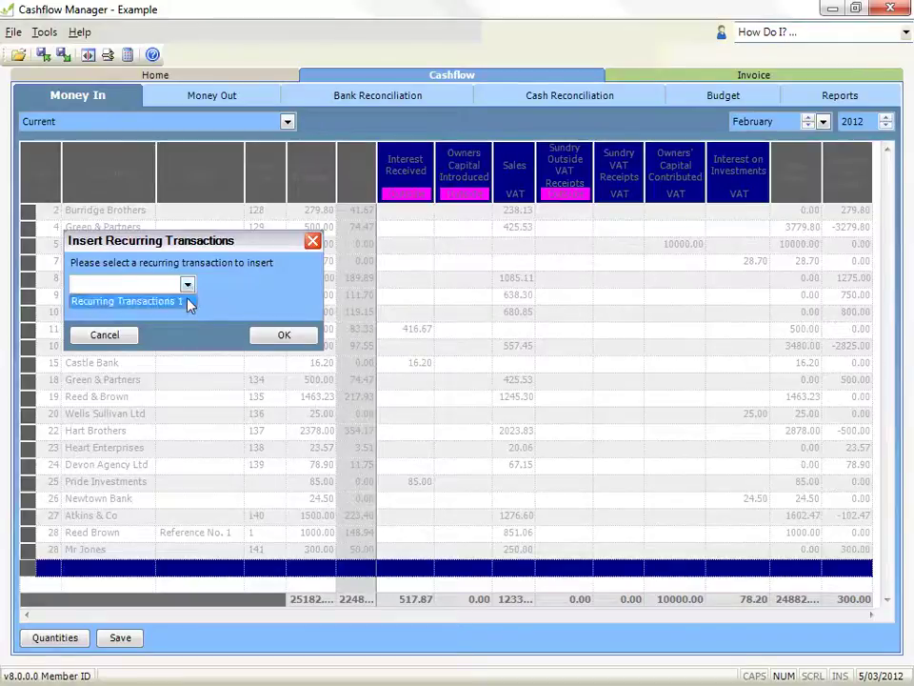
click(188, 302)
click(258, 341)
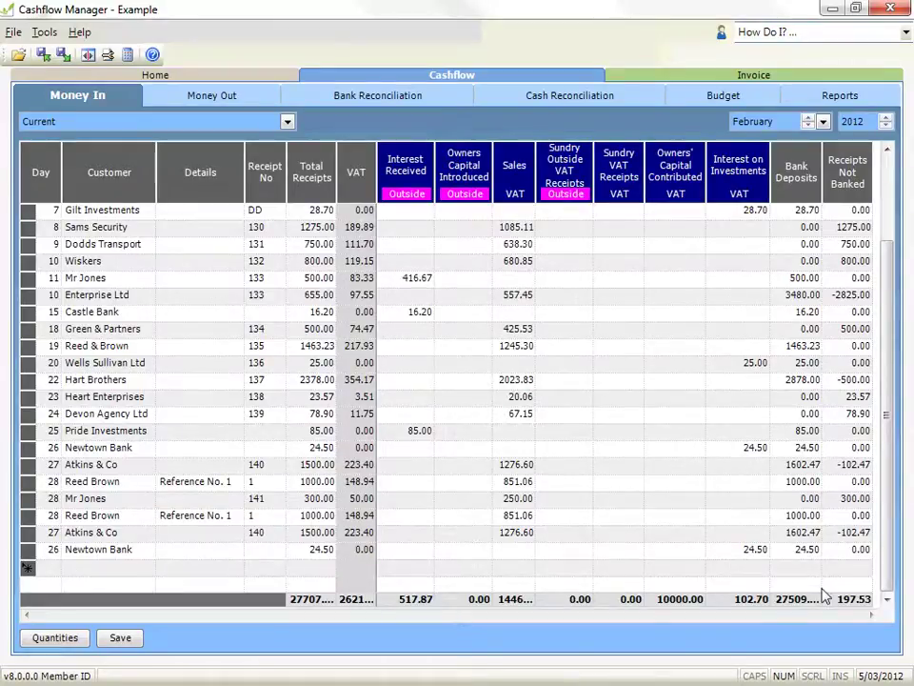
Step: Delete the Money In recurring transaction "Recurring Transactions 1" in the options and save the change
click(103, 63)
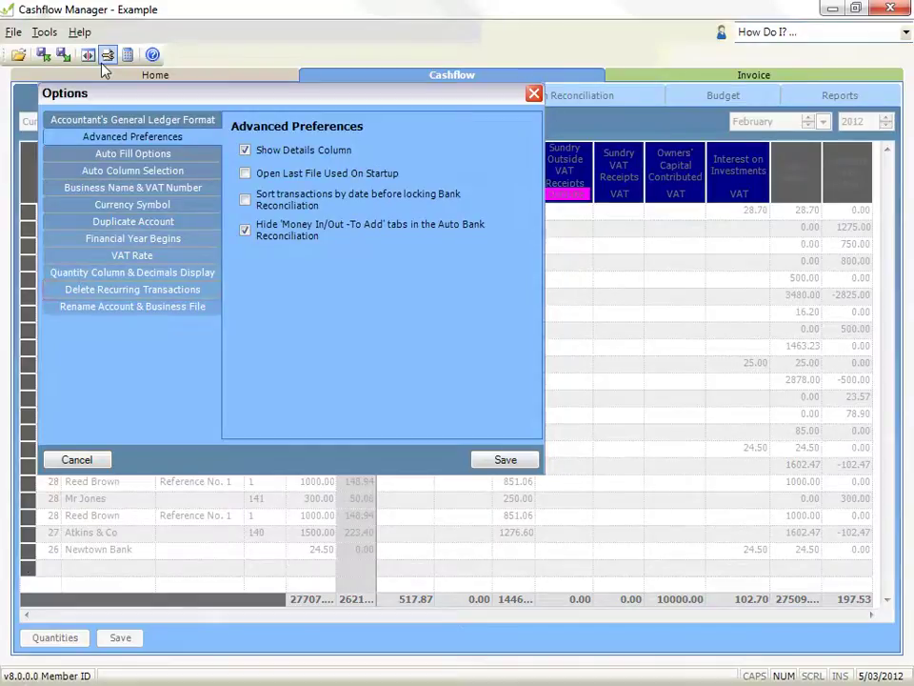
click(67, 289)
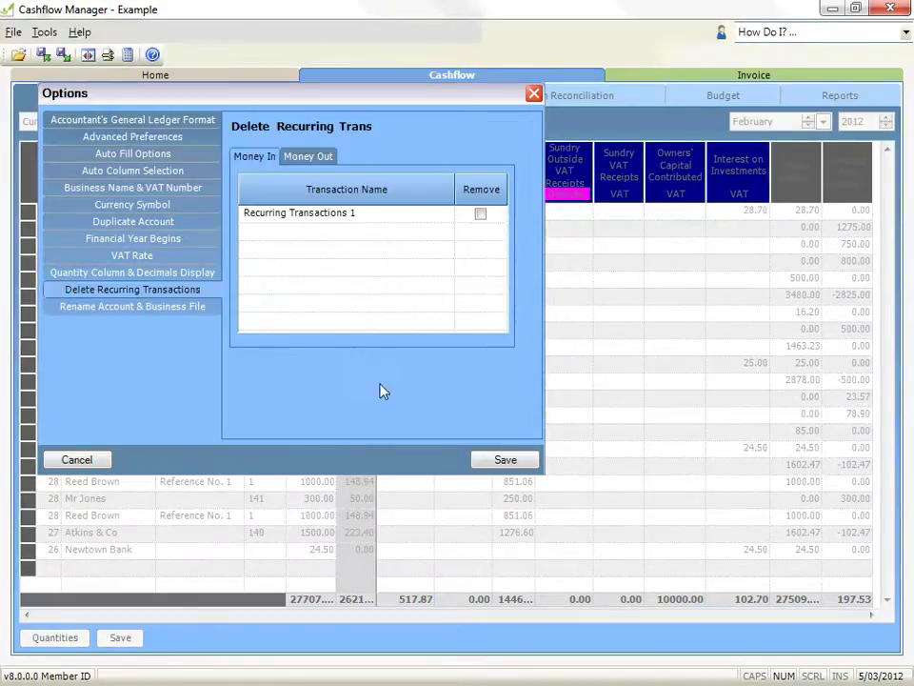
click(305, 157)
click(255, 157)
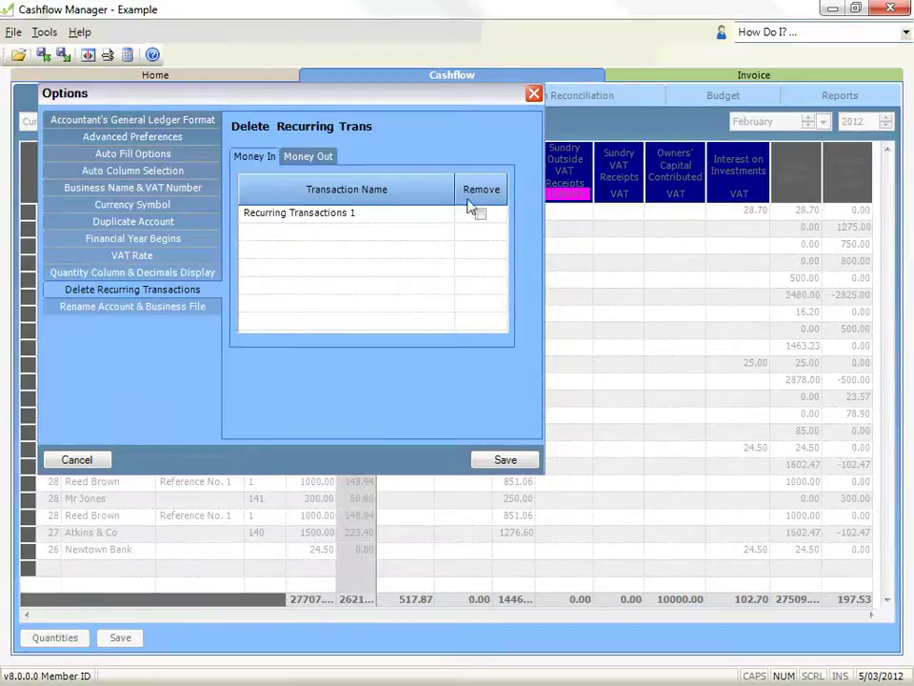
click(481, 214)
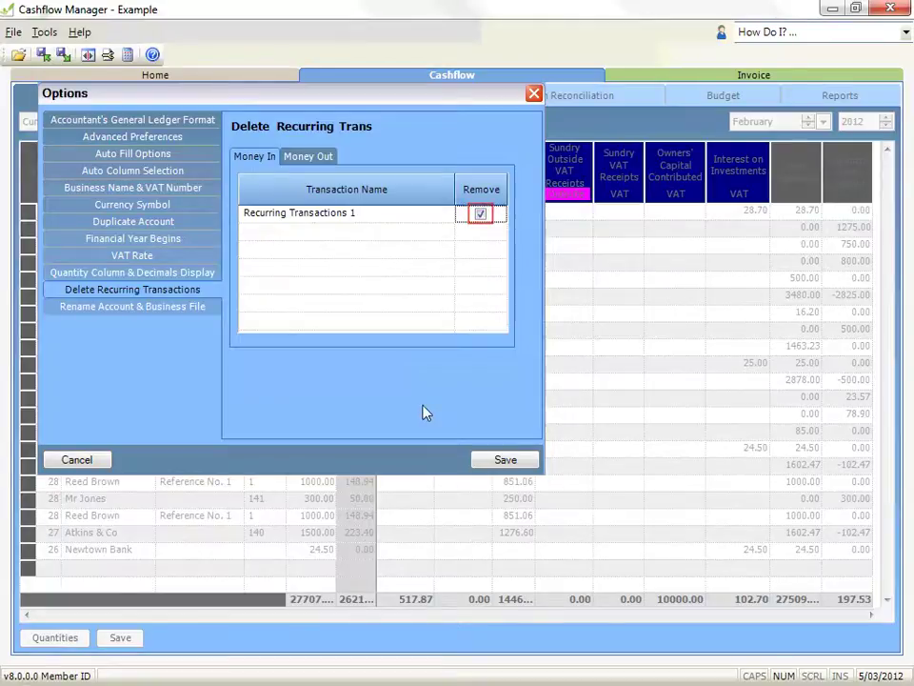
click(484, 461)
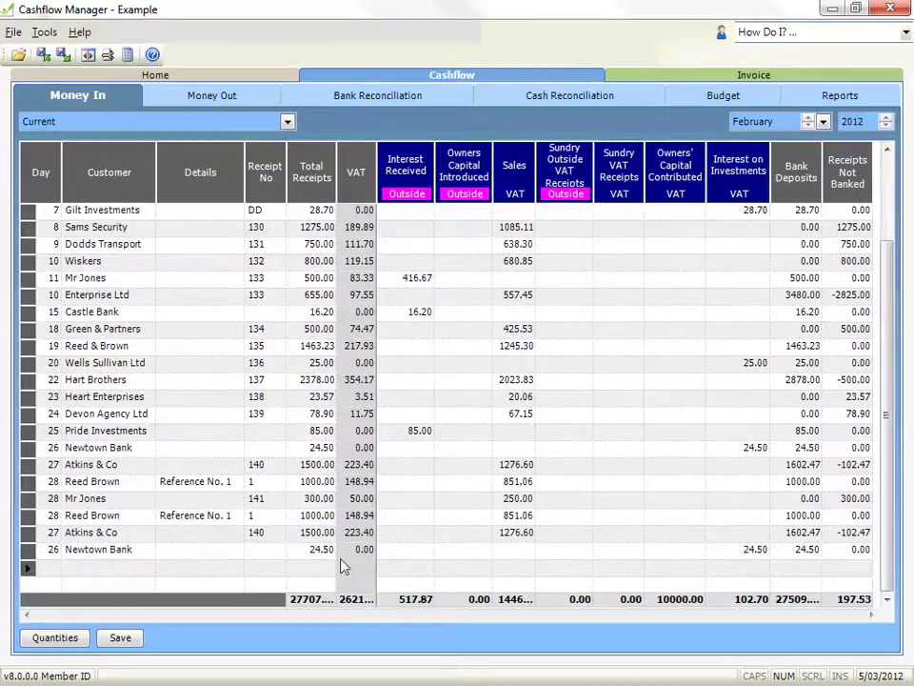
Step: Record a quantity of 5 against the Interest on Investments amount of the last day 26 receipt
click(744, 550)
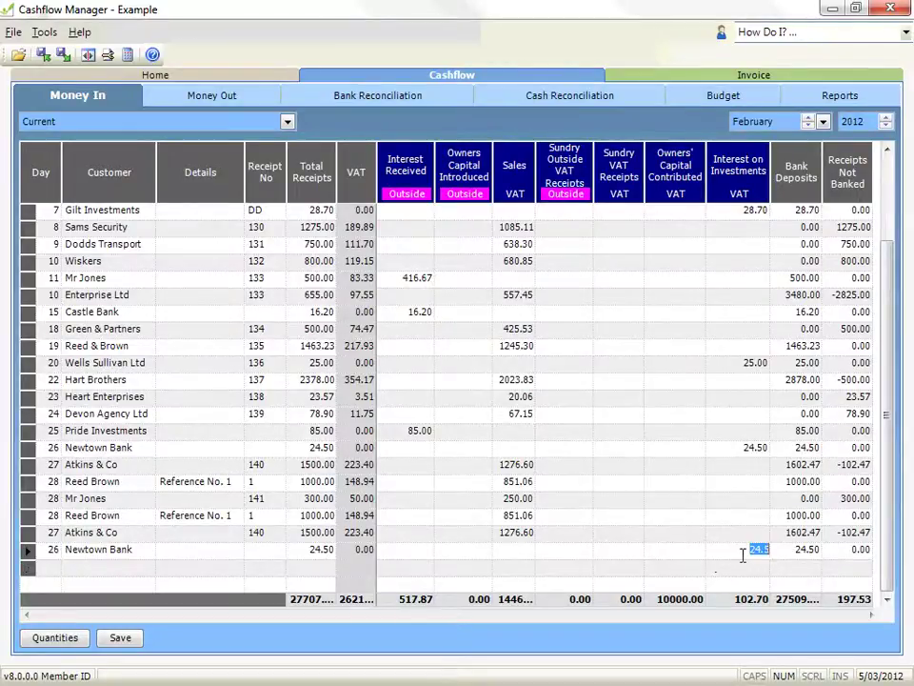
click(759, 547)
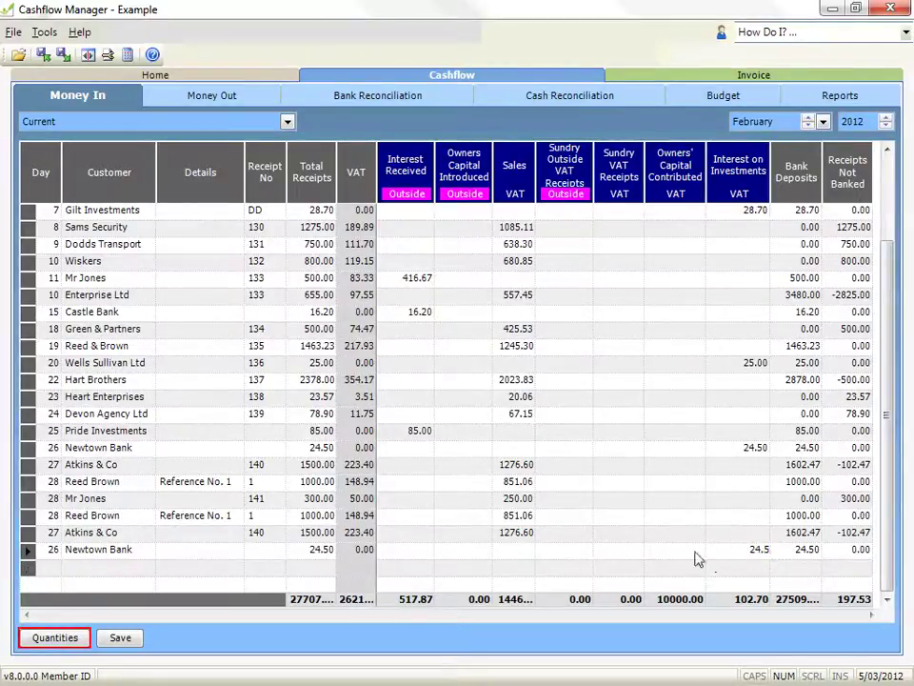
click(59, 637)
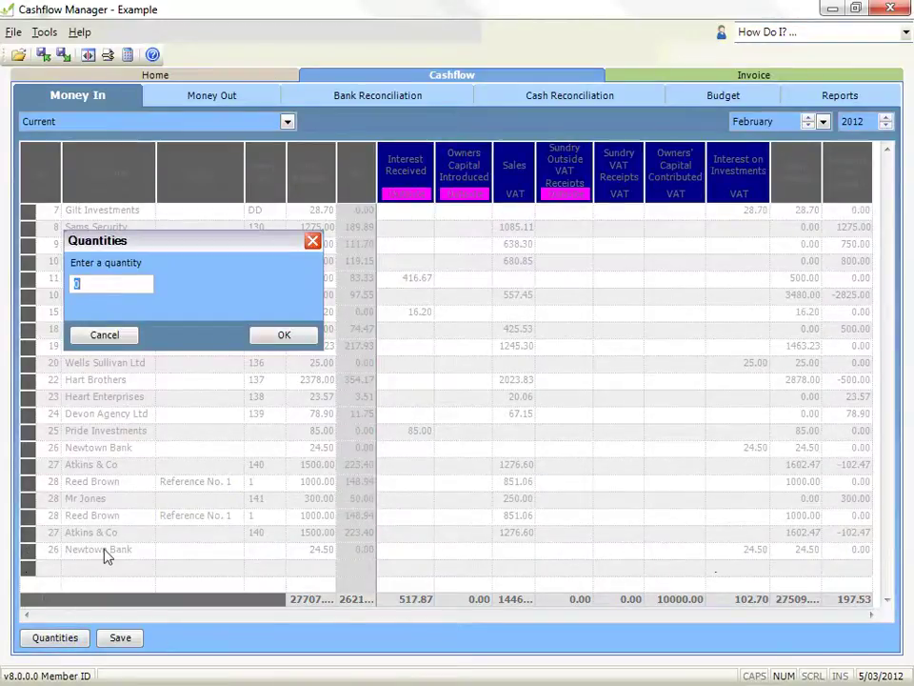
text(5)
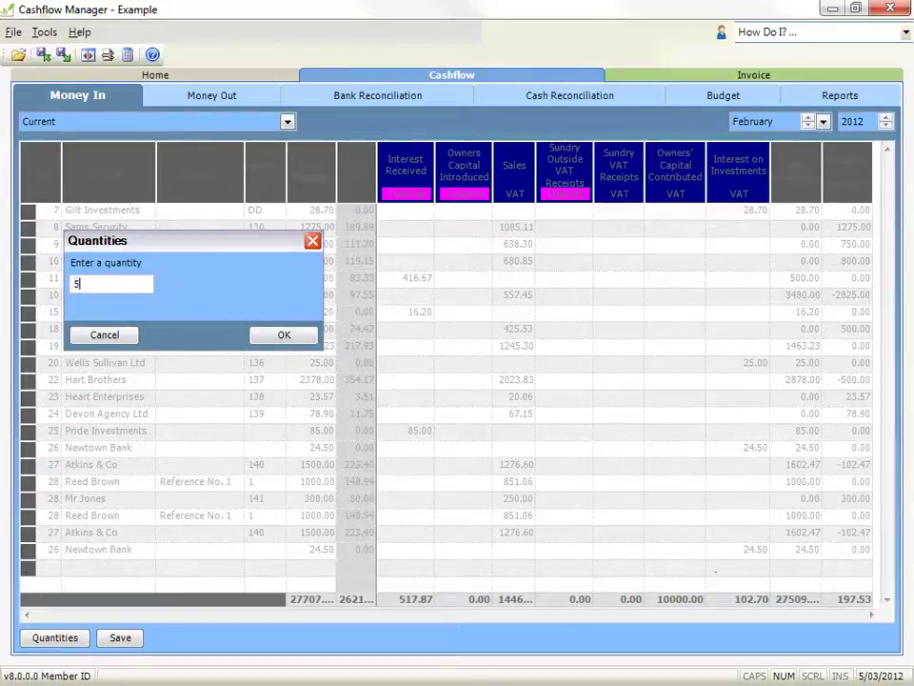
click(284, 334)
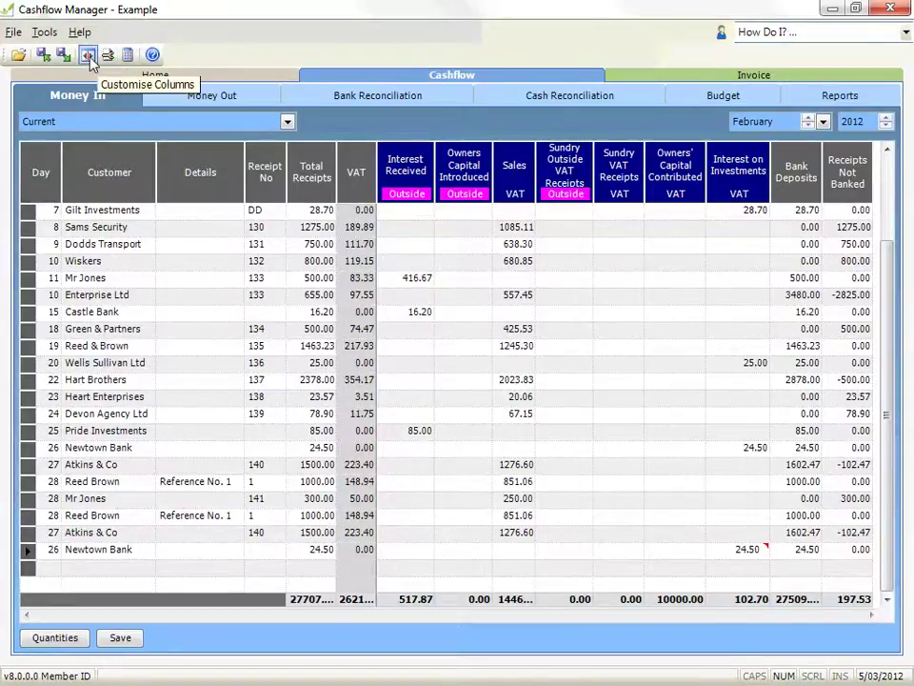
Step: Rename the Quantity column to "Name" in the quantity and decimals display options and save
click(54, 40)
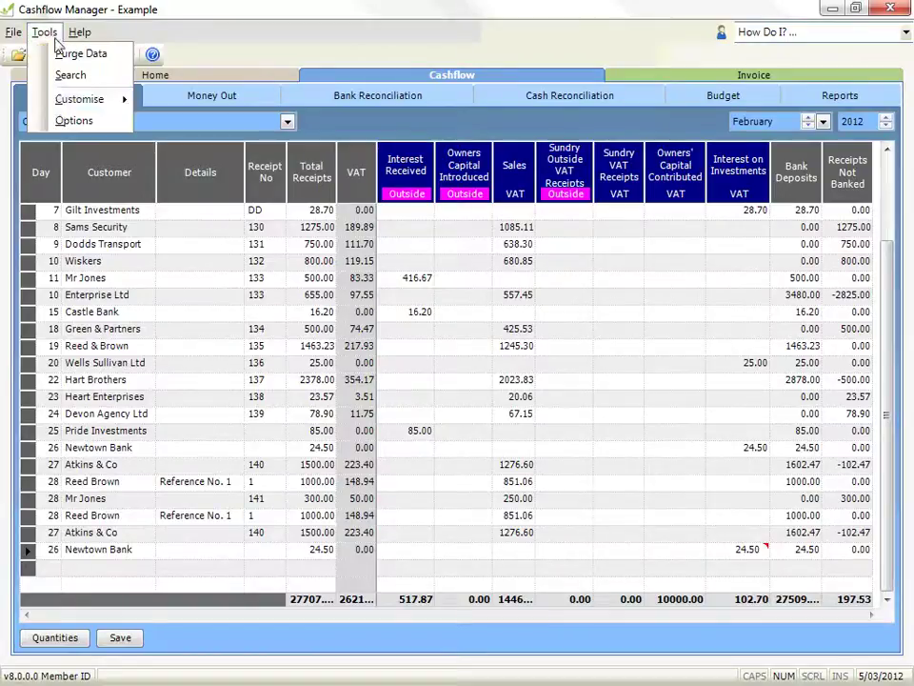
click(41, 122)
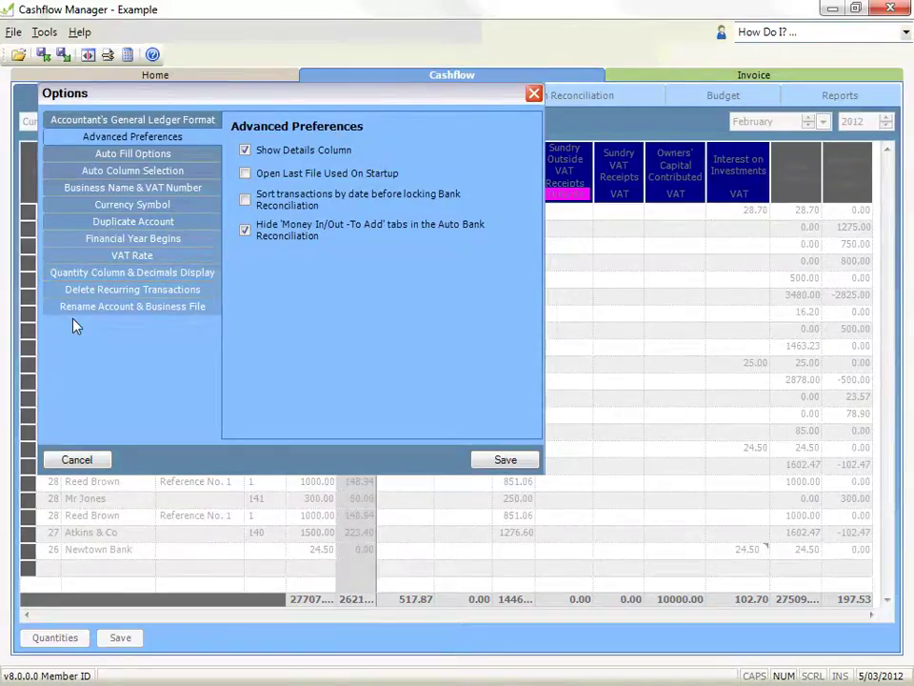
click(105, 273)
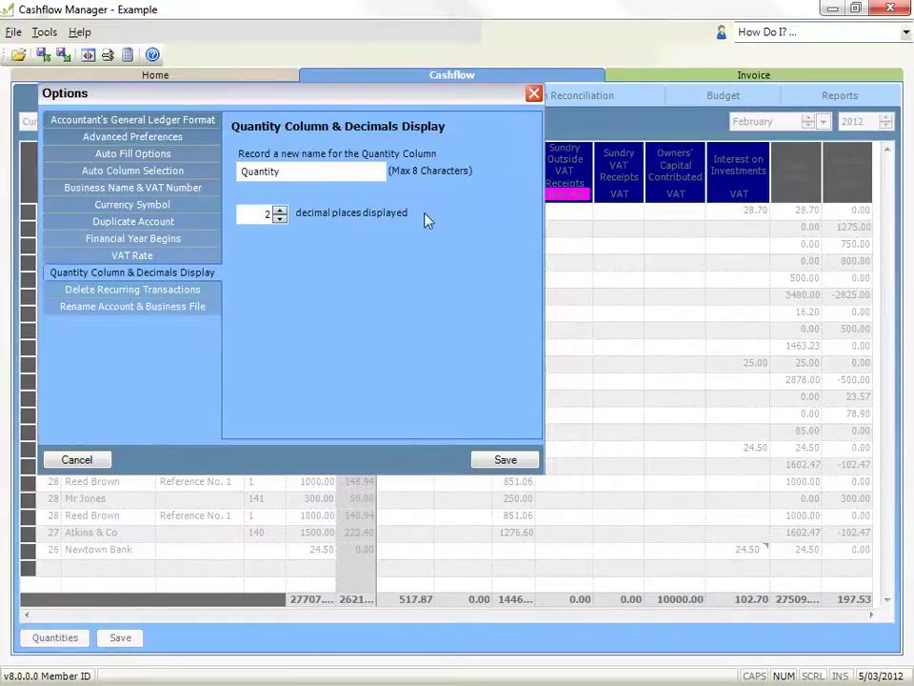
click(341, 171)
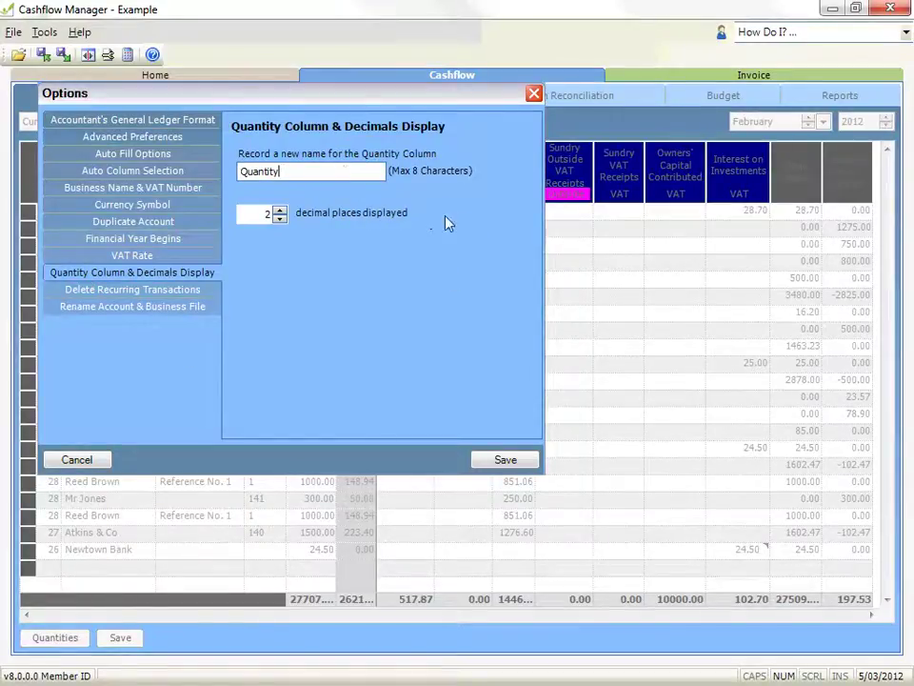
key(BackSpace)
key(BackSpace)
key(BackSpace)
key(BackSpace)
key(BackSpace)
key(BackSpace)
key(BackSpace)
key(BackSpace)
text(Name)
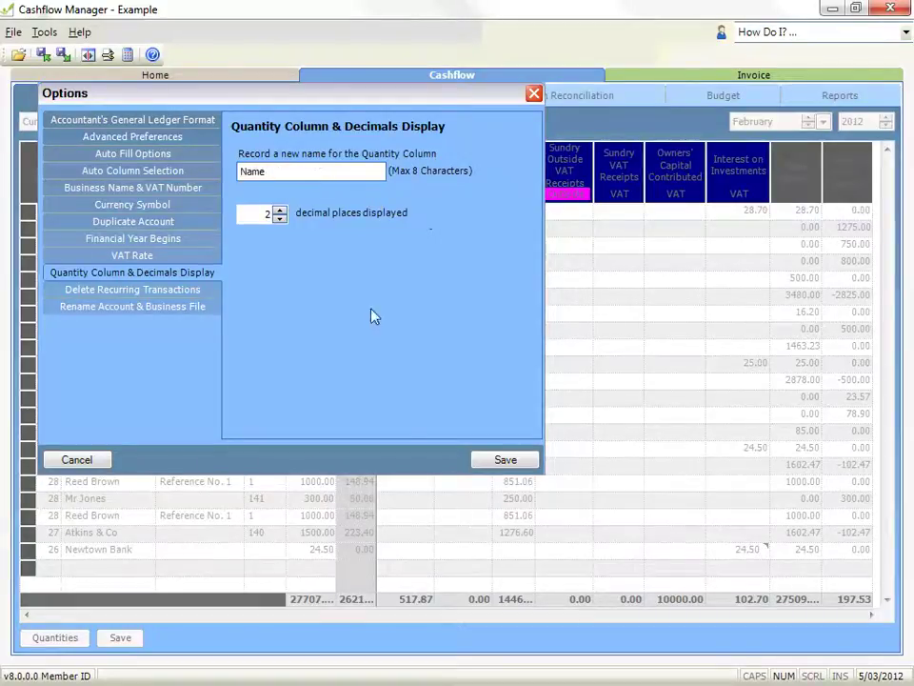
click(499, 461)
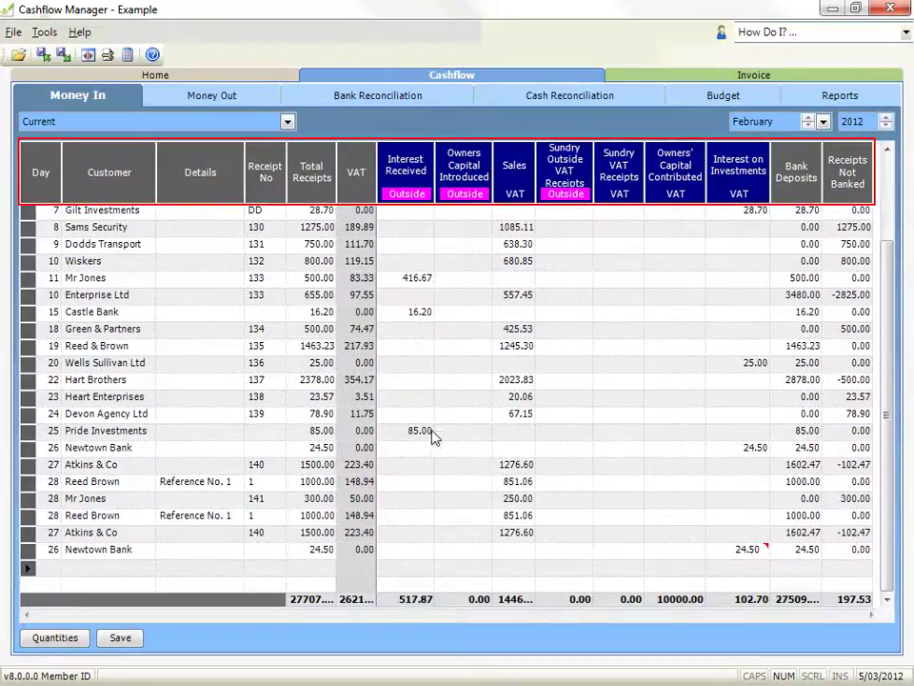
Step: Sort the February receipts by Customer, by Day and finally by Sales, each in ascending order
click(105, 191)
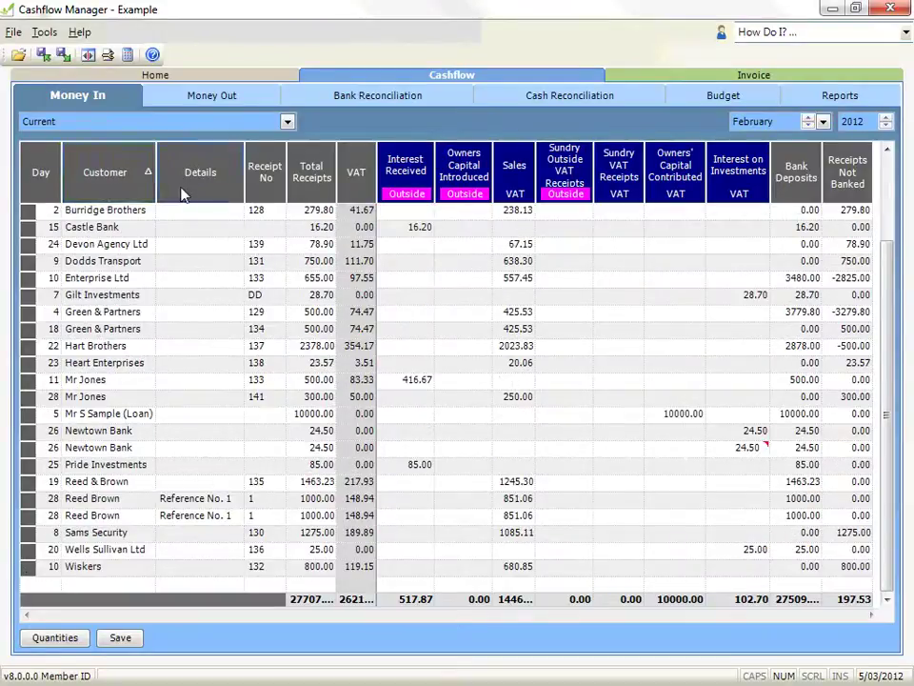
click(38, 191)
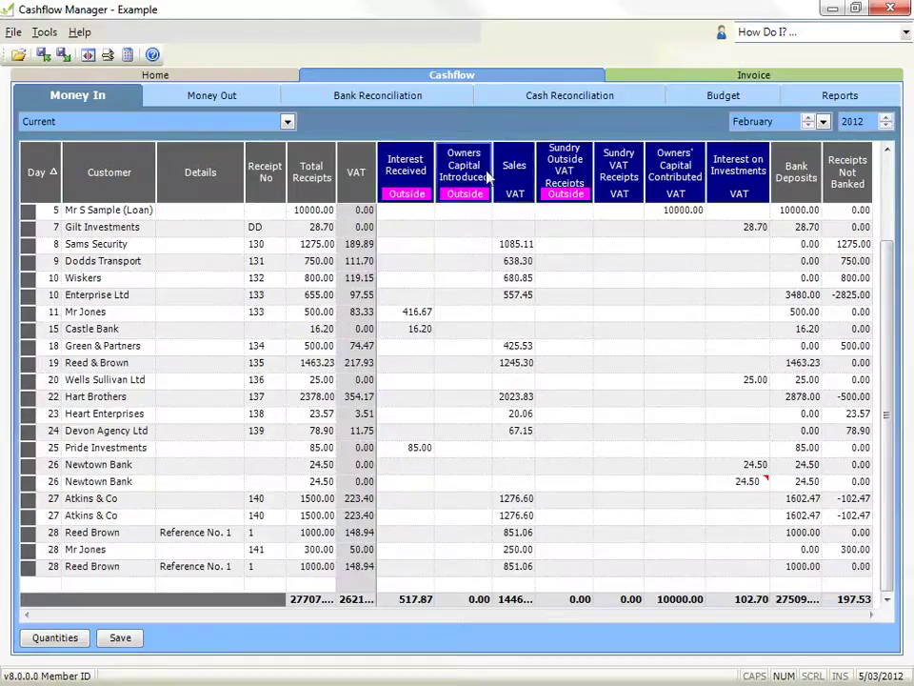
click(522, 170)
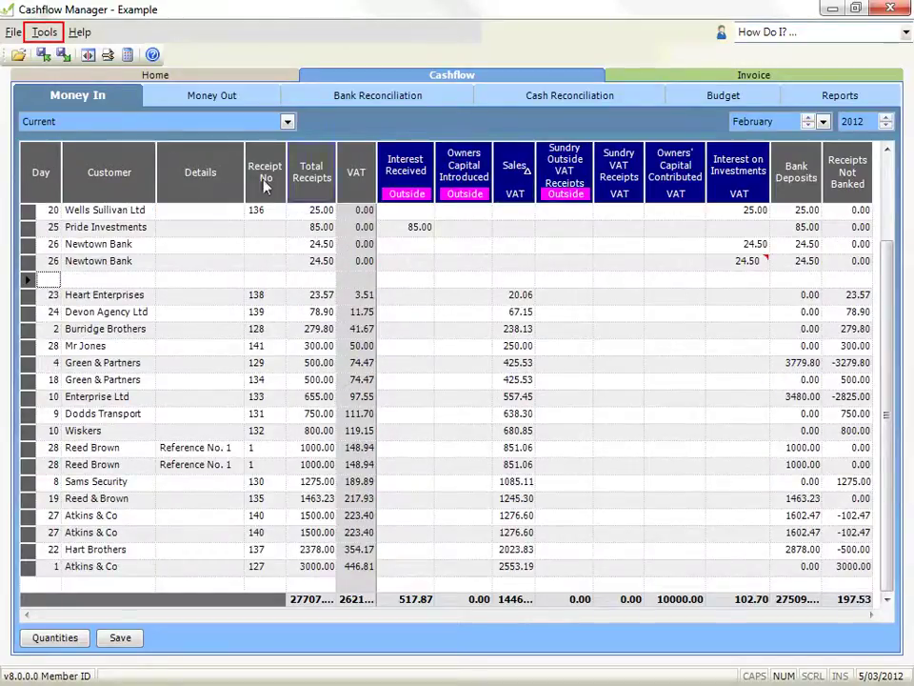
Step: Open the advanced receipt search and enable only the Date criterion
click(39, 34)
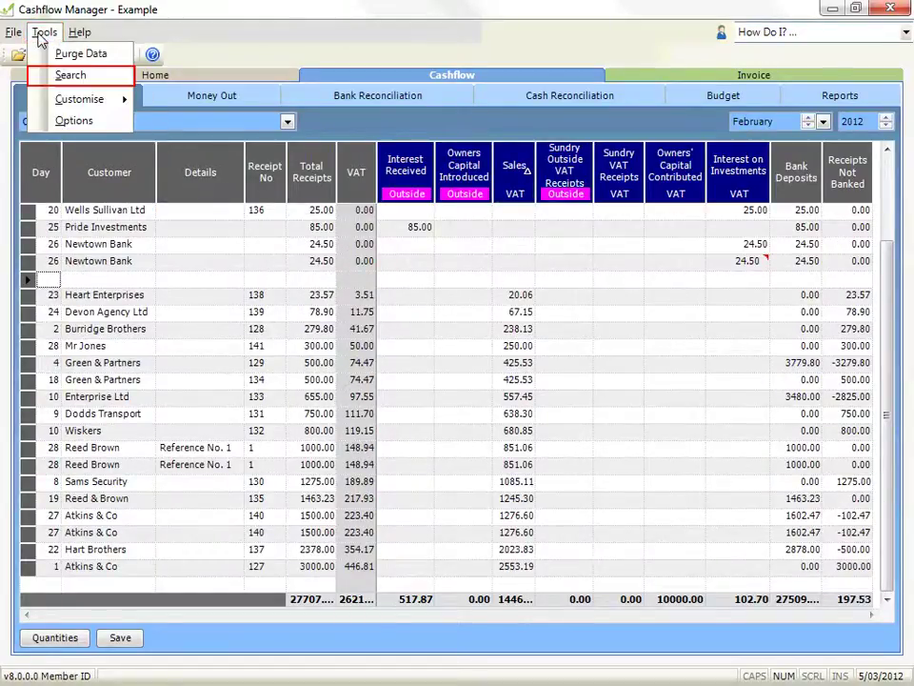
click(39, 76)
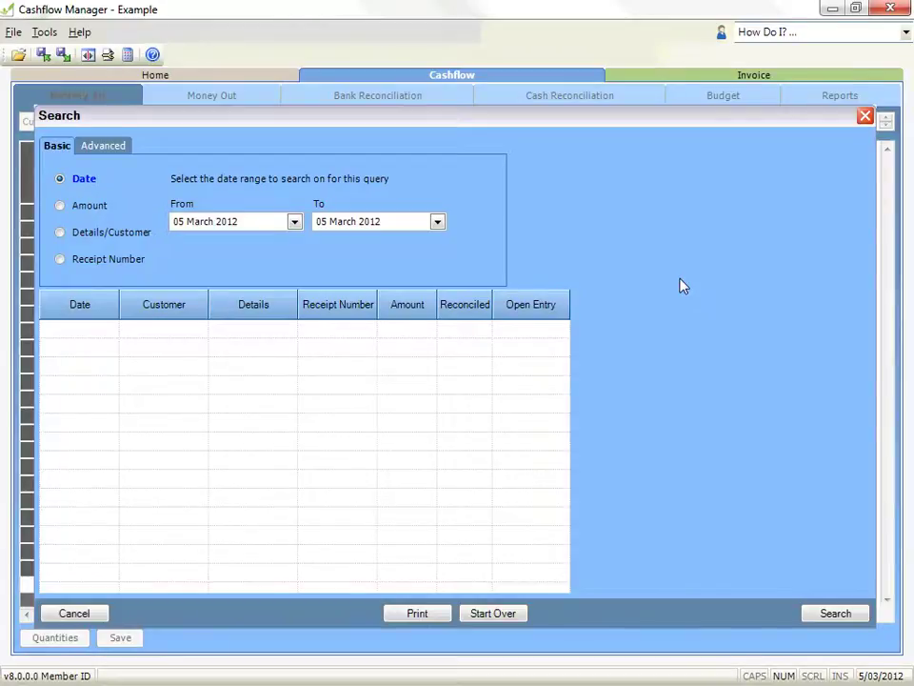
click(116, 143)
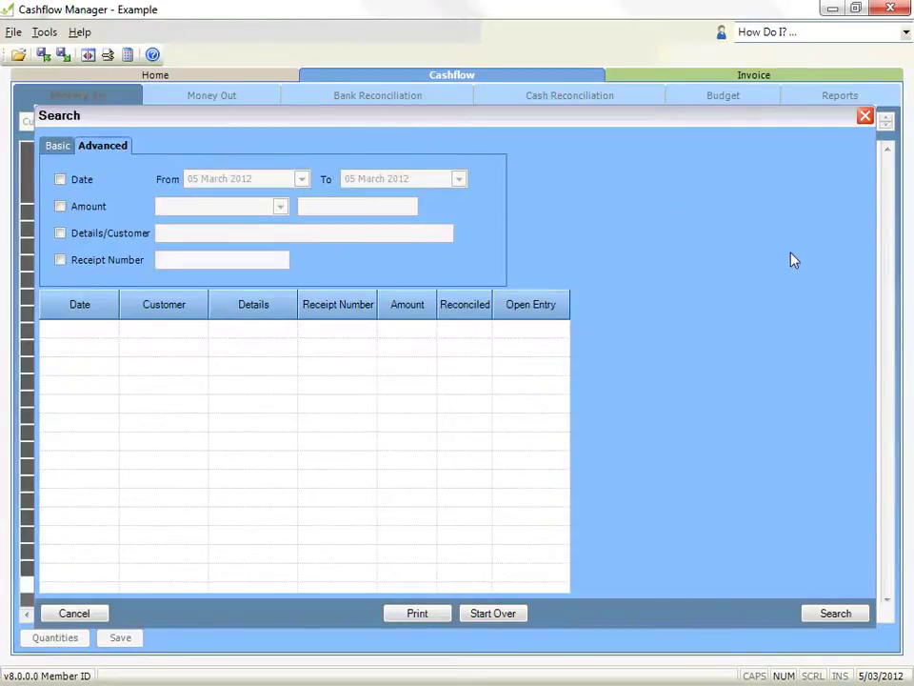
click(61, 180)
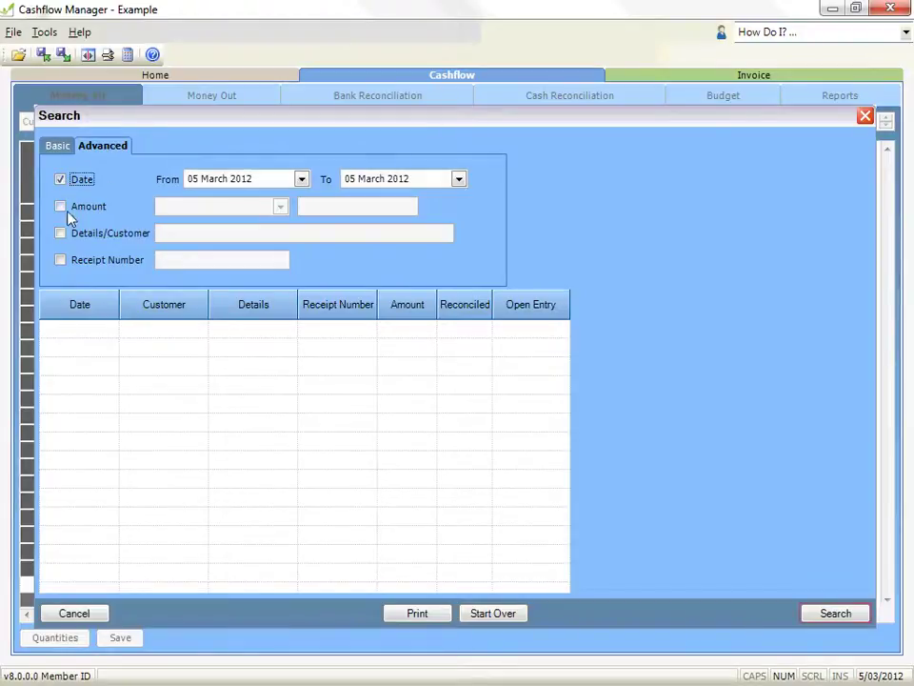
click(61, 207)
click(61, 208)
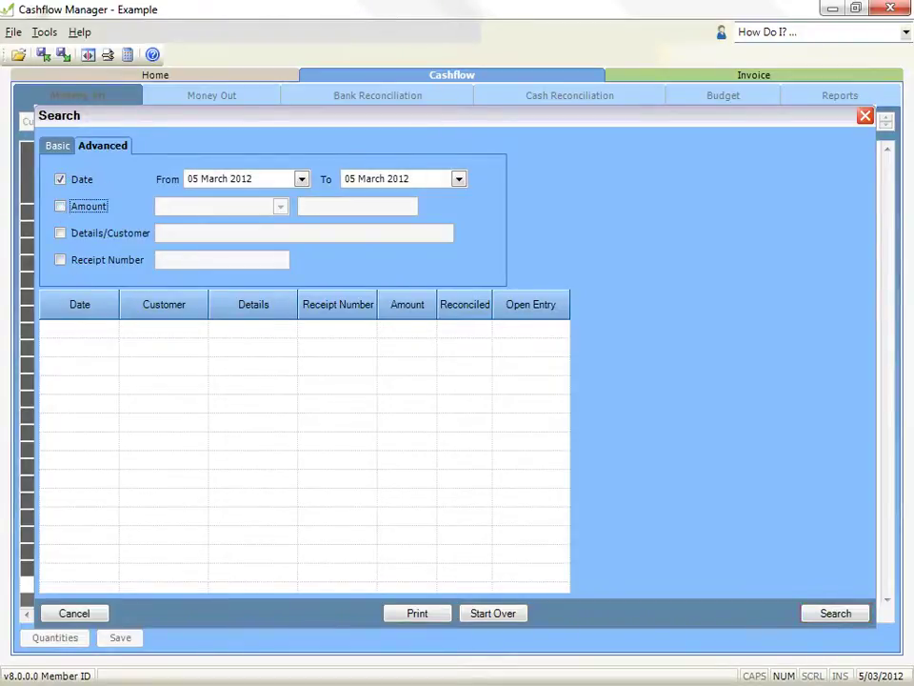
Step: Search for receipts dated from 29 January 2012 to 05 March 2012 and open the first listed receipt
click(302, 180)
click(231, 209)
click(184, 237)
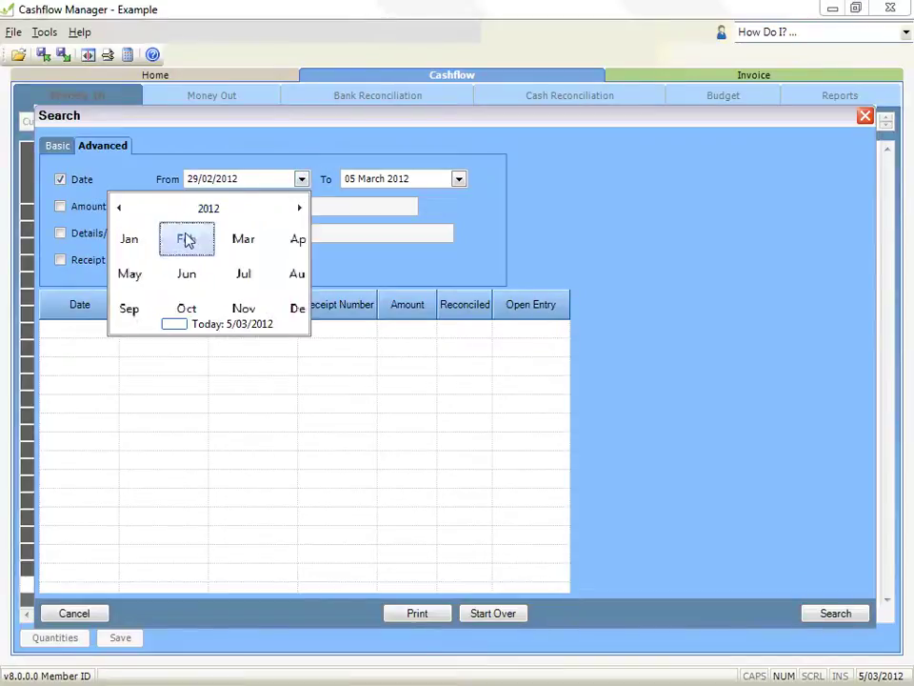
click(119, 208)
click(290, 297)
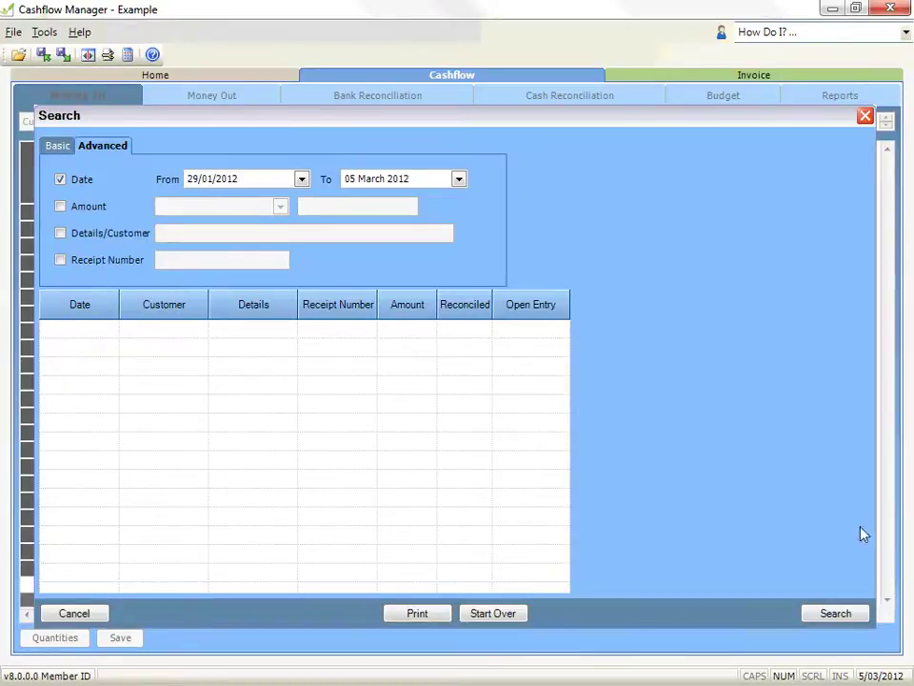
click(818, 612)
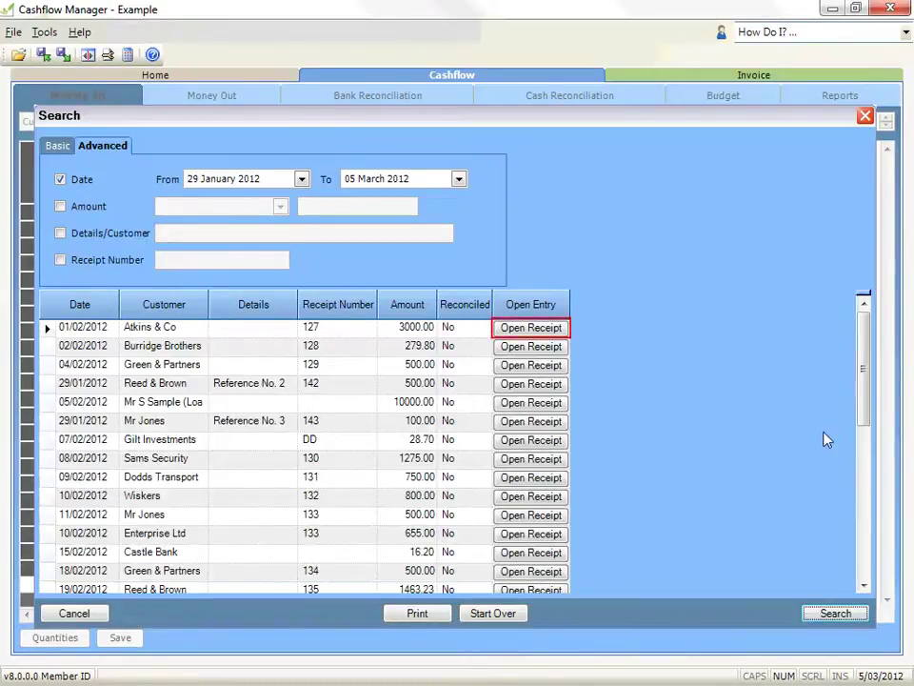
click(511, 328)
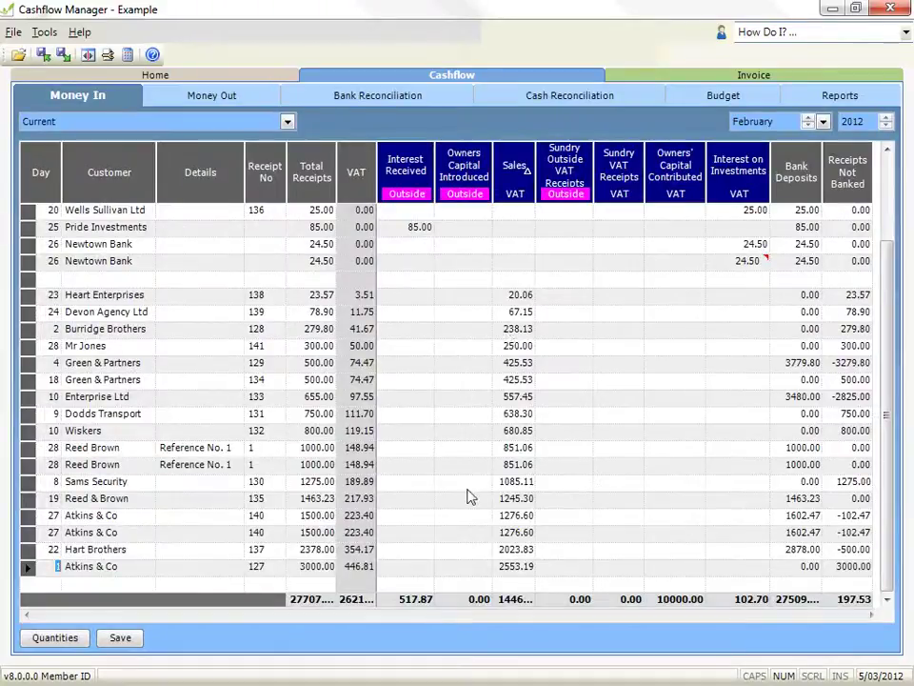
Step: Bring the receipt search results back up and close them to return to the February receipts
click(23, 33)
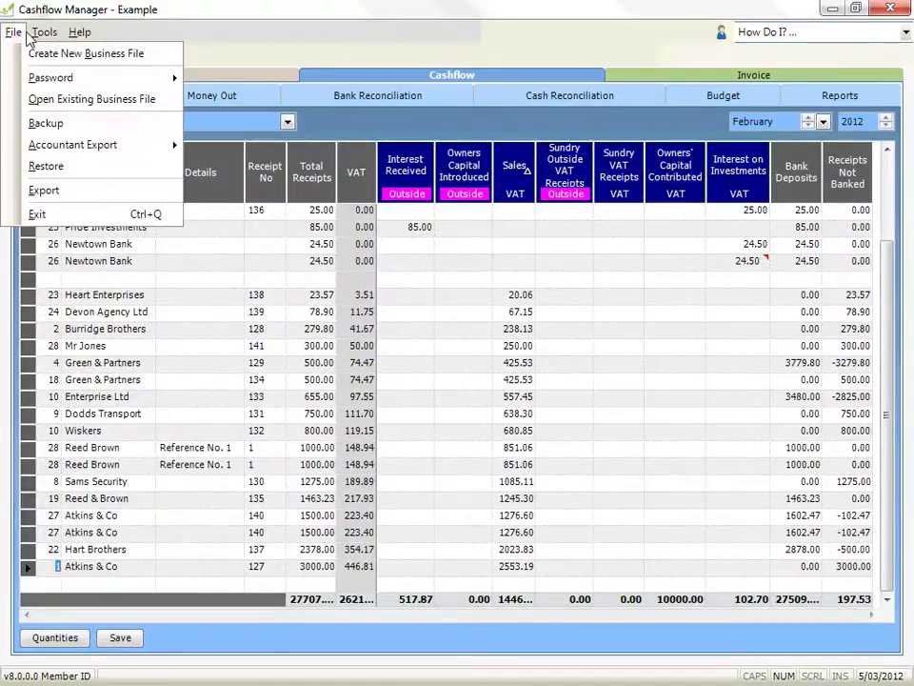
mouse_move(43, 32)
click(43, 76)
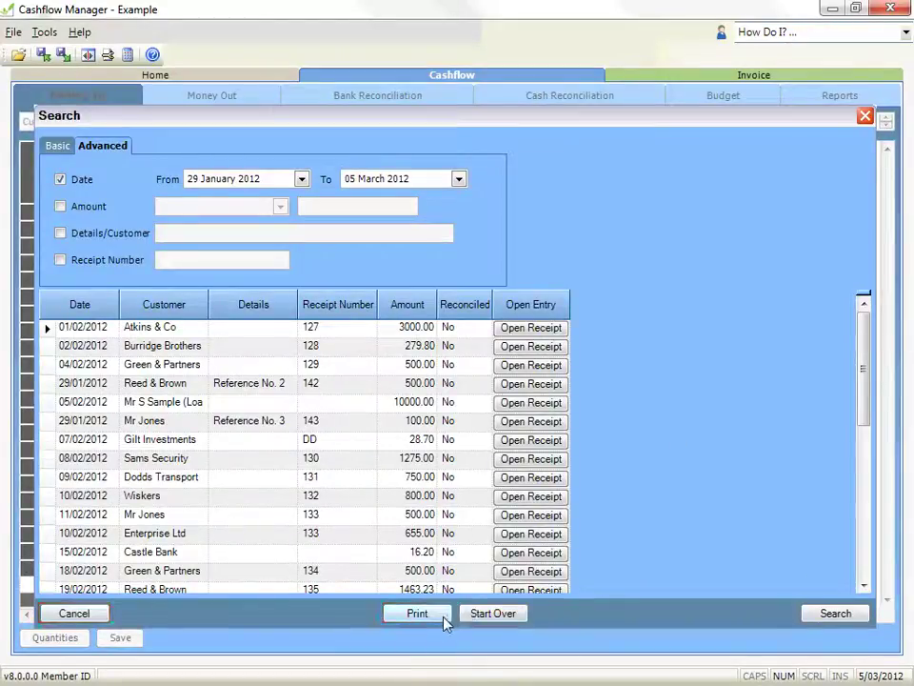
click(103, 618)
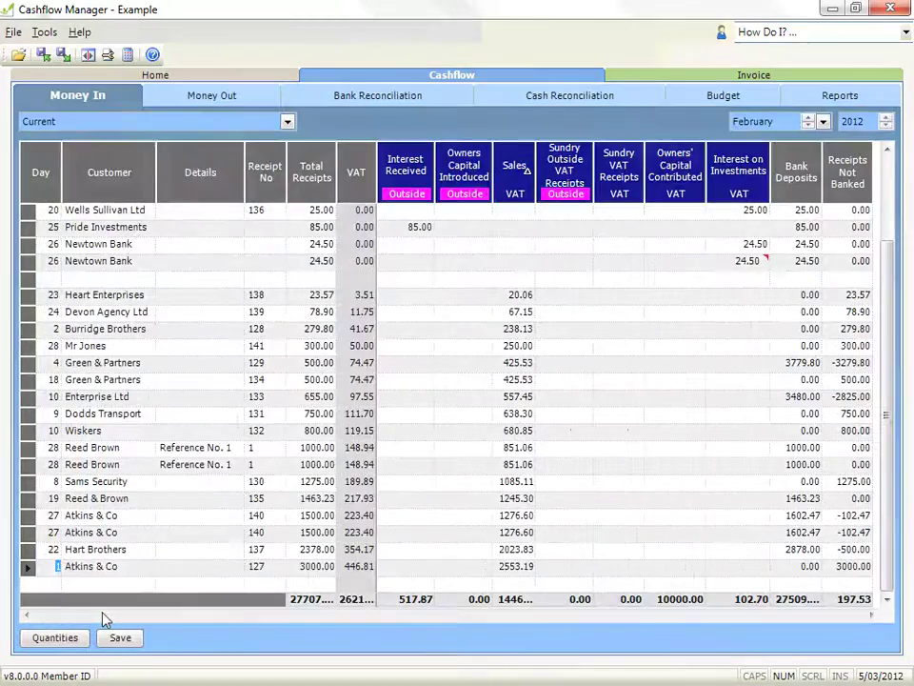